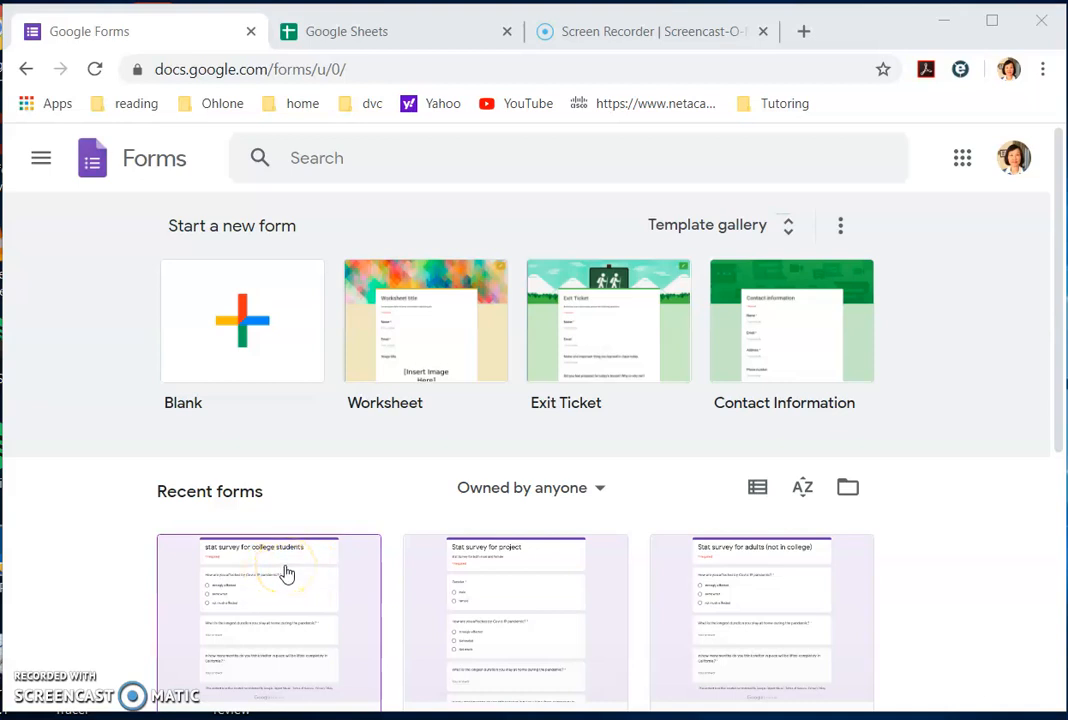
Open the "stat survey for college students" form and review its survey questions
left_click(285, 571)
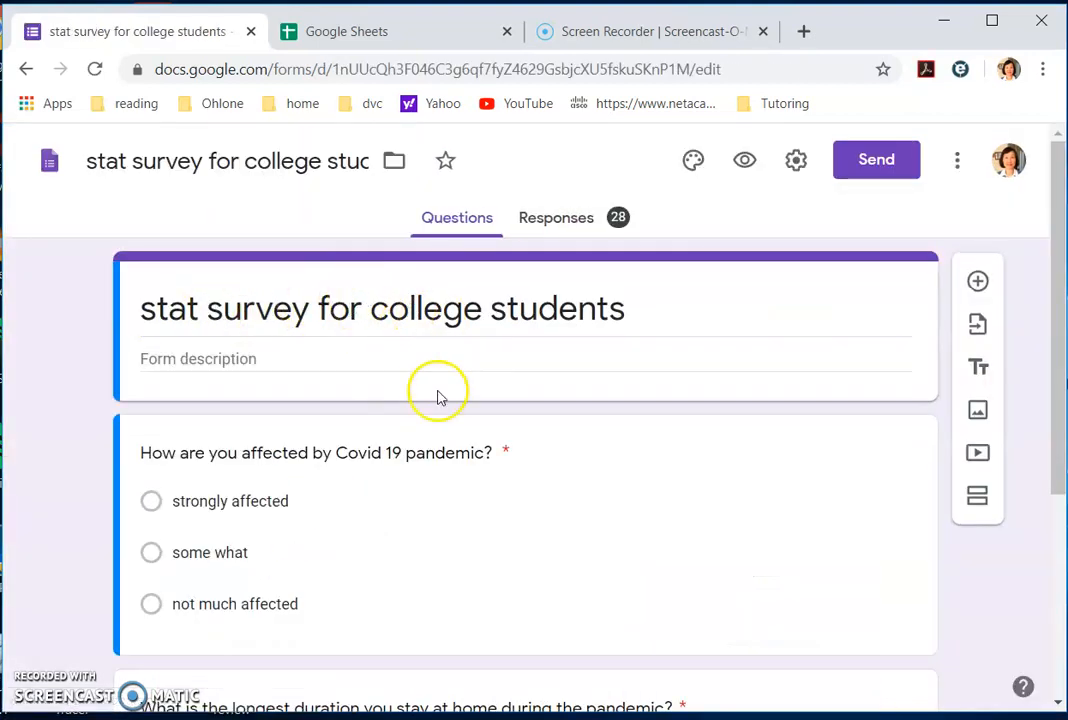
scroll(398, 512, "down", 2)
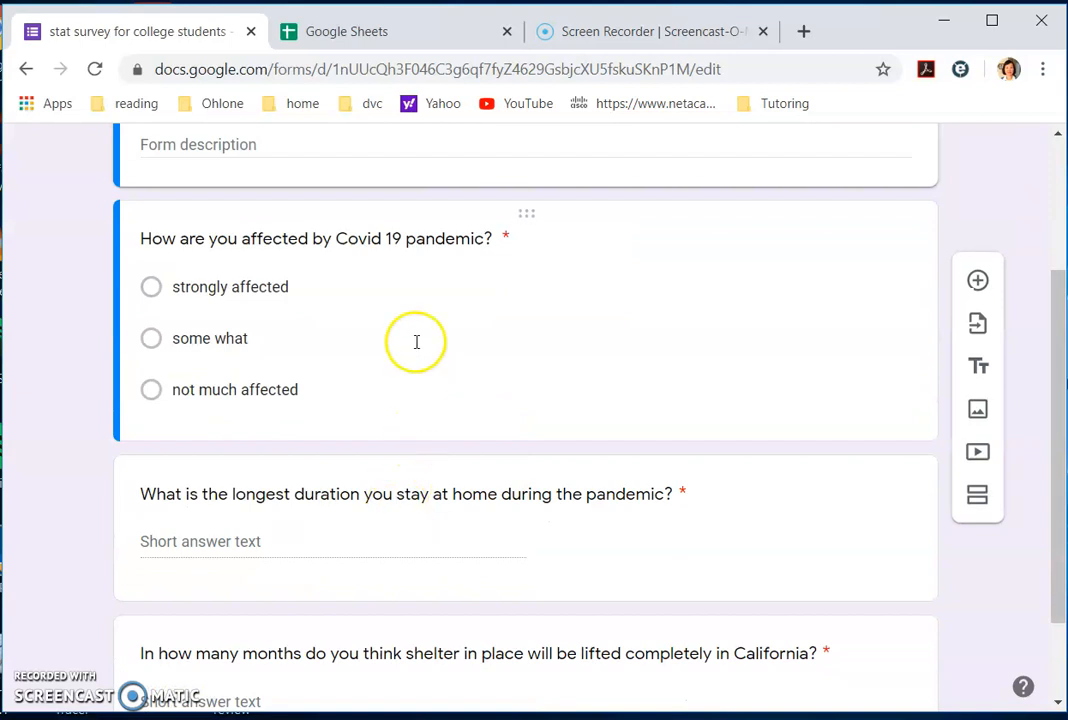
scroll(418, 365, "down", 1)
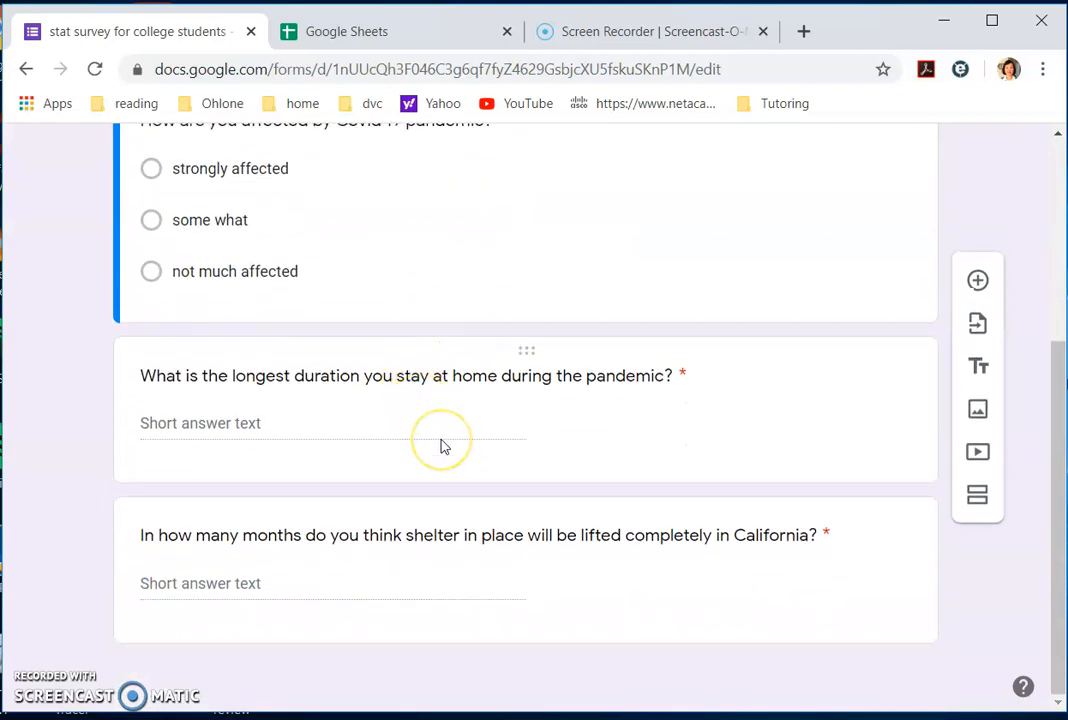
scroll(444, 446, "up", 3)
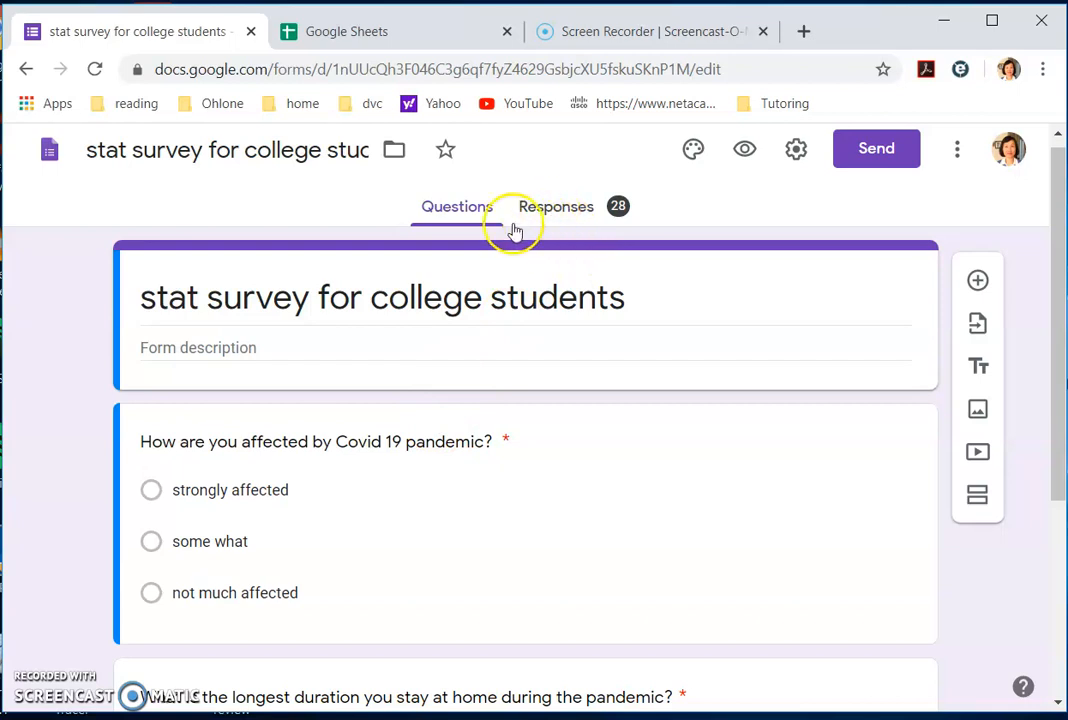
Open the spreadsheet currently set as the response destination of the college students form
left_click(565, 214)
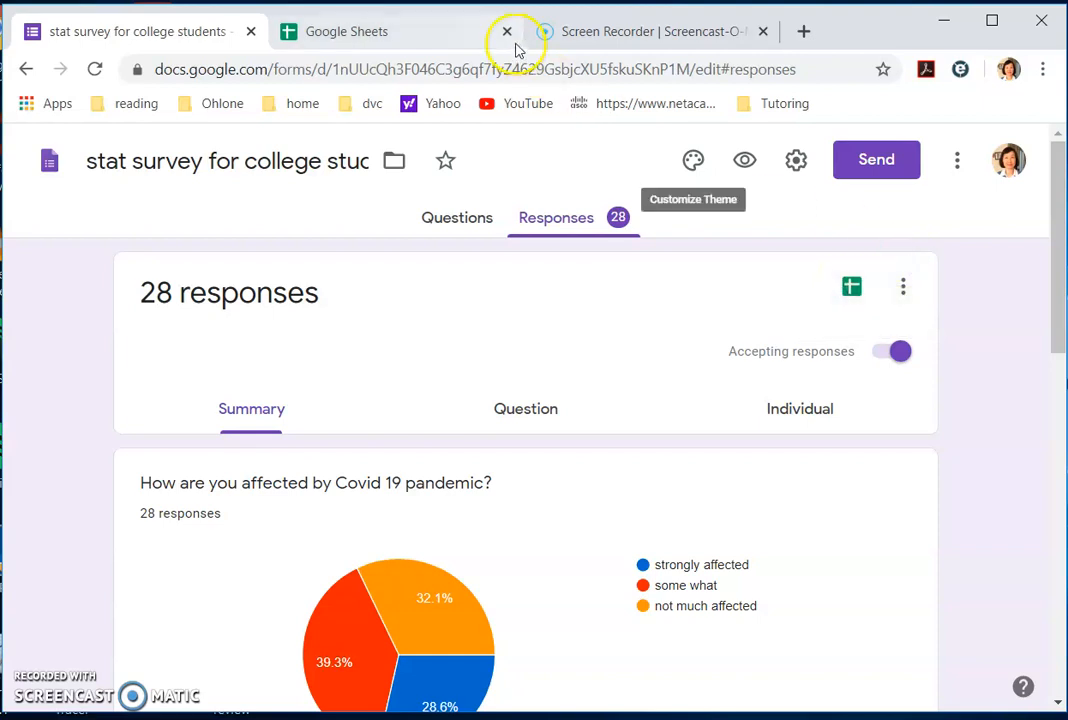
left_click(421, 40)
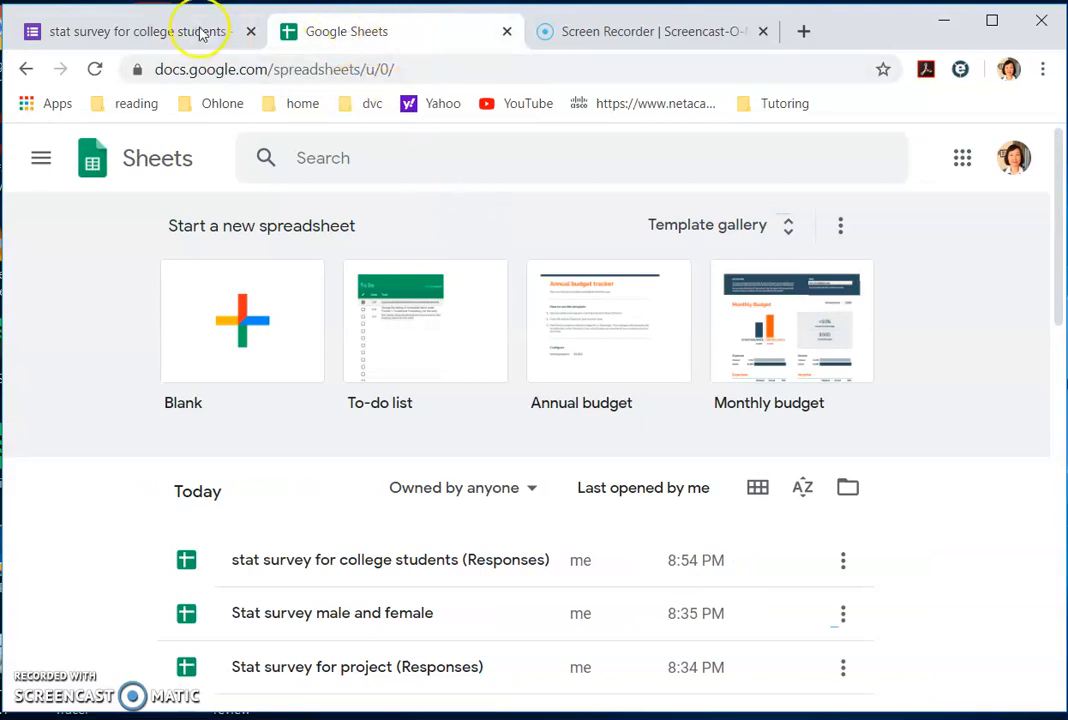
left_click(243, 27)
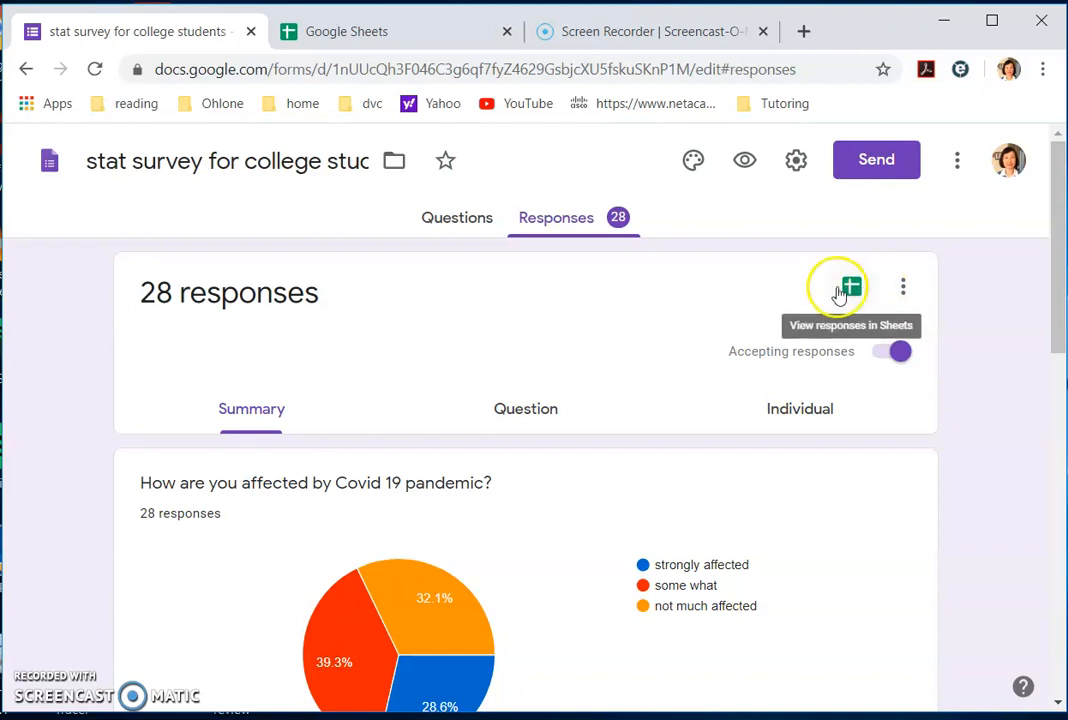
left_click(904, 288)
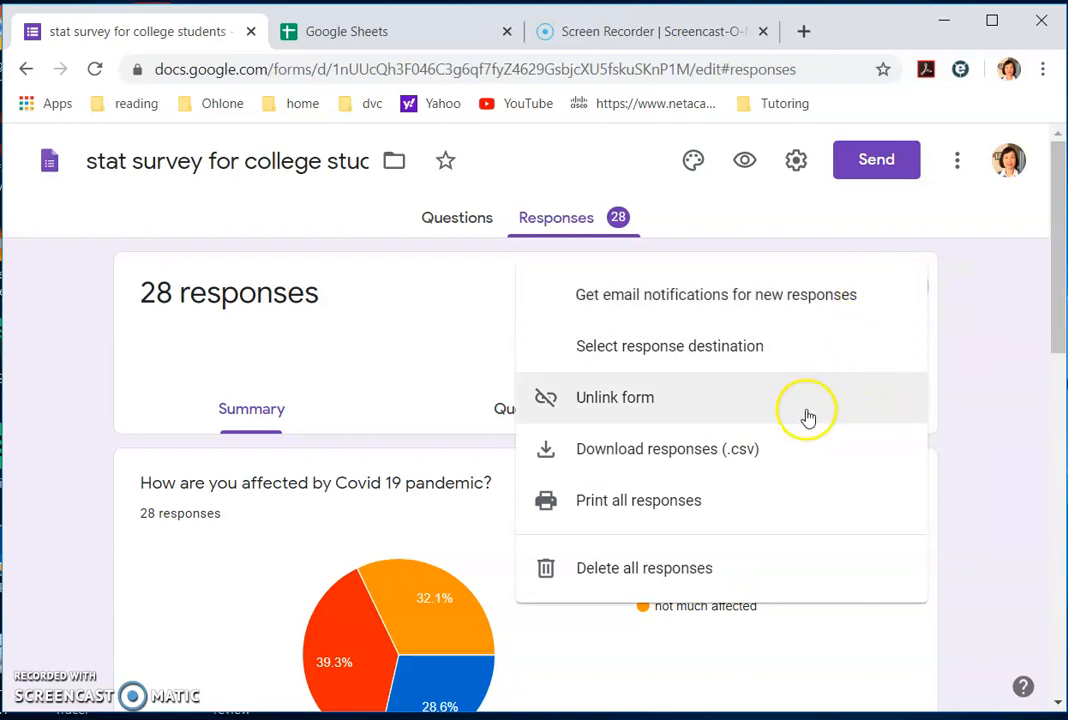
left_click(736, 348)
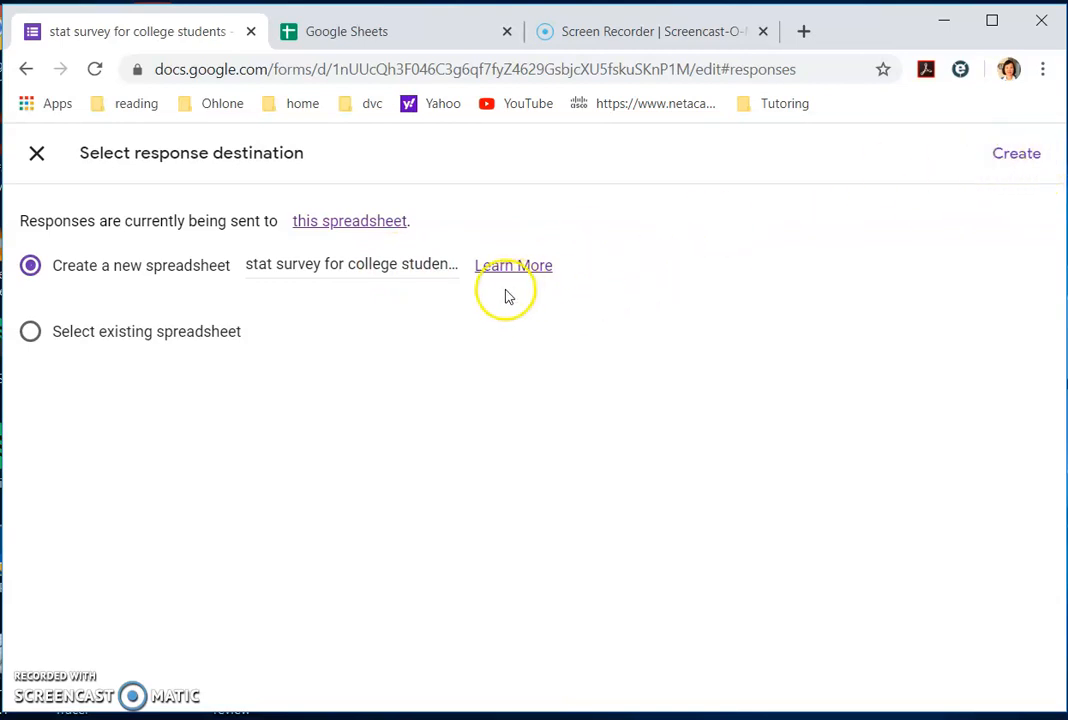
left_click(337, 224)
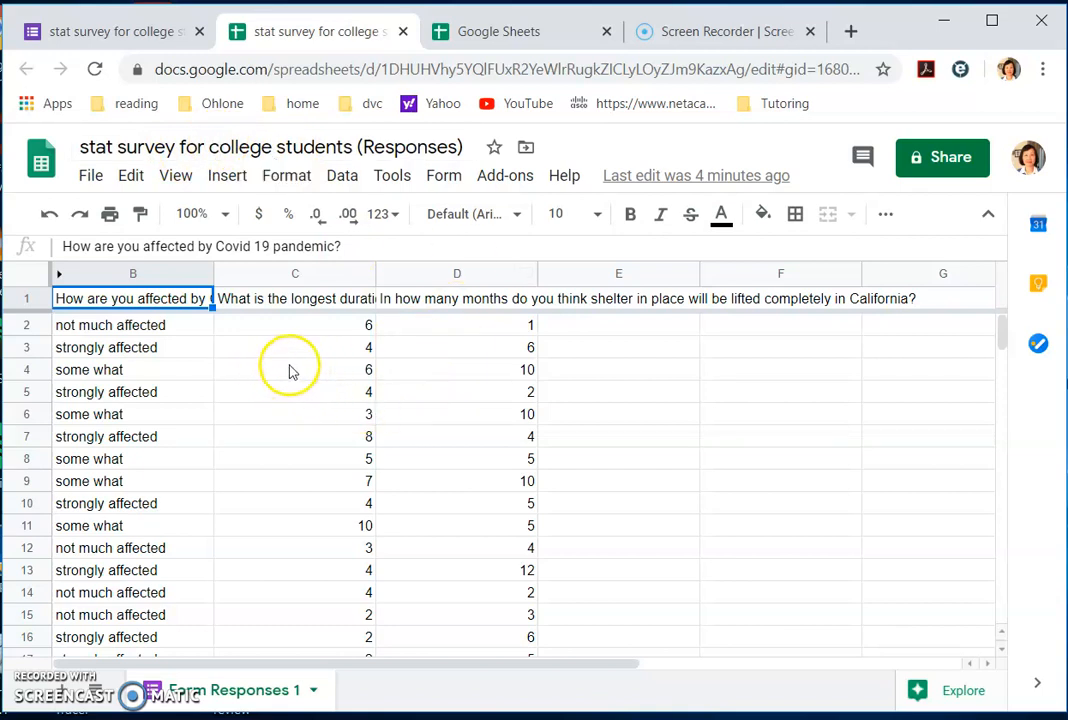
Leave the response destination settings, return to the forms list and open the "Stat survey for adults (not in college)" form
left_click(115, 33)
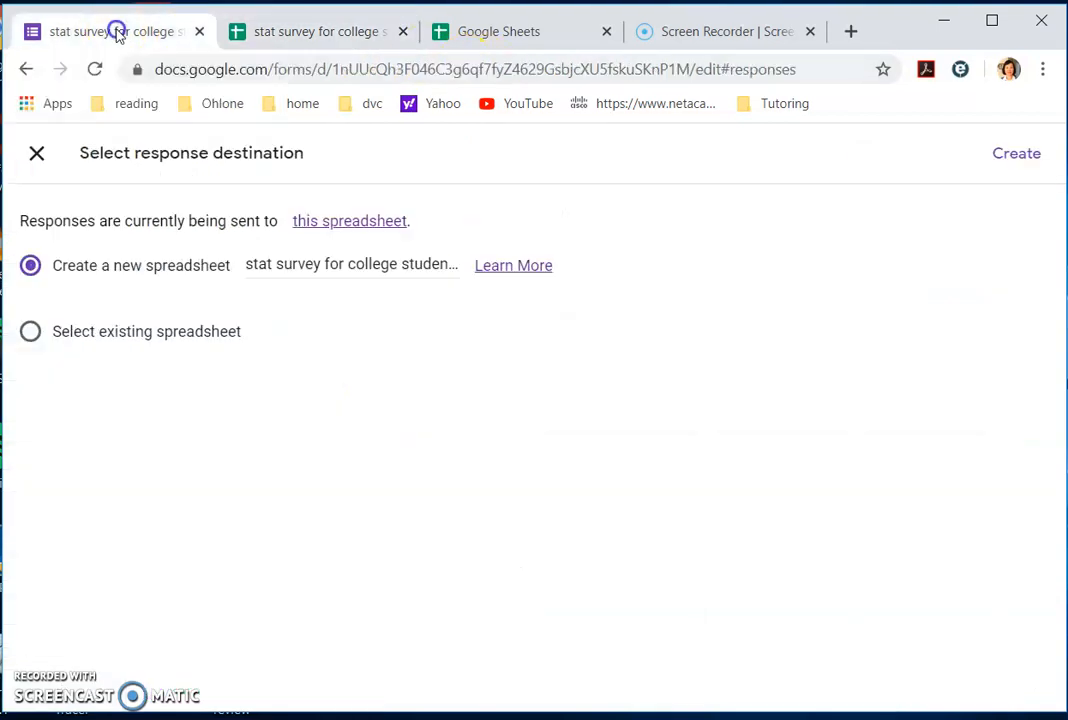
left_click(37, 152)
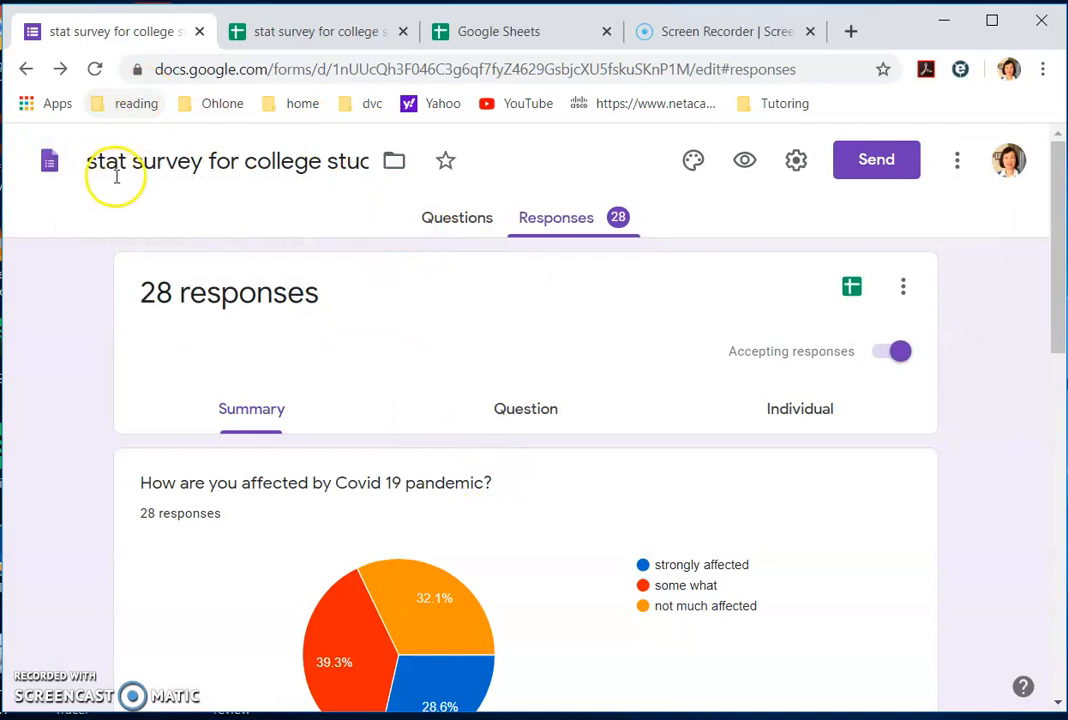
left_click(48, 166)
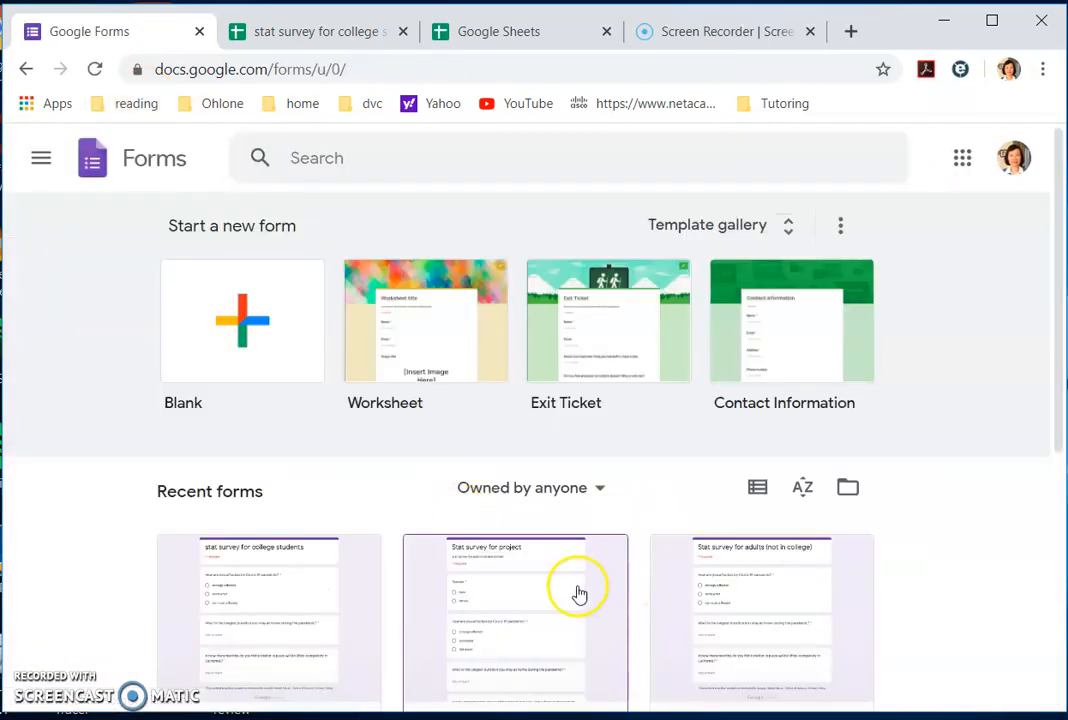
left_click(748, 596)
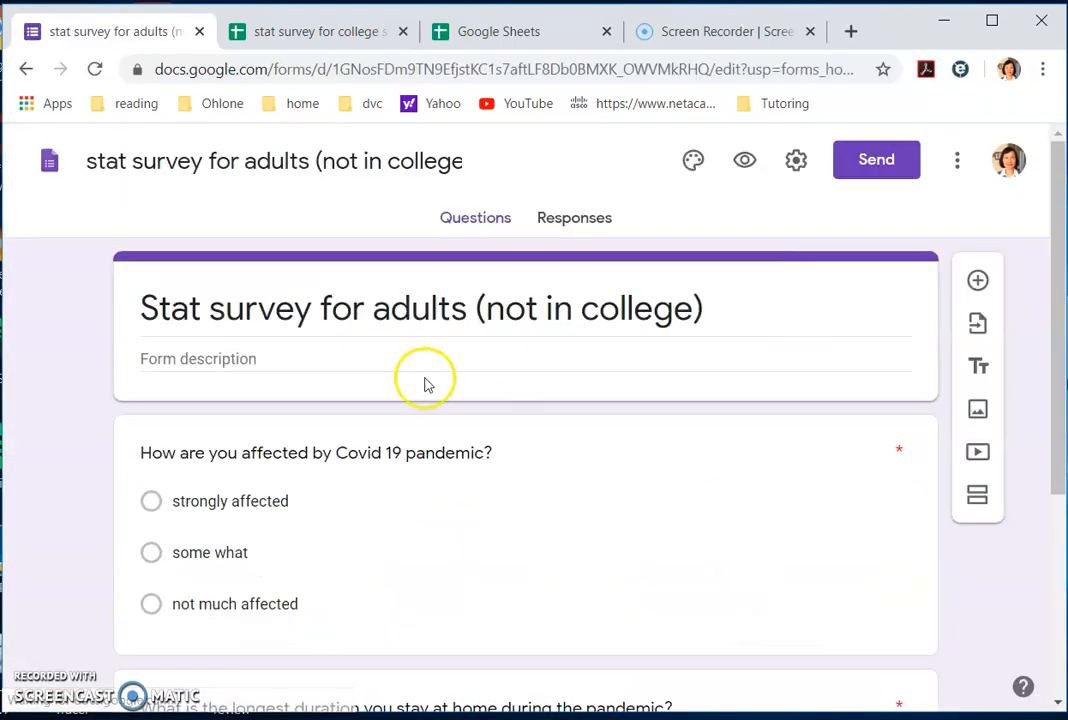
Open the spreadsheet currently set as the response destination of the adults (not in college) form
left_click(570, 224)
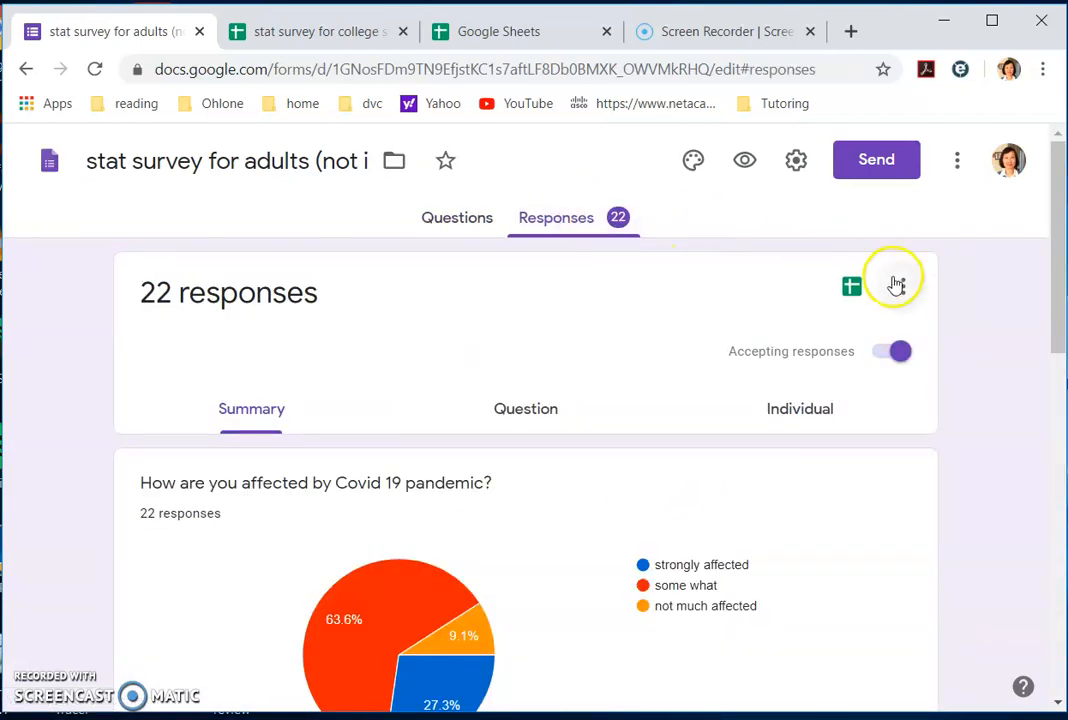
left_click(901, 291)
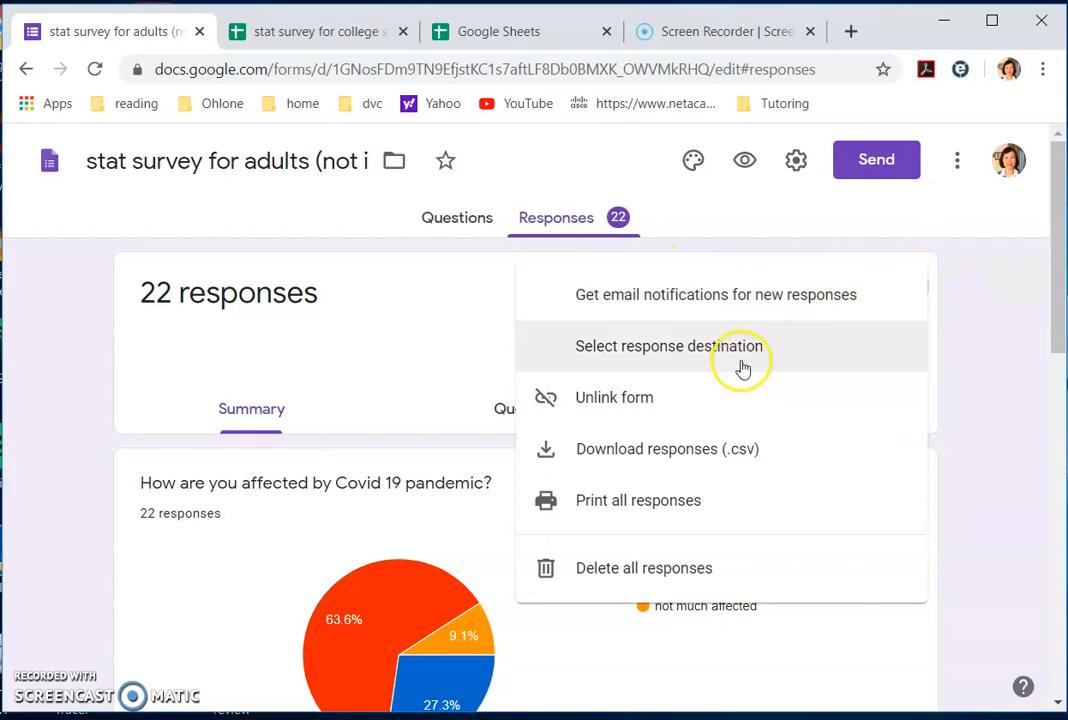
left_click(742, 364)
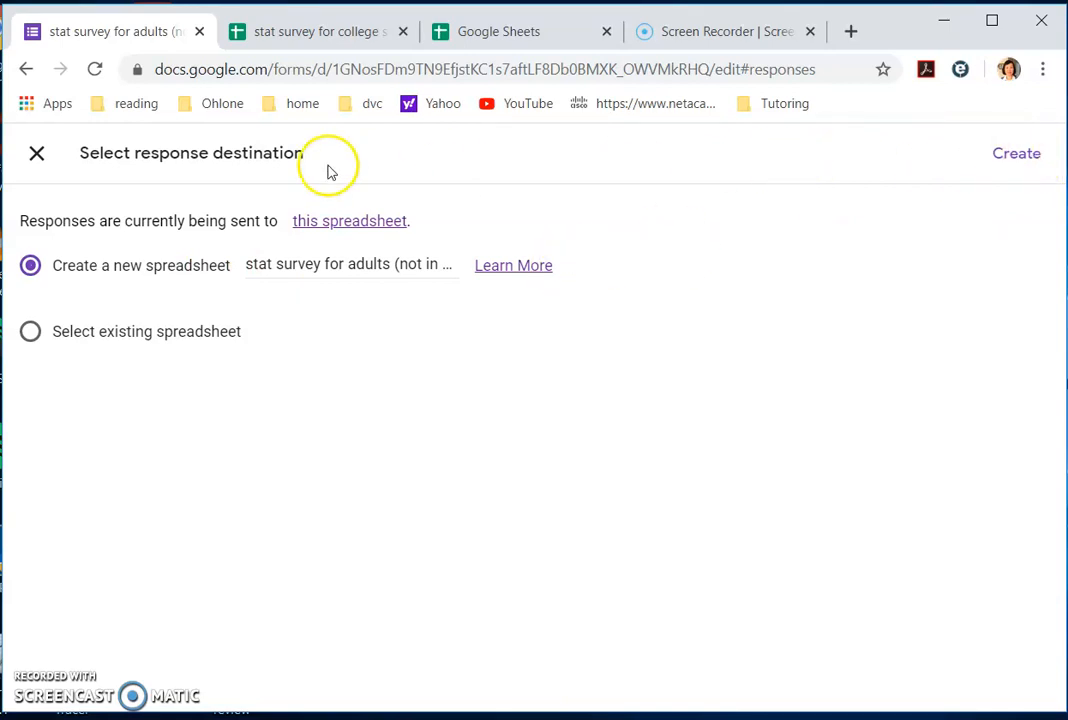
left_click(348, 222)
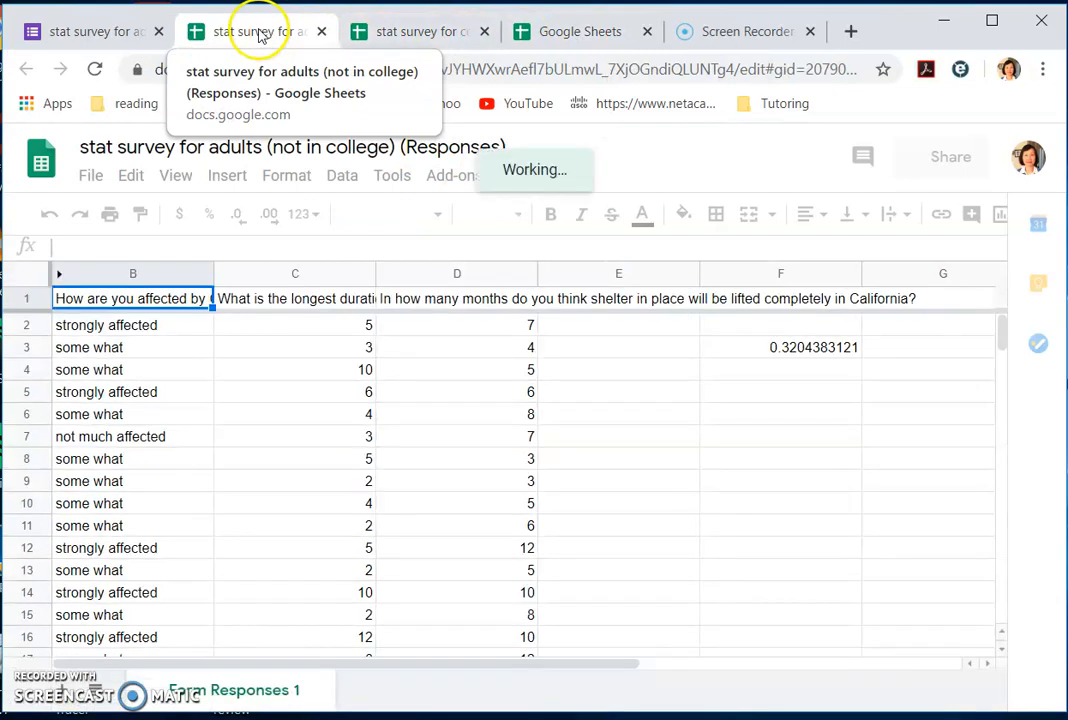
Delete the stray value in cell F3 of the adults (not in college) responses spreadsheet
left_click(430, 33)
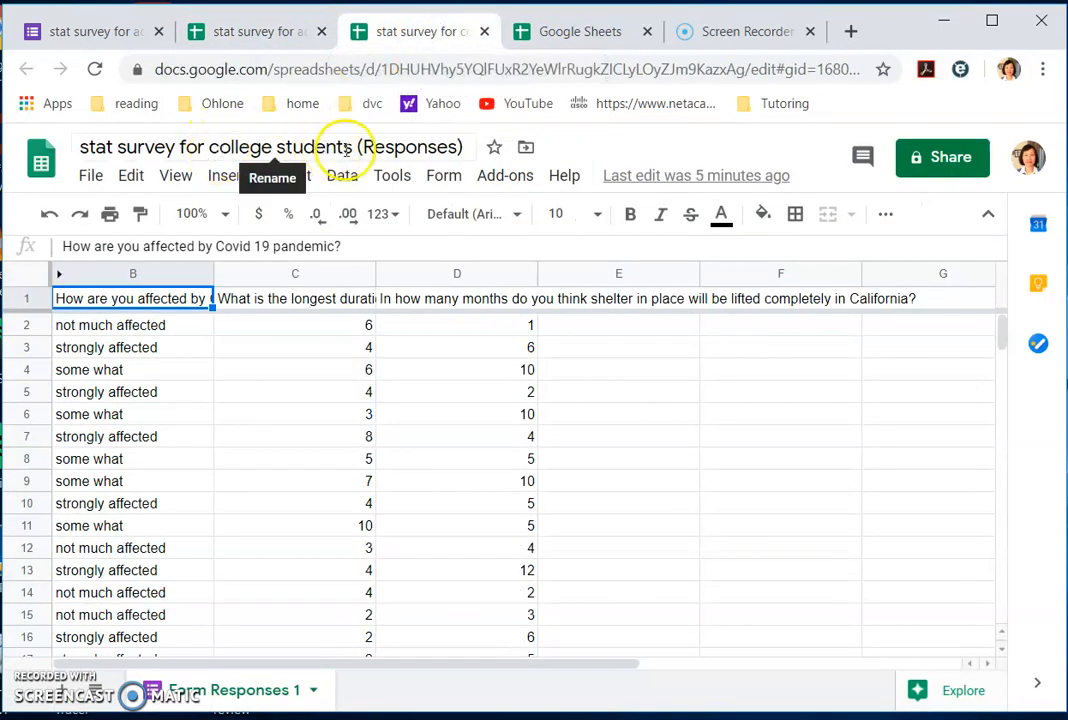
left_click(268, 31)
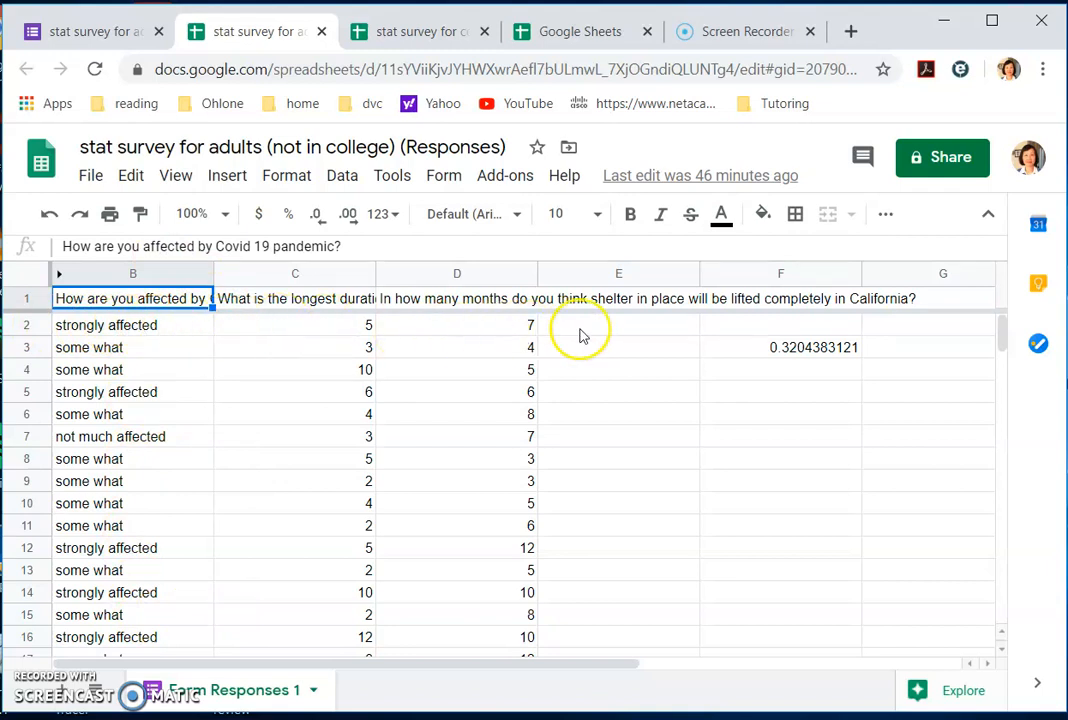
left_click(806, 347)
key("Delete")
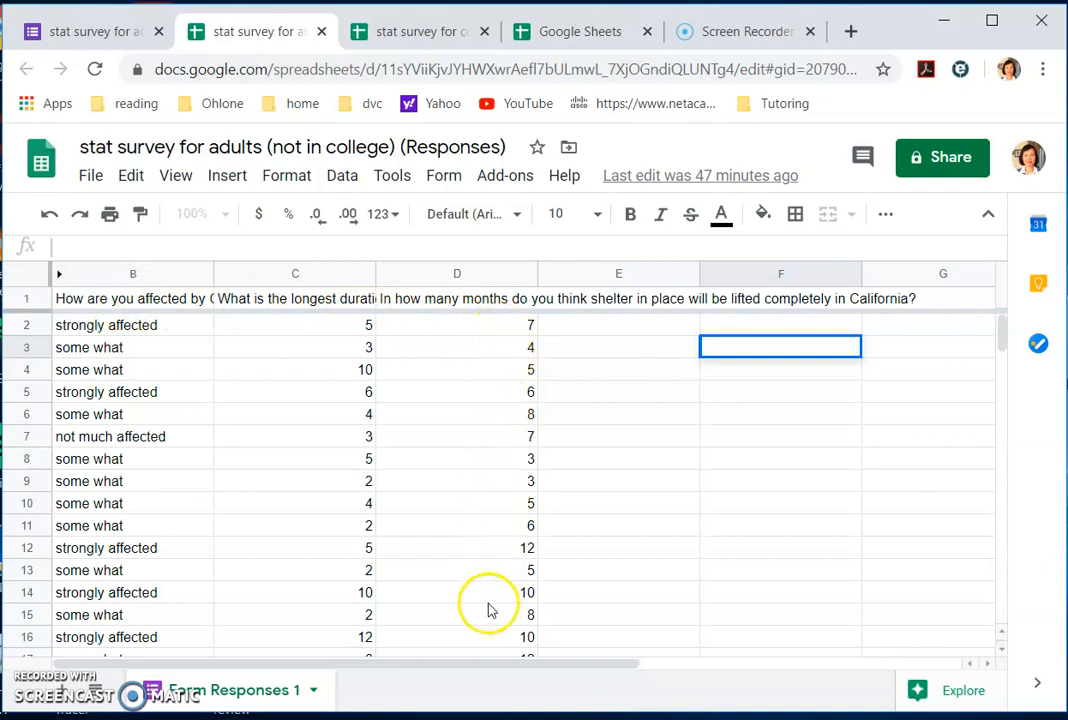
Switch to Document1 in Word and review the statistics project report outline, covering graphical summaries, numerical summaries and the scatter plot section
left_click(426, 32)
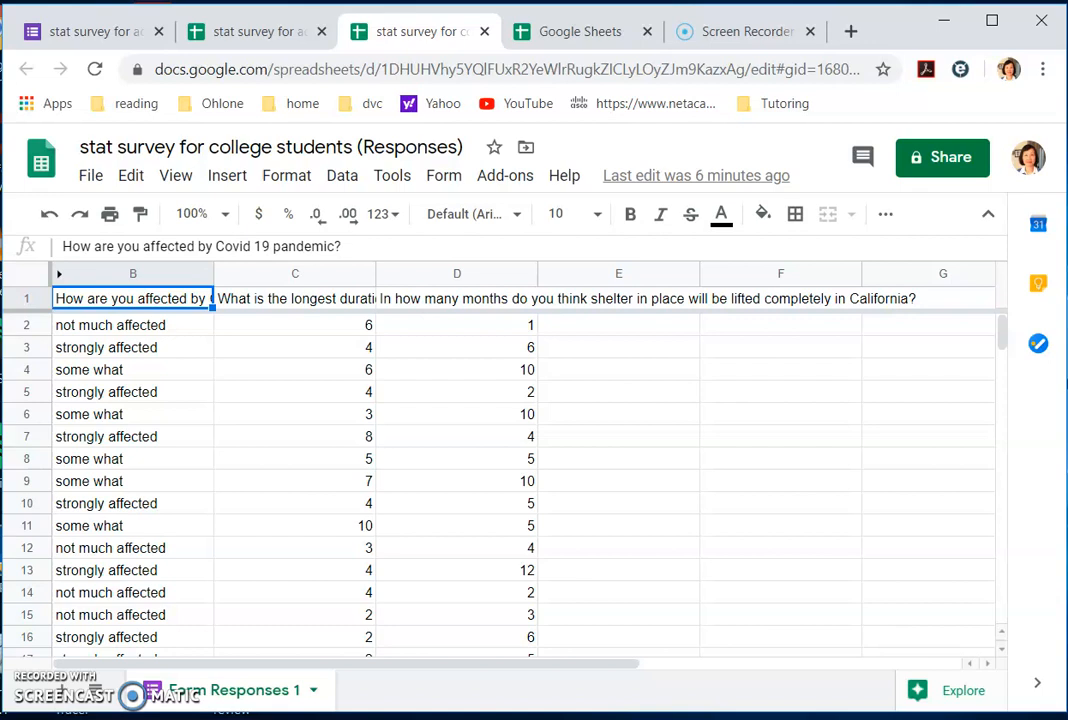
left_click(667, 719)
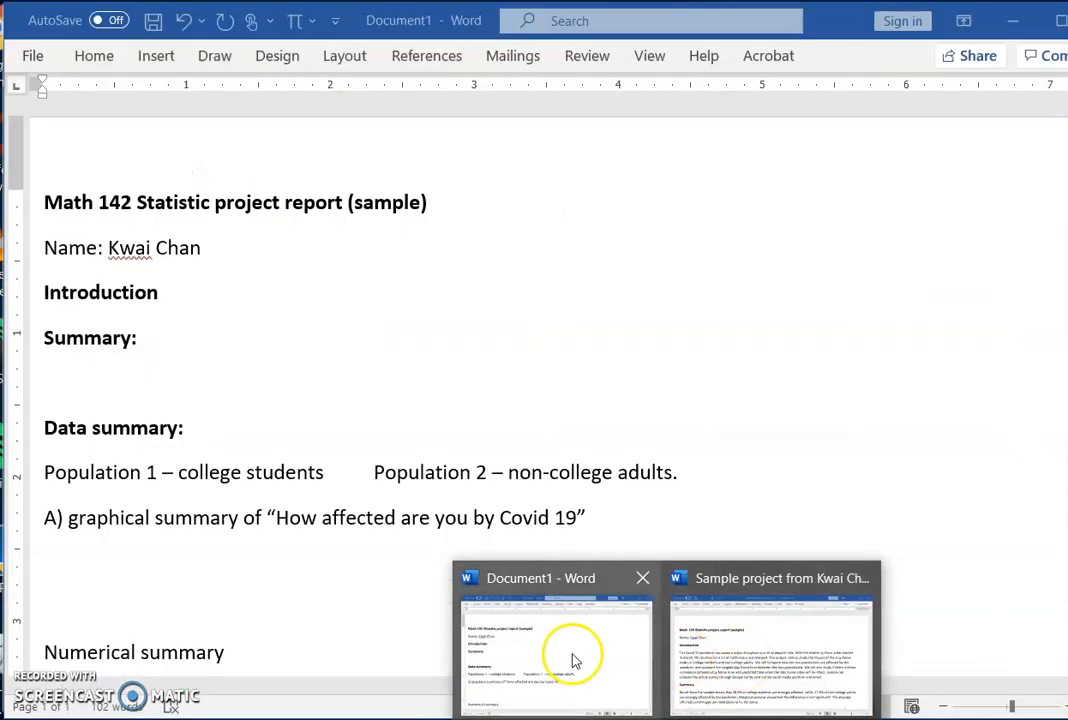
left_click(572, 648)
scroll(269, 172, "down", 5)
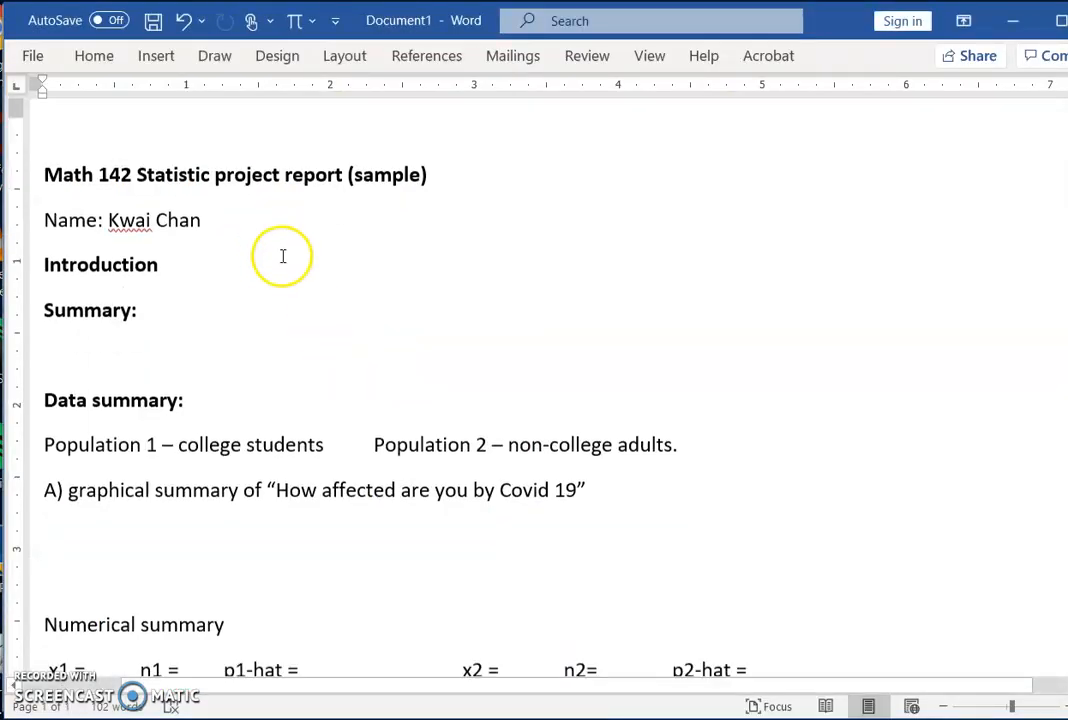
scroll(250, 190, "down", 1)
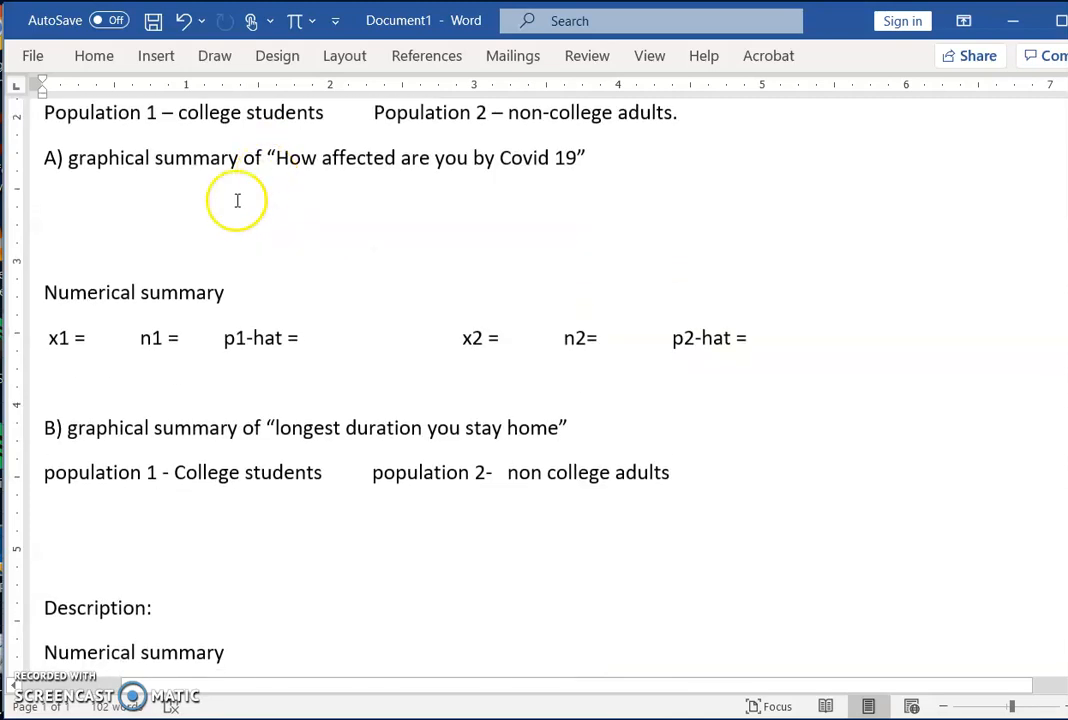
scroll(110, 167, "up", 1)
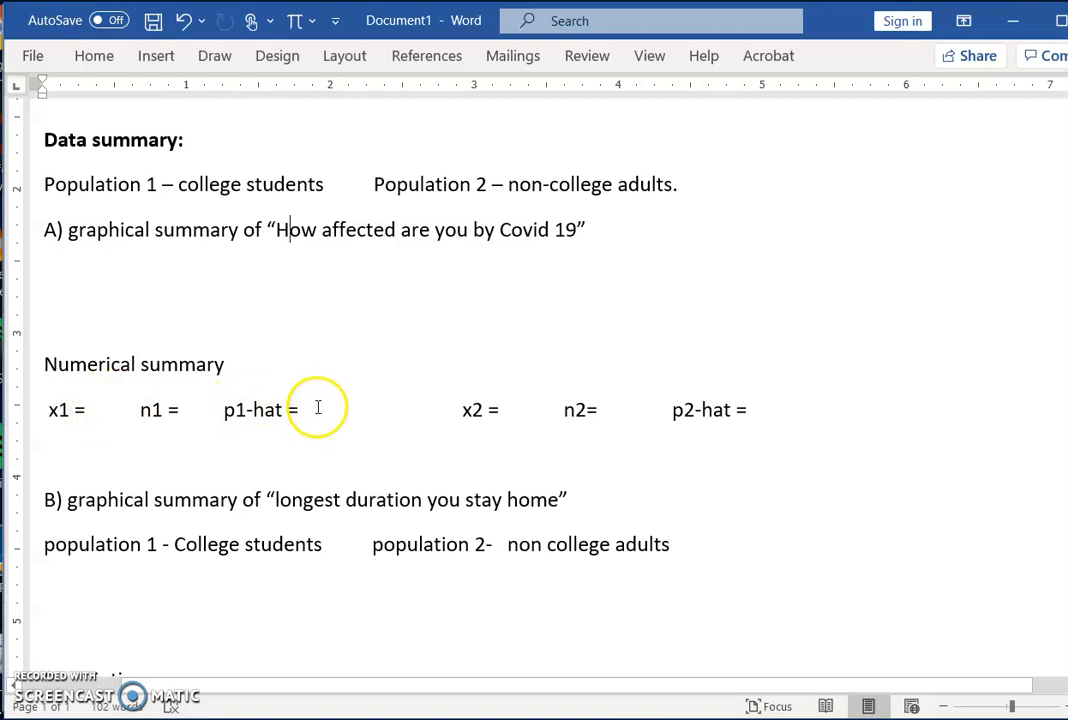
scroll(310, 408, "up", 3)
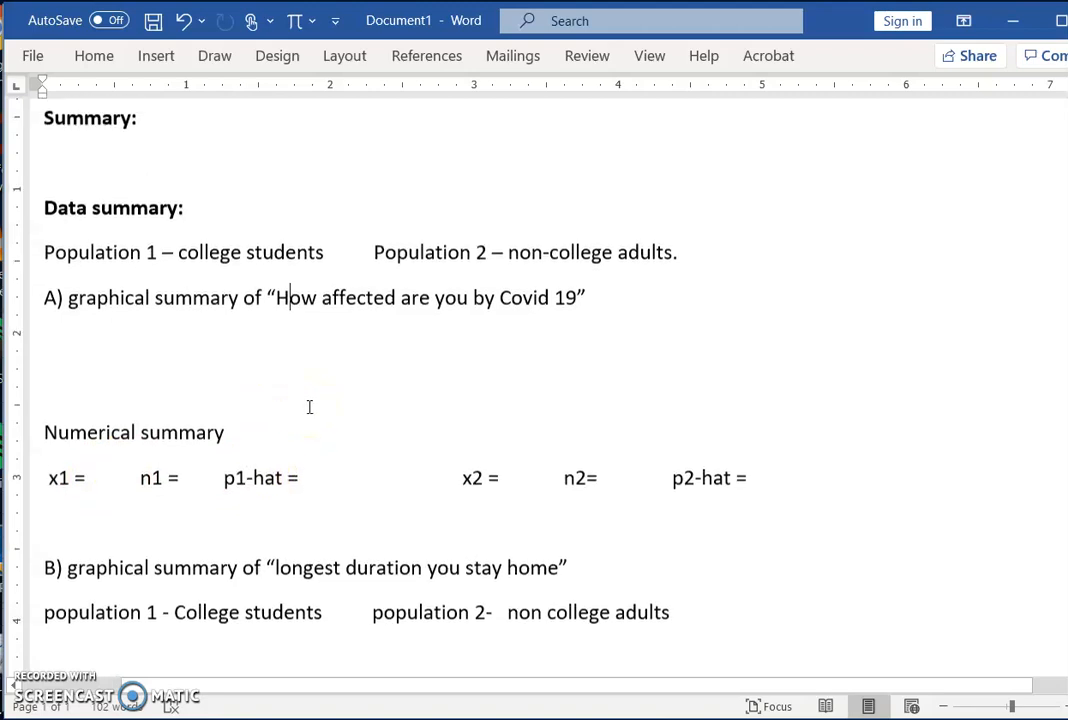
scroll(131, 436, "down", 4)
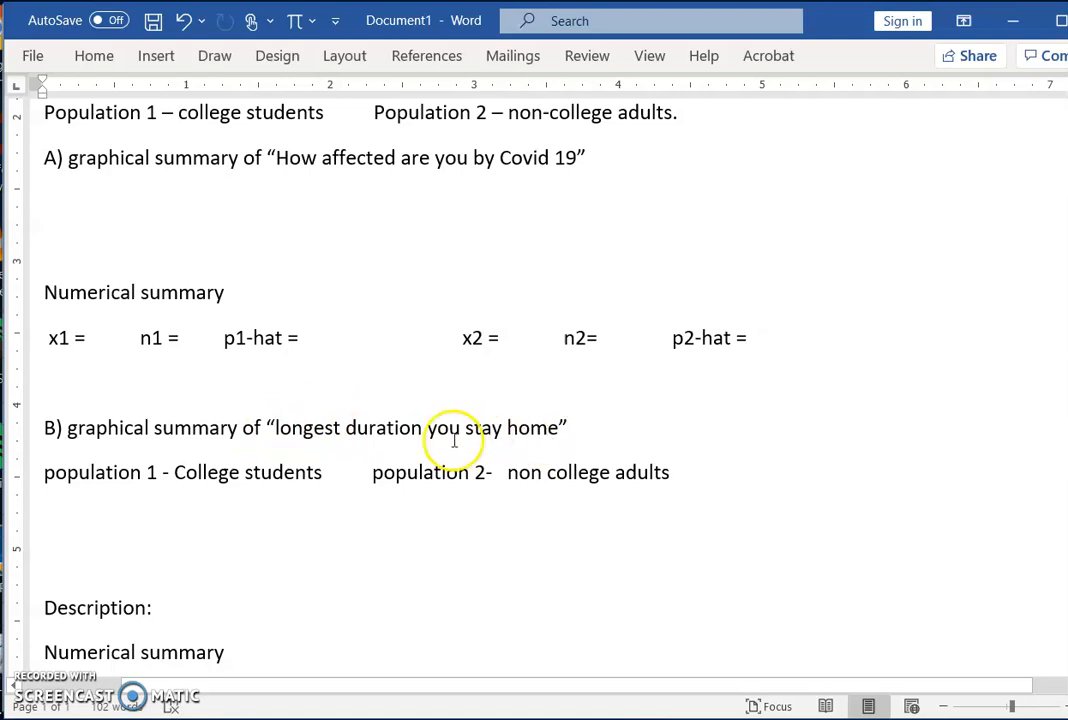
scroll(364, 428, "down", 1)
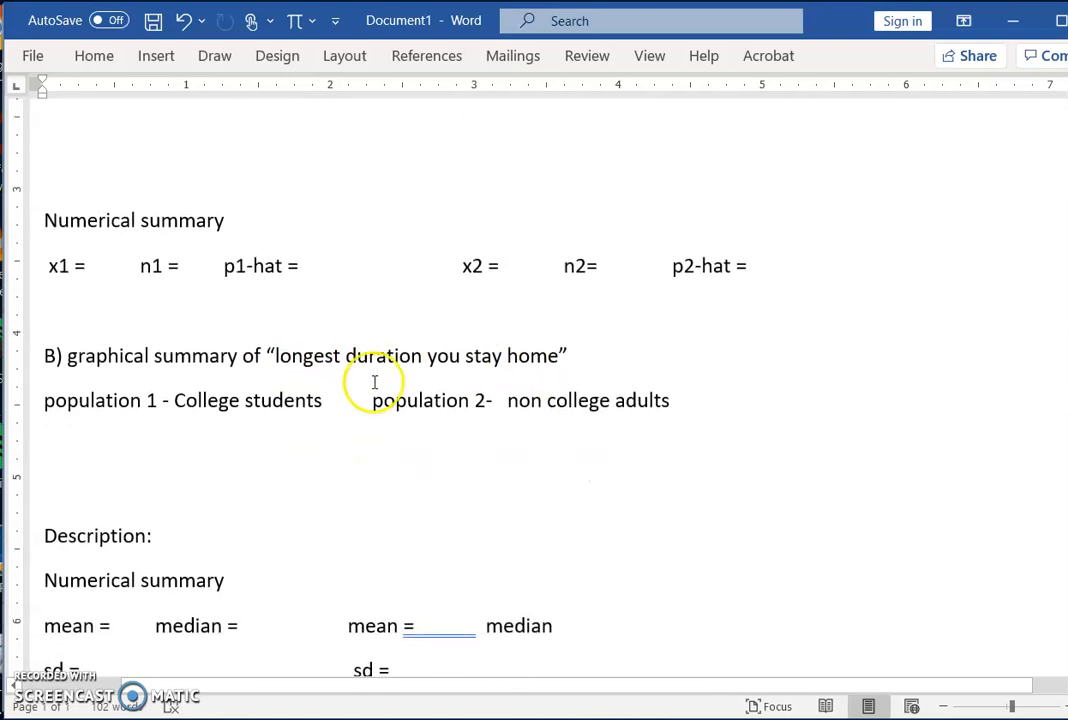
scroll(328, 367, "down", 1)
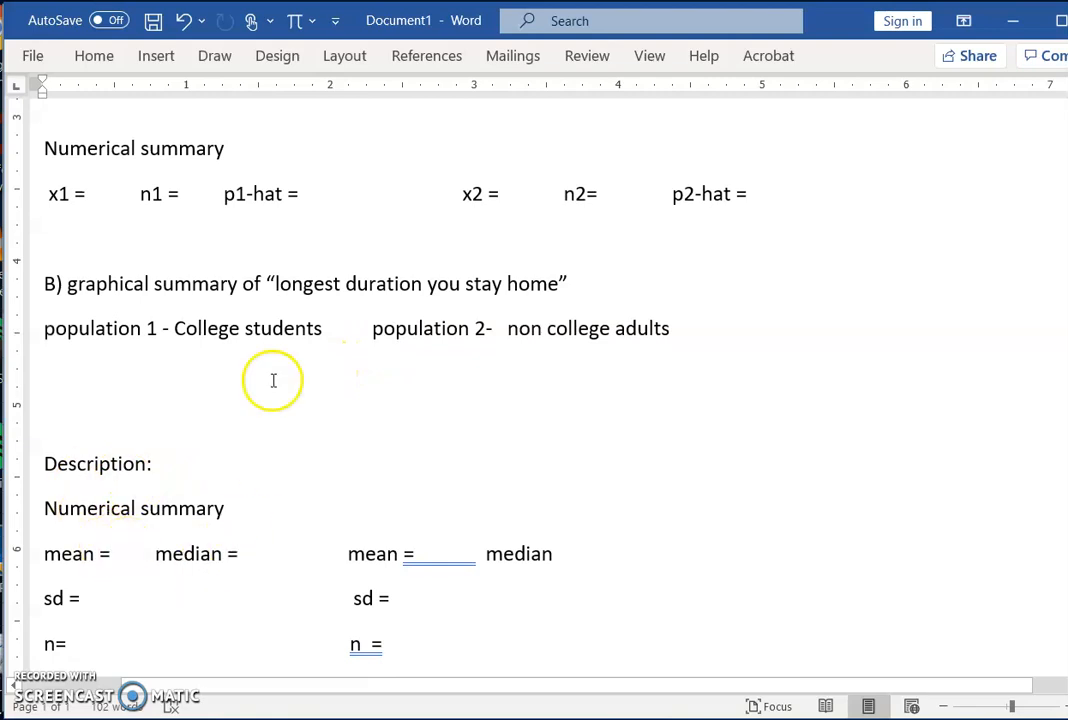
scroll(301, 407, "down", 3)
scroll(301, 407, "down", 1)
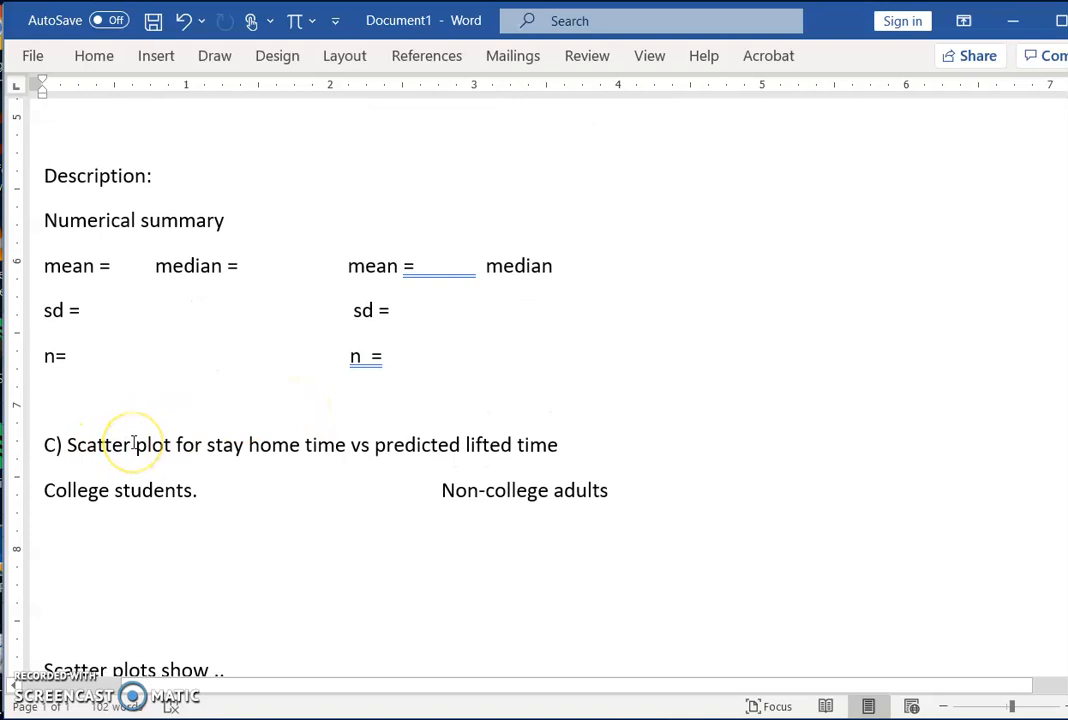
scroll(134, 443, "up", 2)
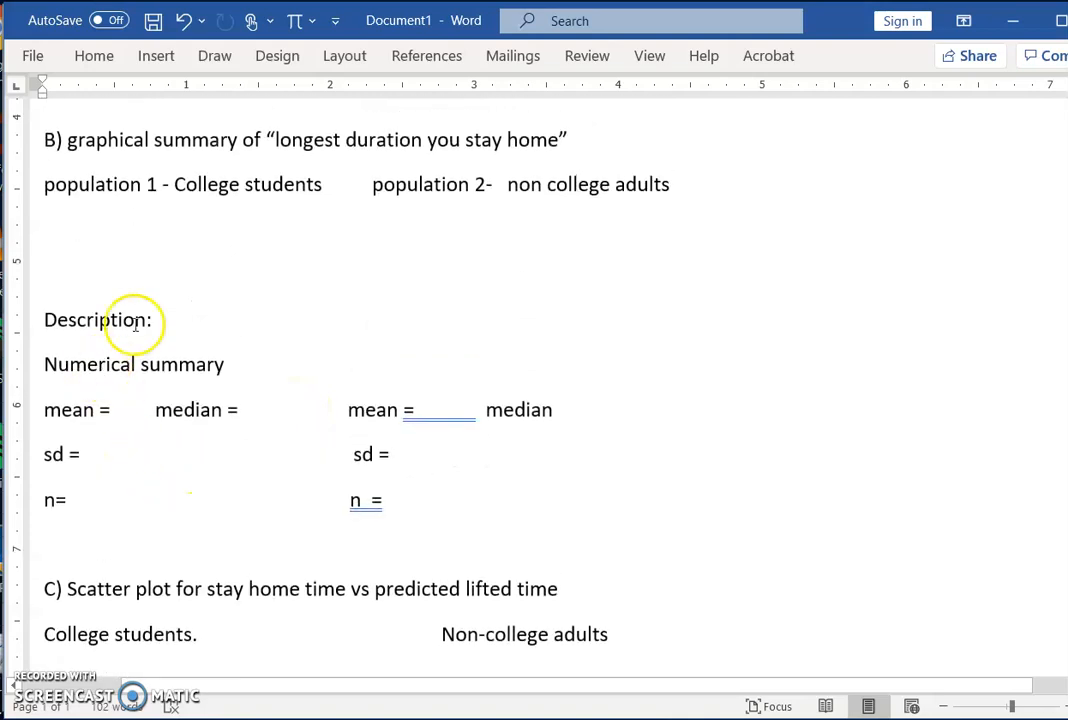
scroll(193, 526, "up", 6)
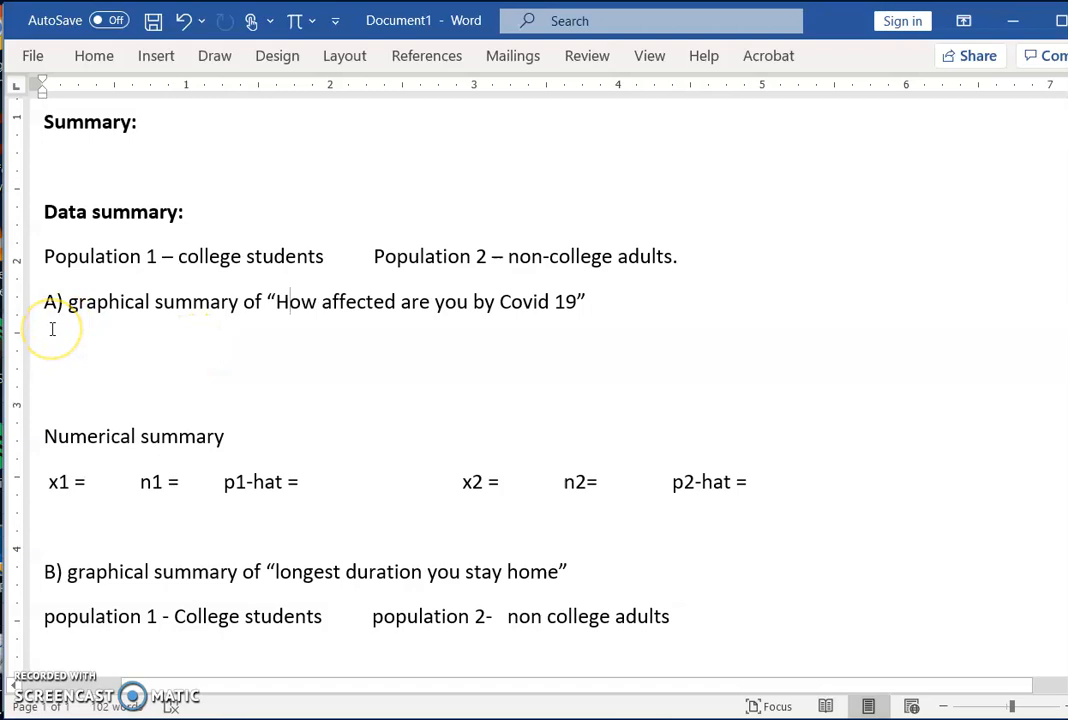
Switch to the college students responses spreadsheet and insert a chart of the Covid 19 pandemic answers in B1:B29
left_click(1010, 22)
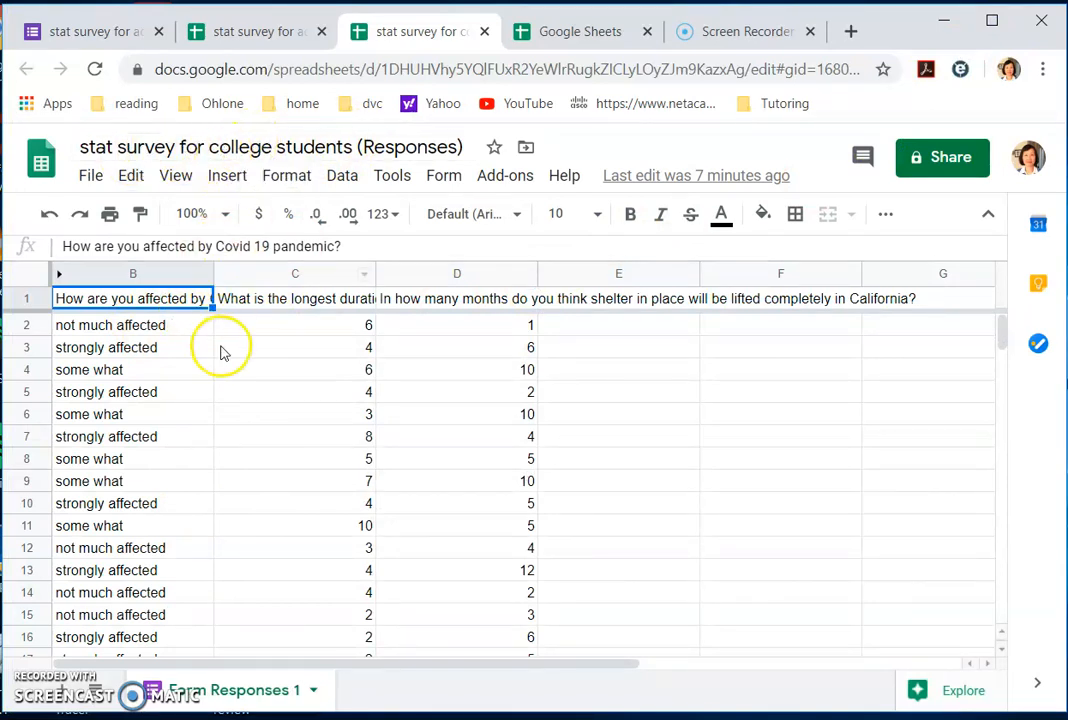
left_click_drag(146, 294, 136, 565)
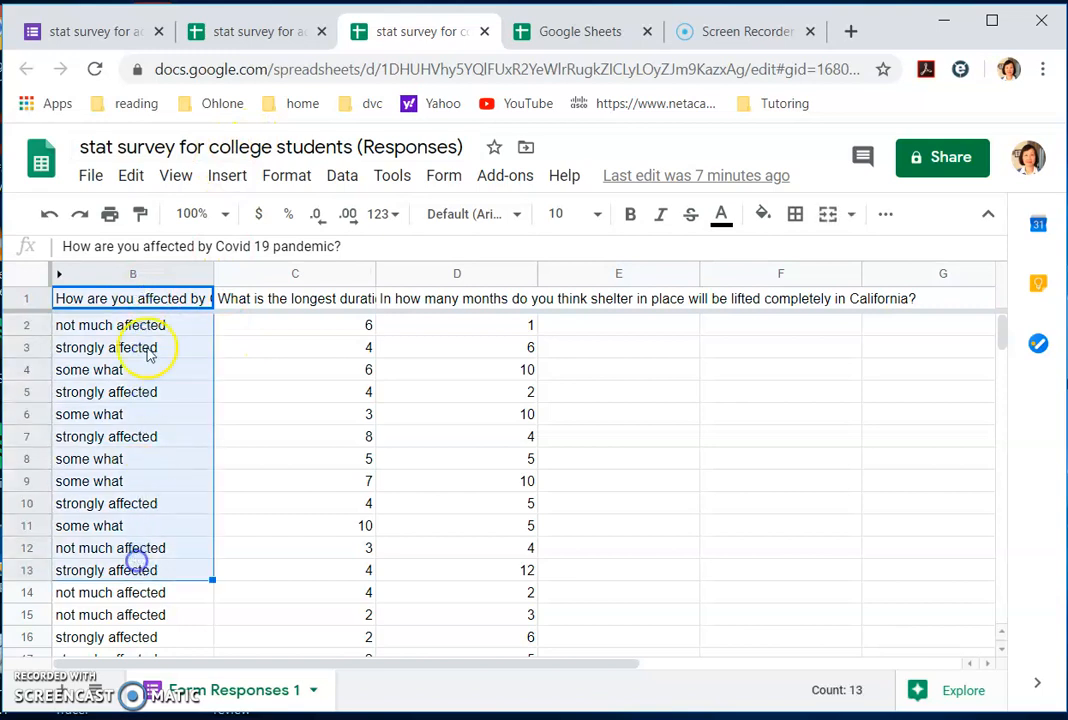
left_click_drag(125, 305, 181, 484)
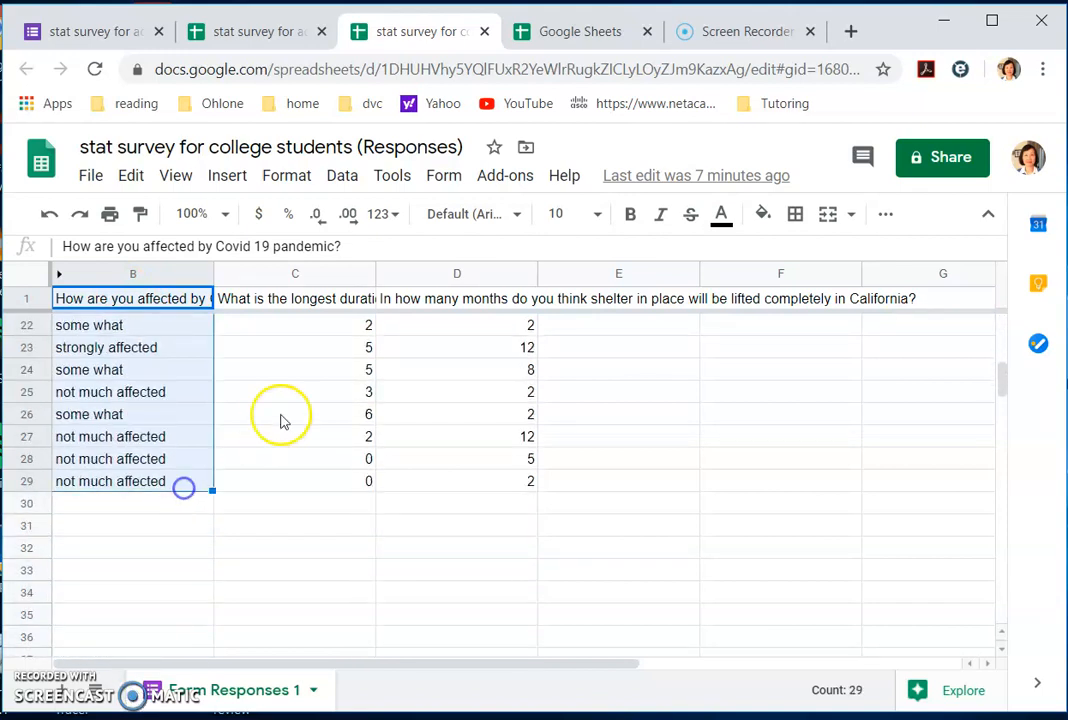
scroll(298, 386, "up", 5)
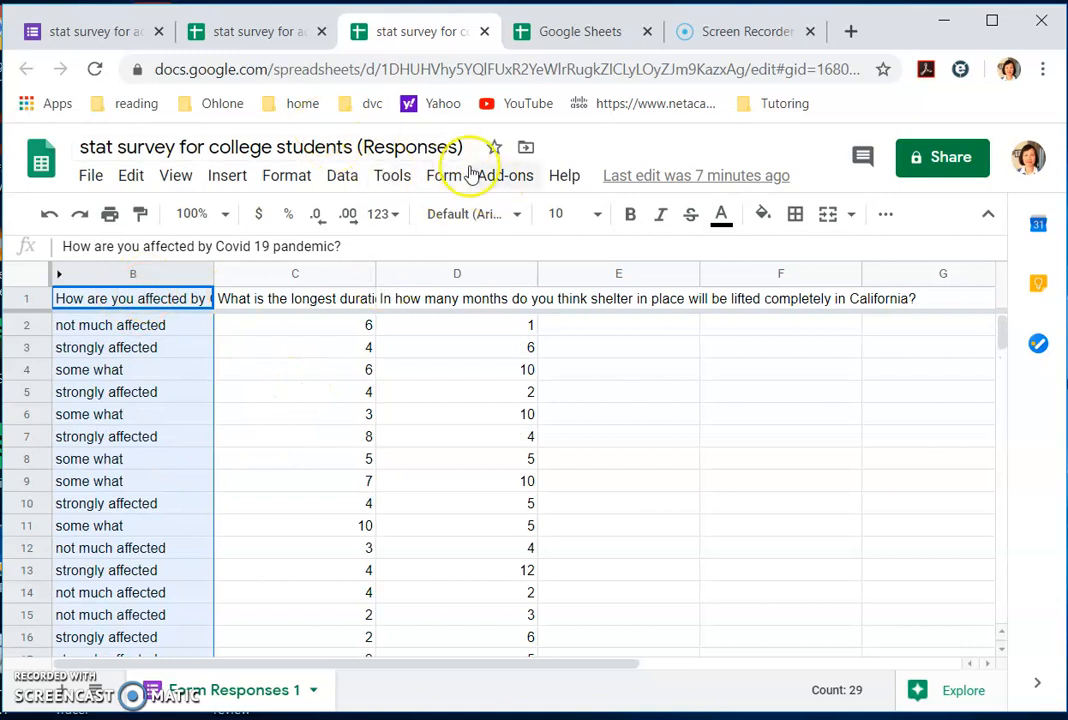
left_click(232, 178)
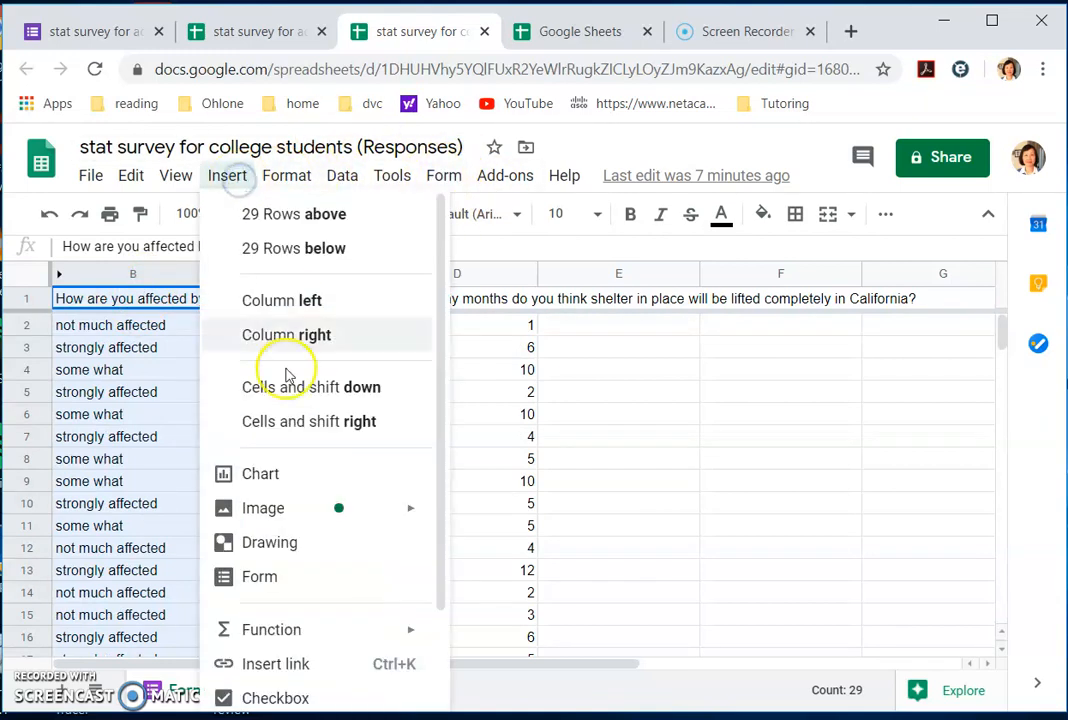
left_click(282, 477)
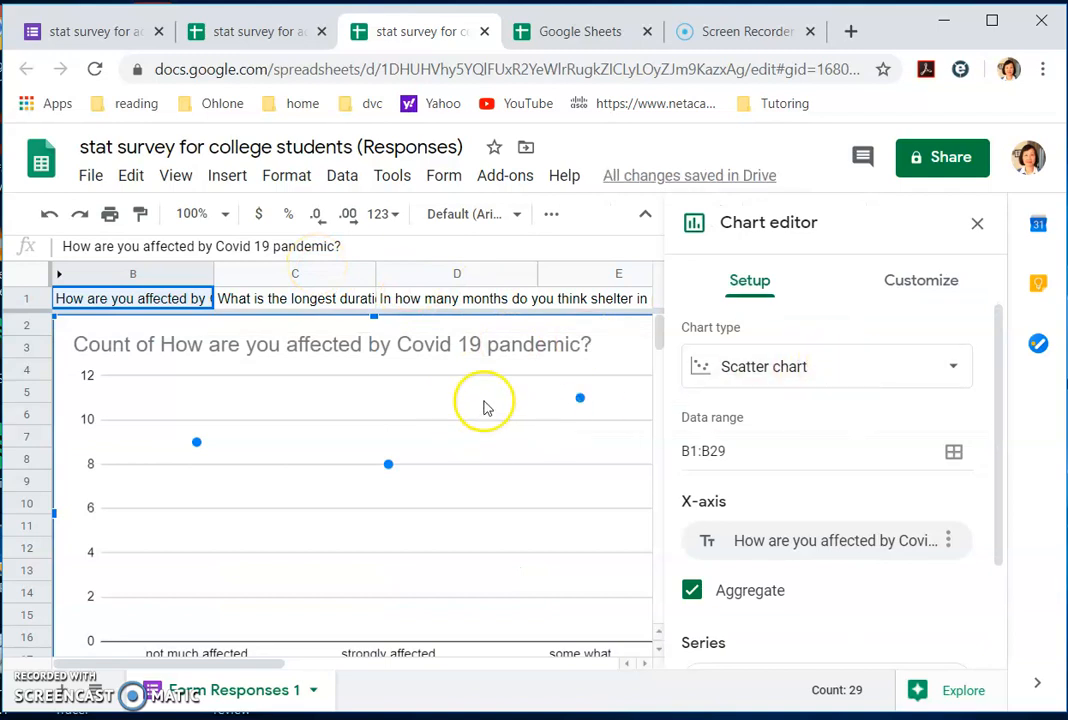
Change the chart of the Covid 19 answers to a column chart
left_click(951, 369)
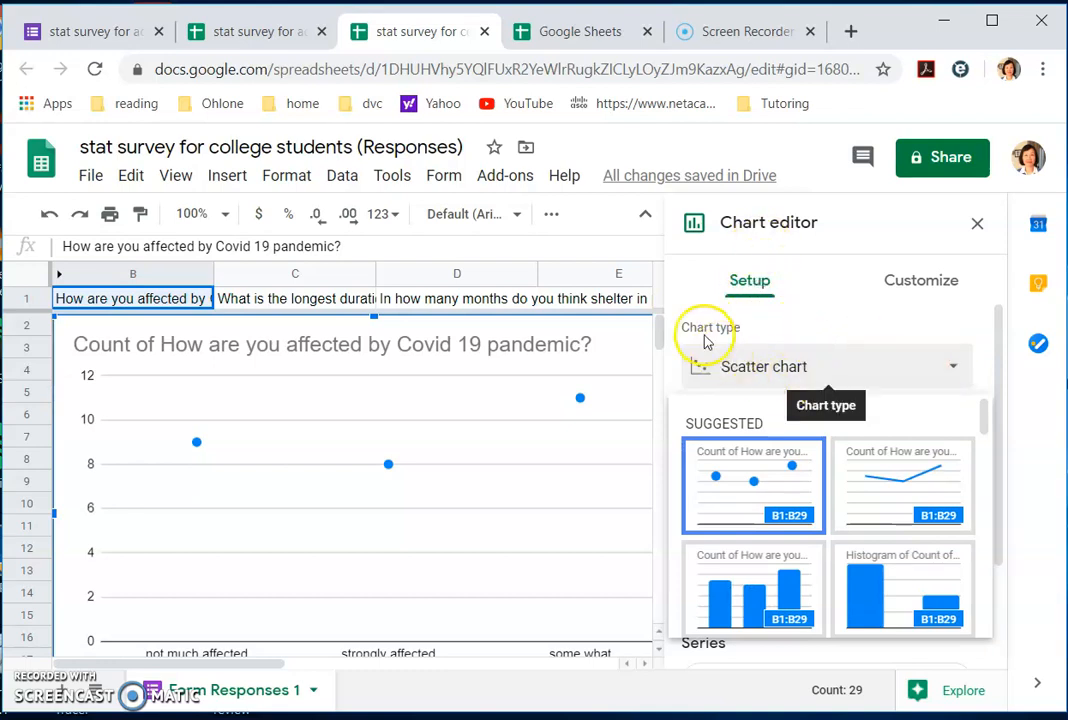
scroll(755, 570, "down", 2)
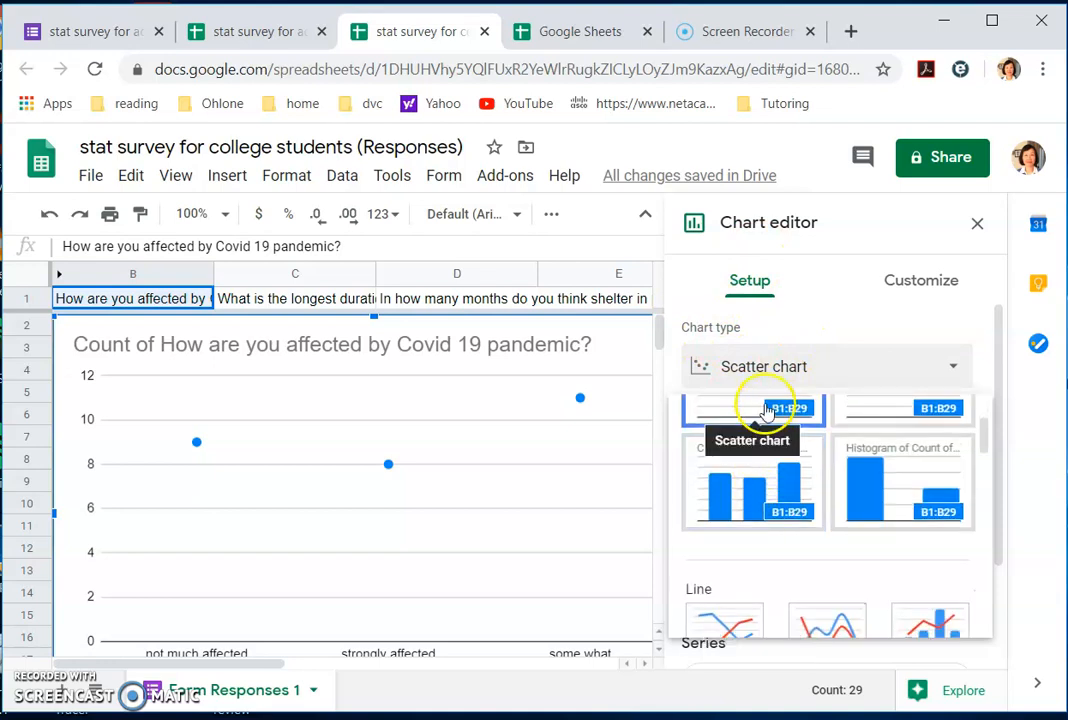
left_click(750, 490)
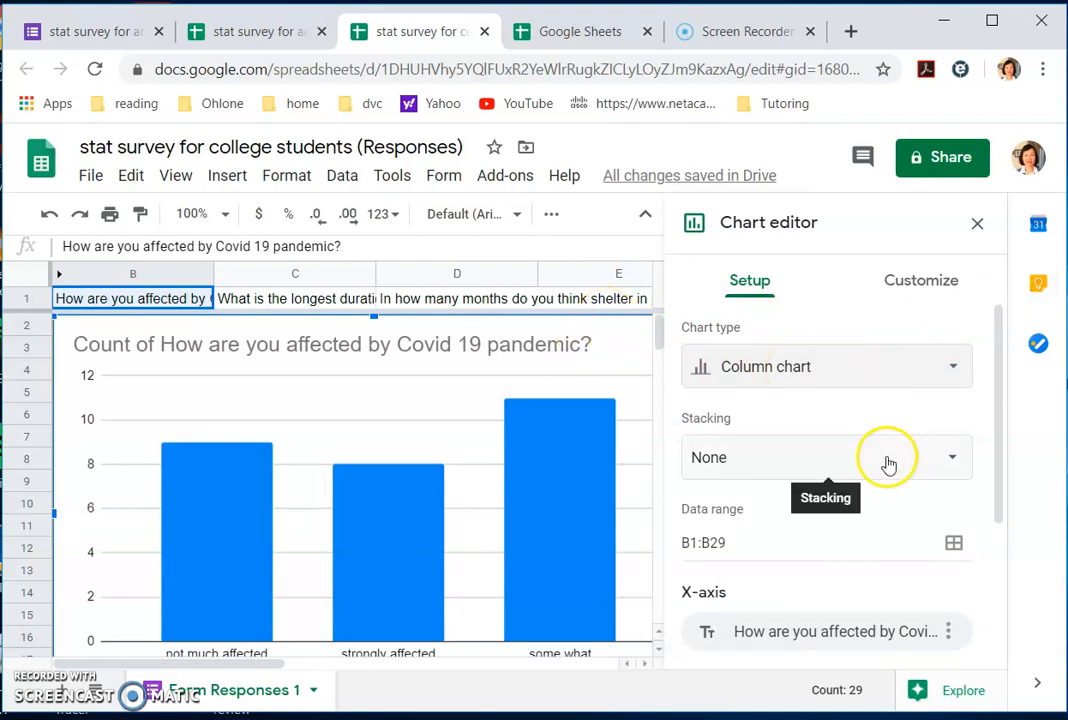
Examine the column chart and its setup options, including stacking, data range, x-axis, aggregation and series
scroll(818, 453, "down", 1)
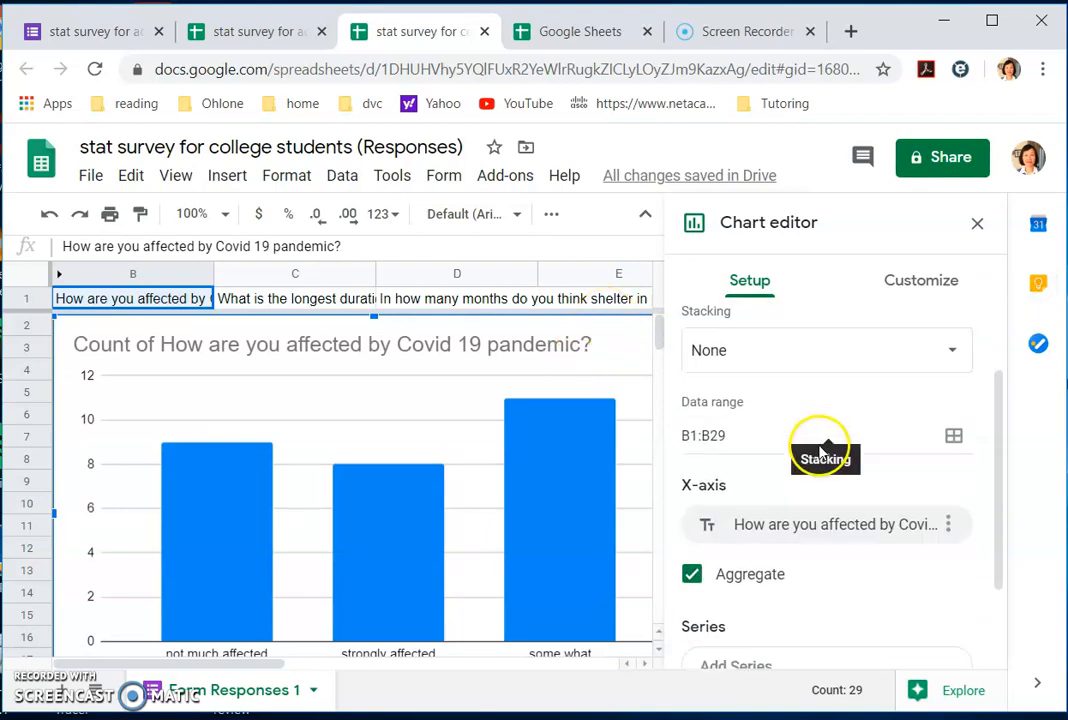
scroll(360, 500, "down", 1)
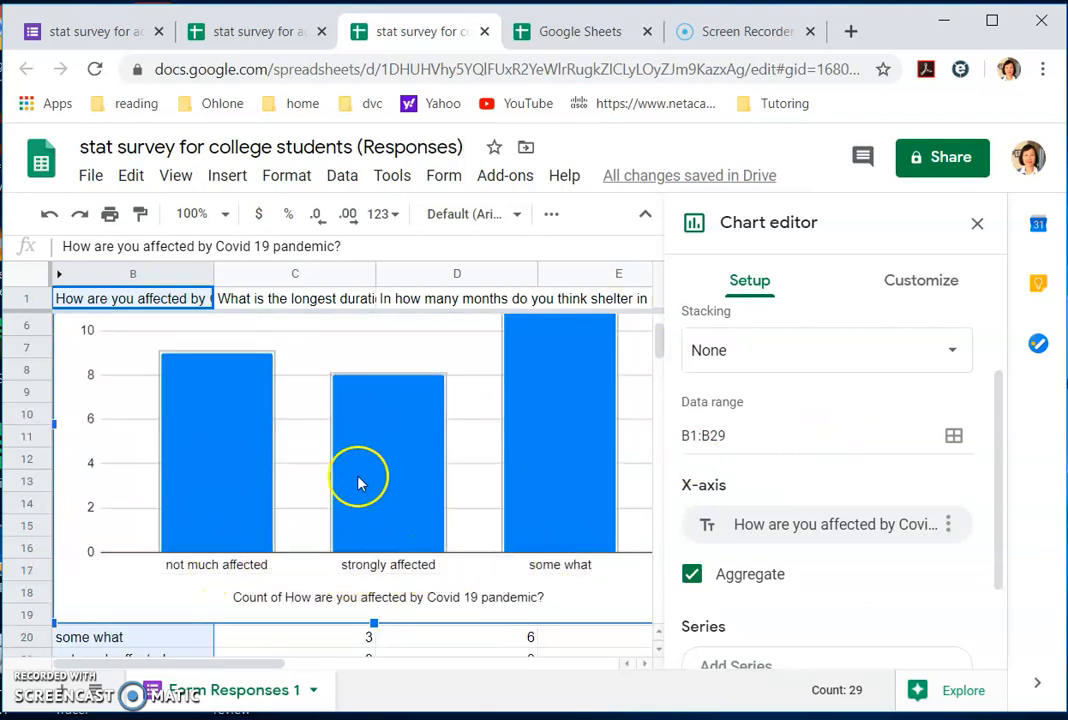
scroll(746, 477, "up", 1)
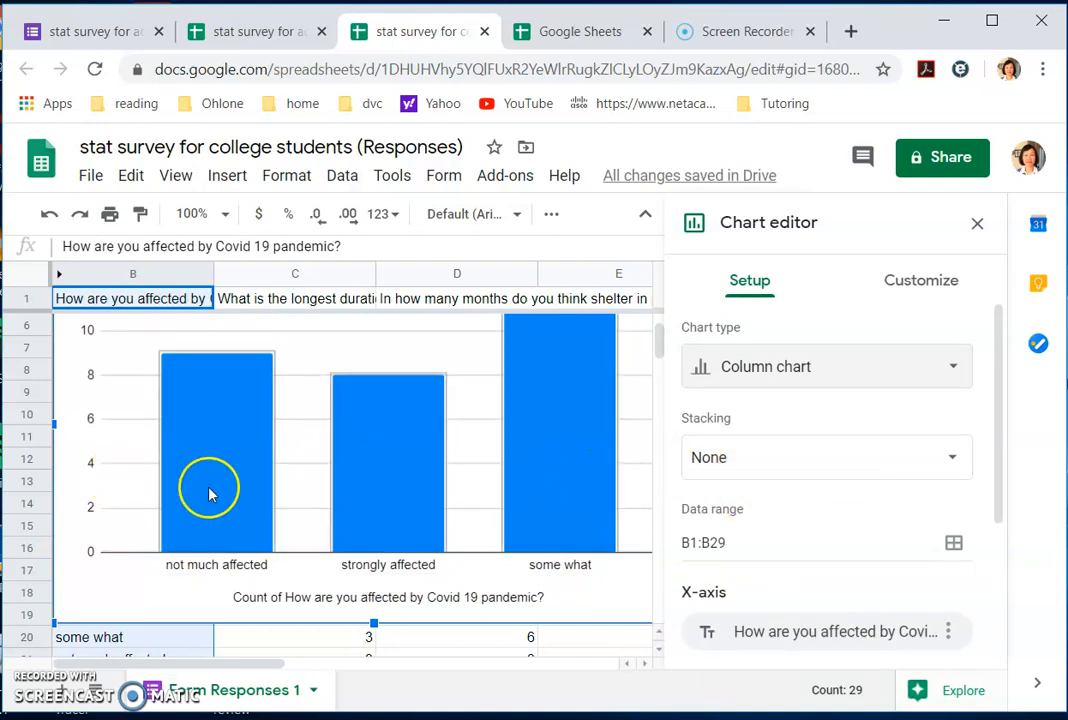
scroll(795, 478, "down", 1)
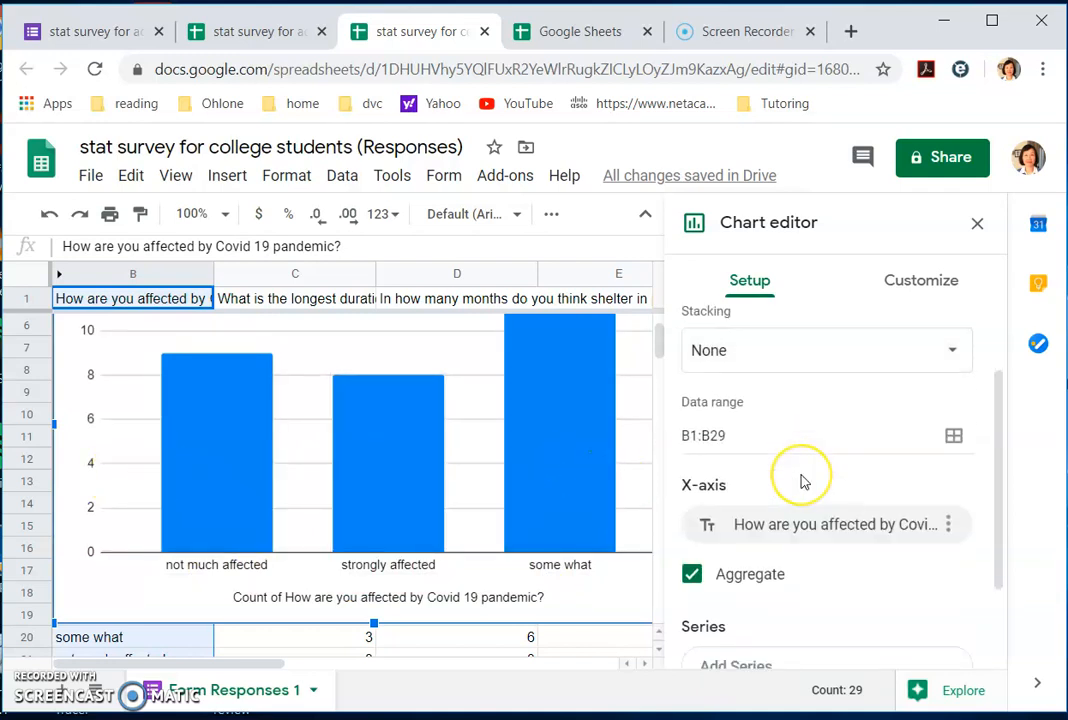
scroll(803, 481, "up", 1)
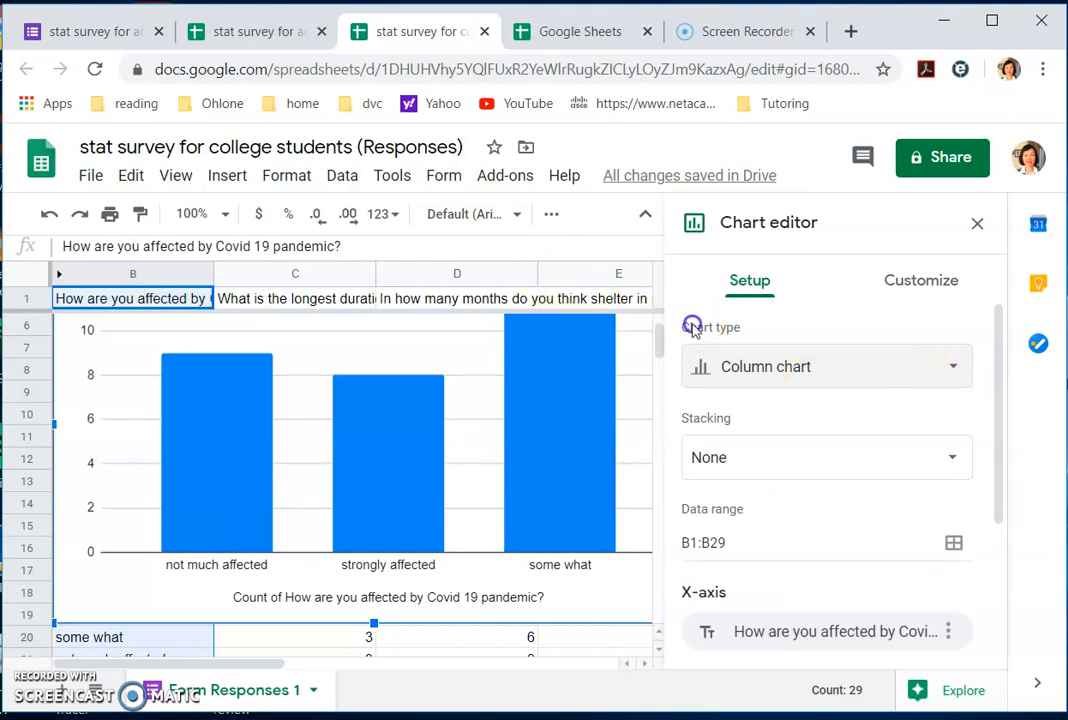
scroll(820, 452, "down", 1)
scroll(820, 452, "down", 1)
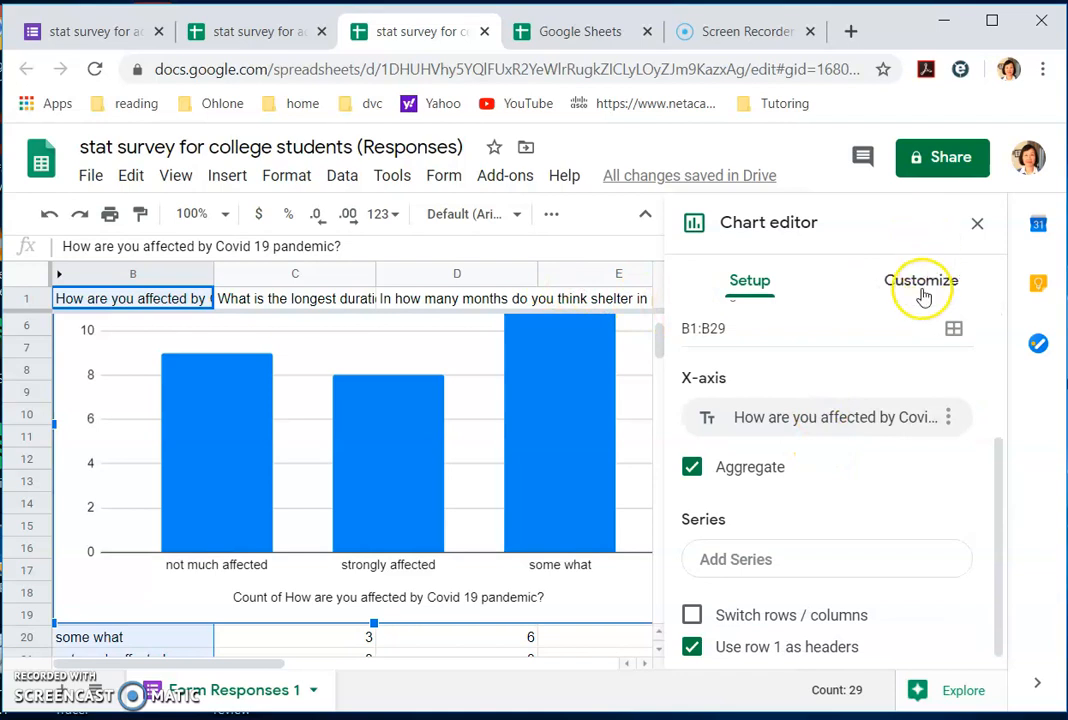
Set the chart title to "Bar graph for How affected you are for college students"
left_click(921, 283)
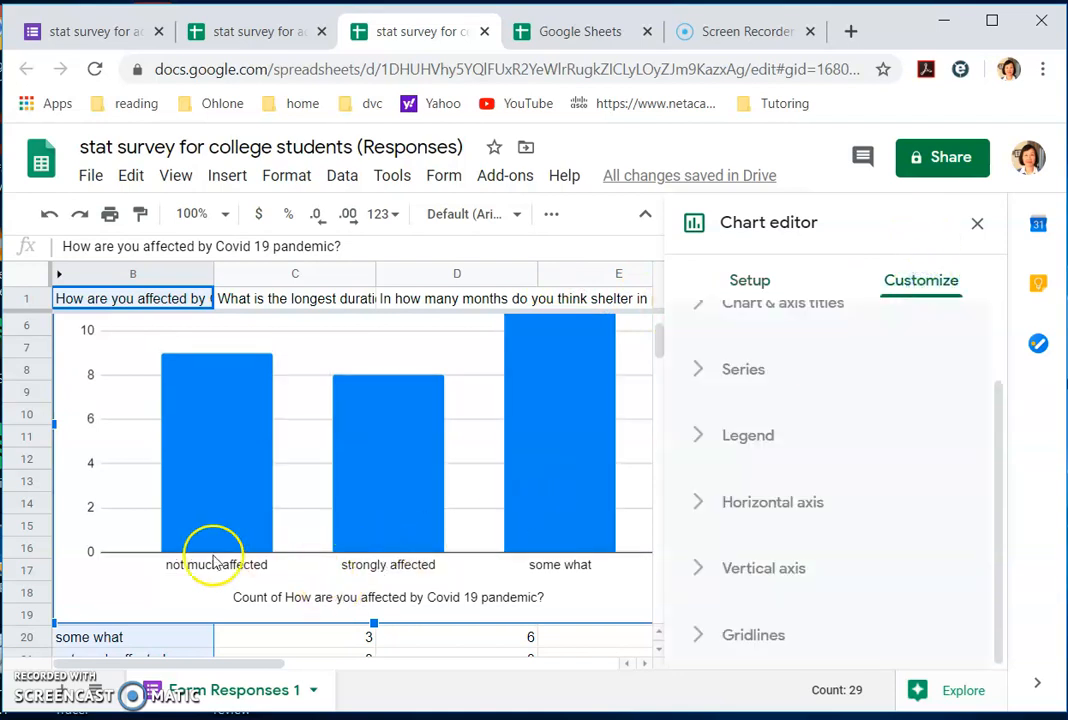
scroll(103, 343, "up", 1)
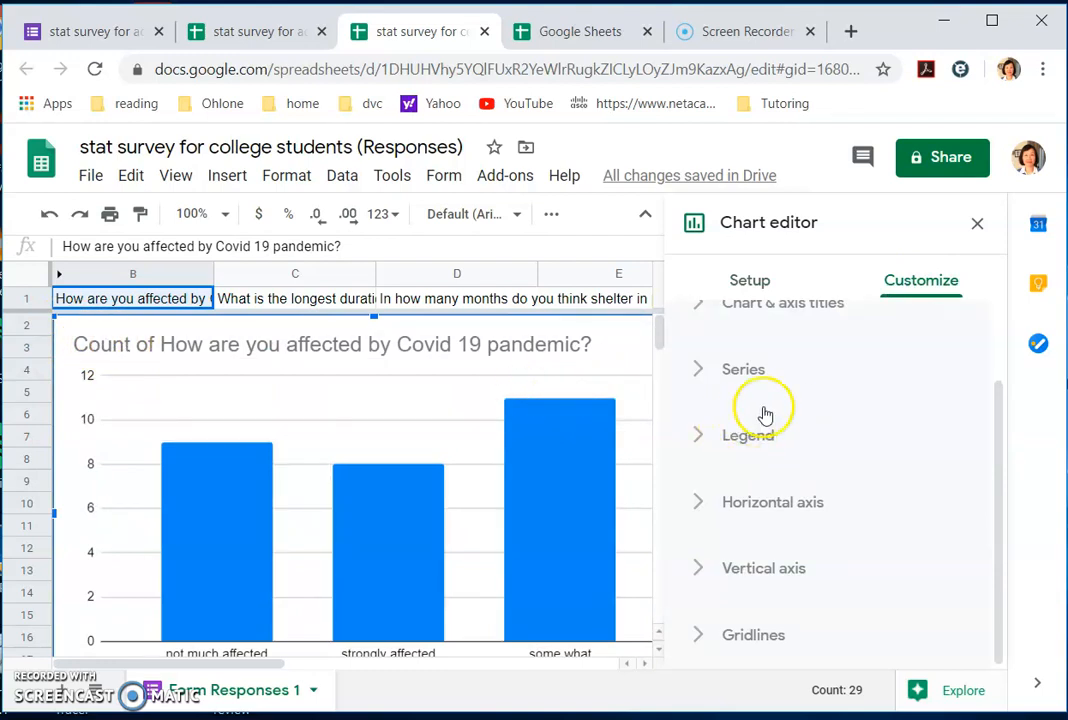
scroll(815, 402, "up", 2)
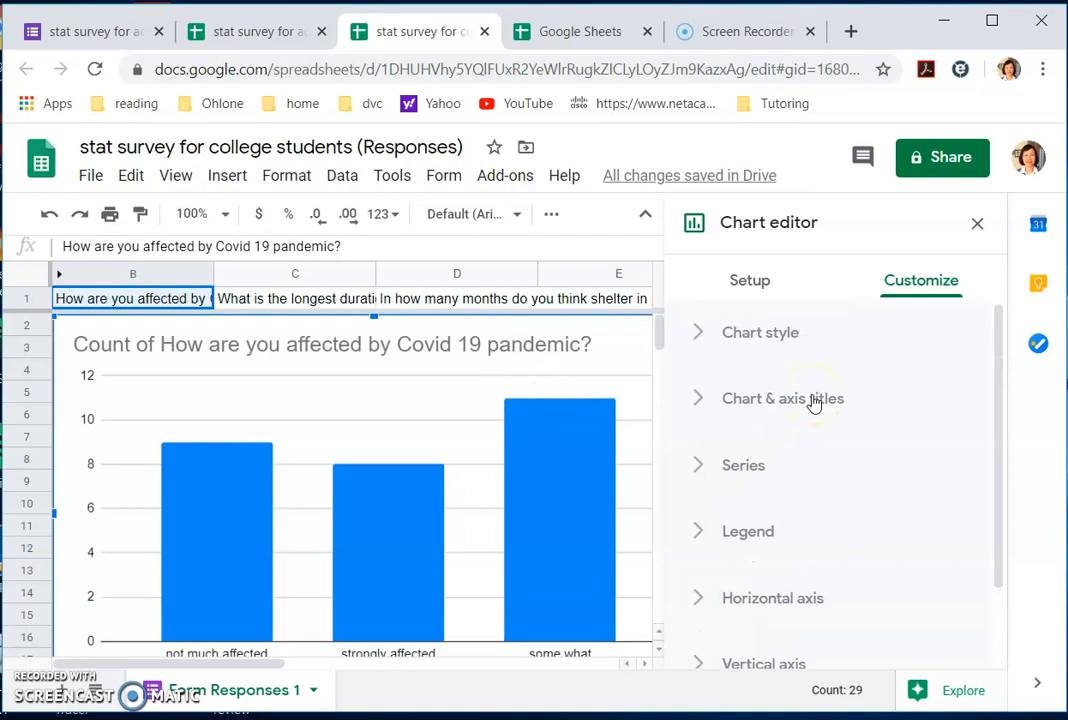
left_click(694, 400)
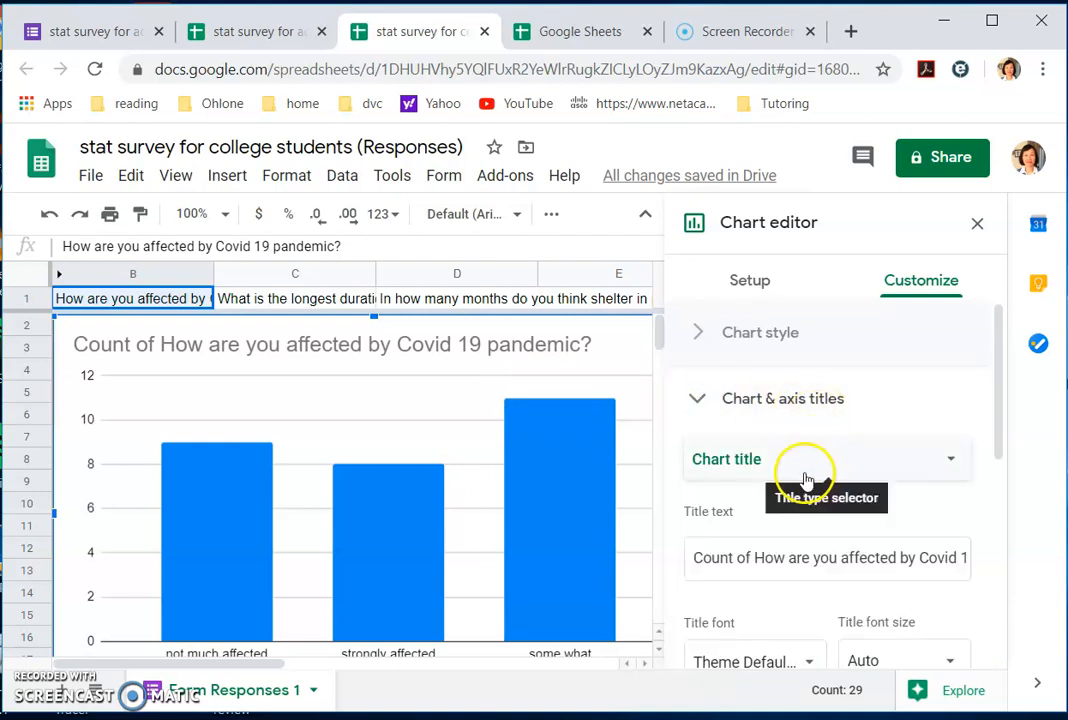
left_click_drag(695, 560, 1000, 570)
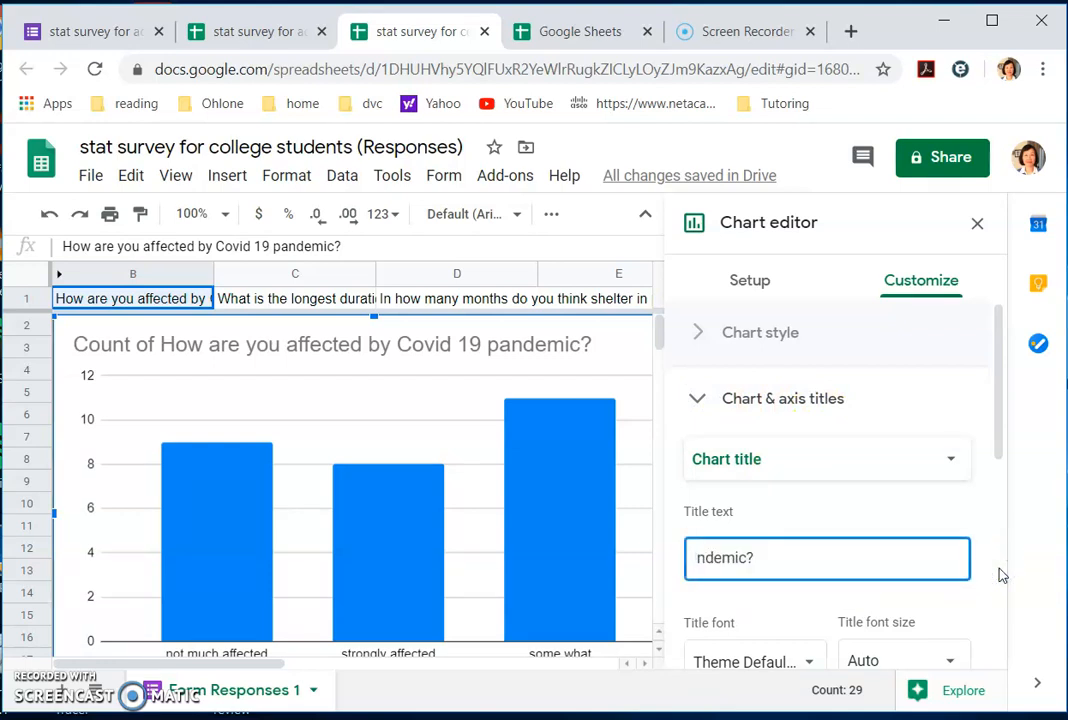
key("BackSpace")
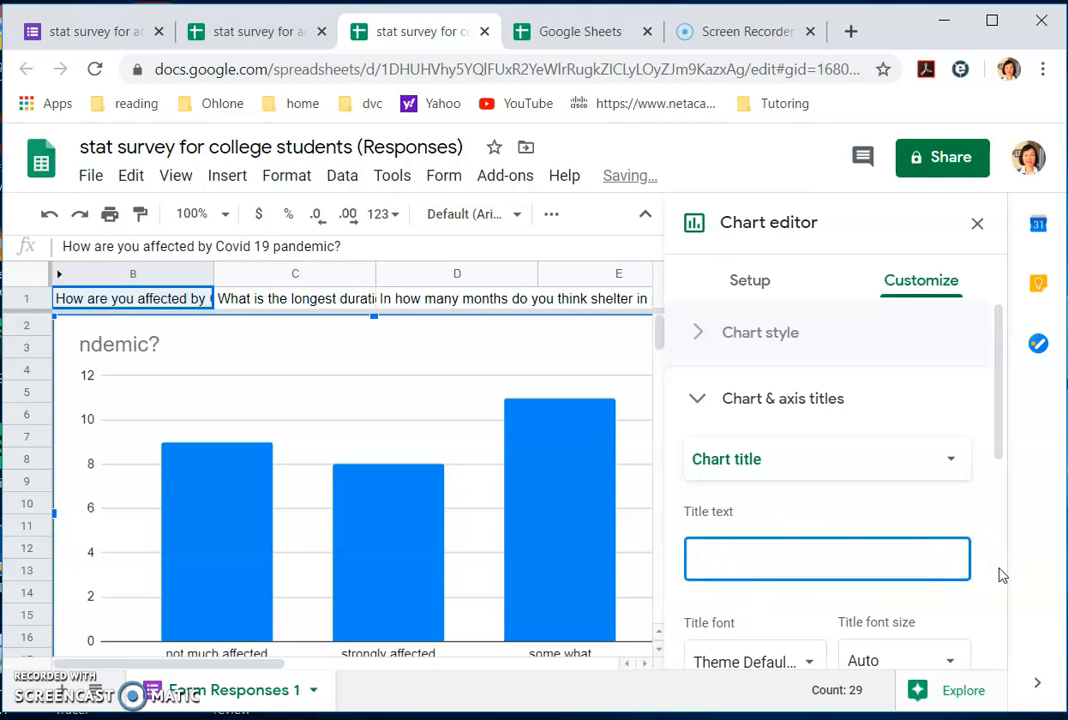
type("Bar graph for ")
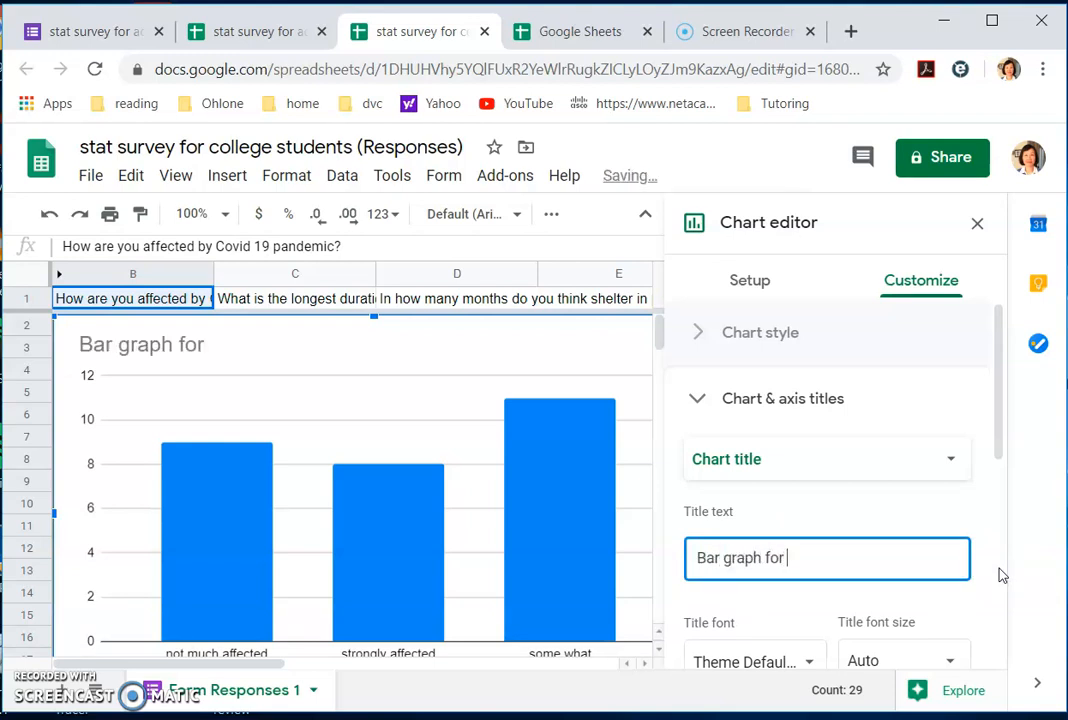
type("H")
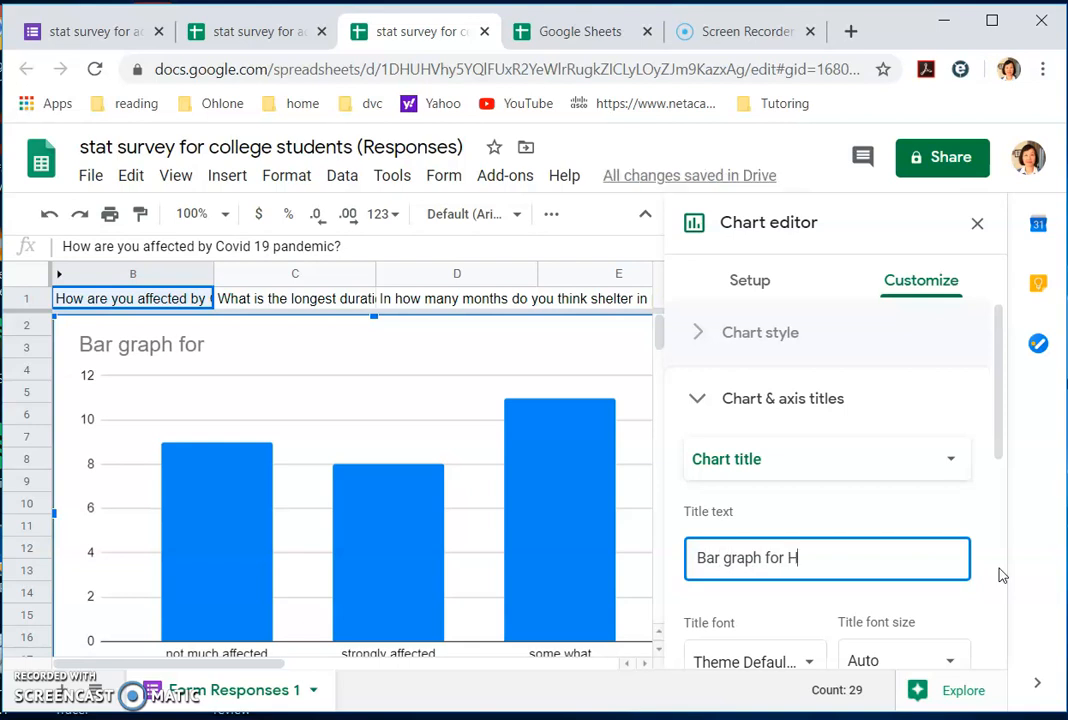
type("ow affected you are for college students")
Set the chart's horizontal axis title to "How affected you are" with font size 20
scroll(867, 575, "down", 1)
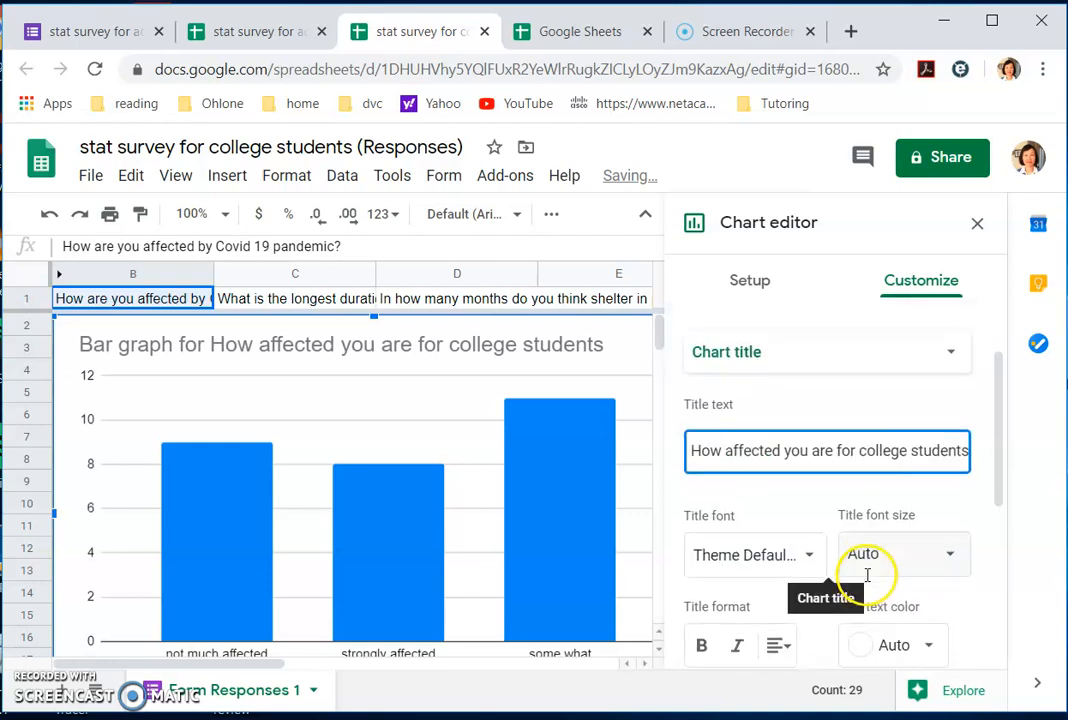
left_click(955, 355)
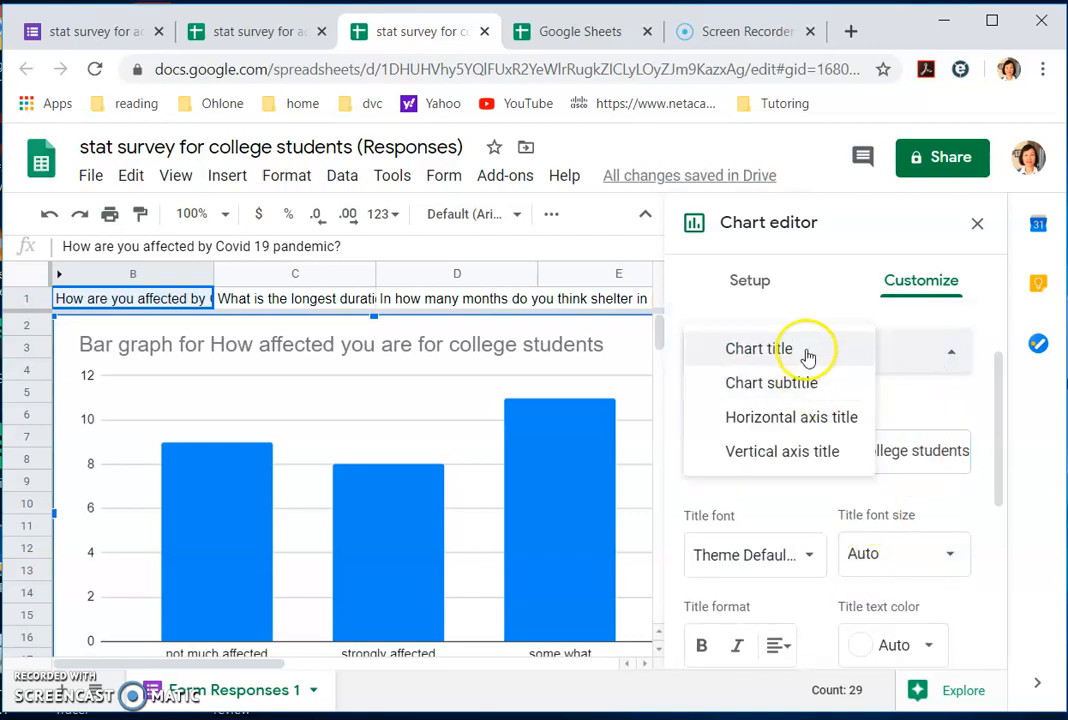
left_click(790, 418)
left_click_drag(689, 443, 993, 455)
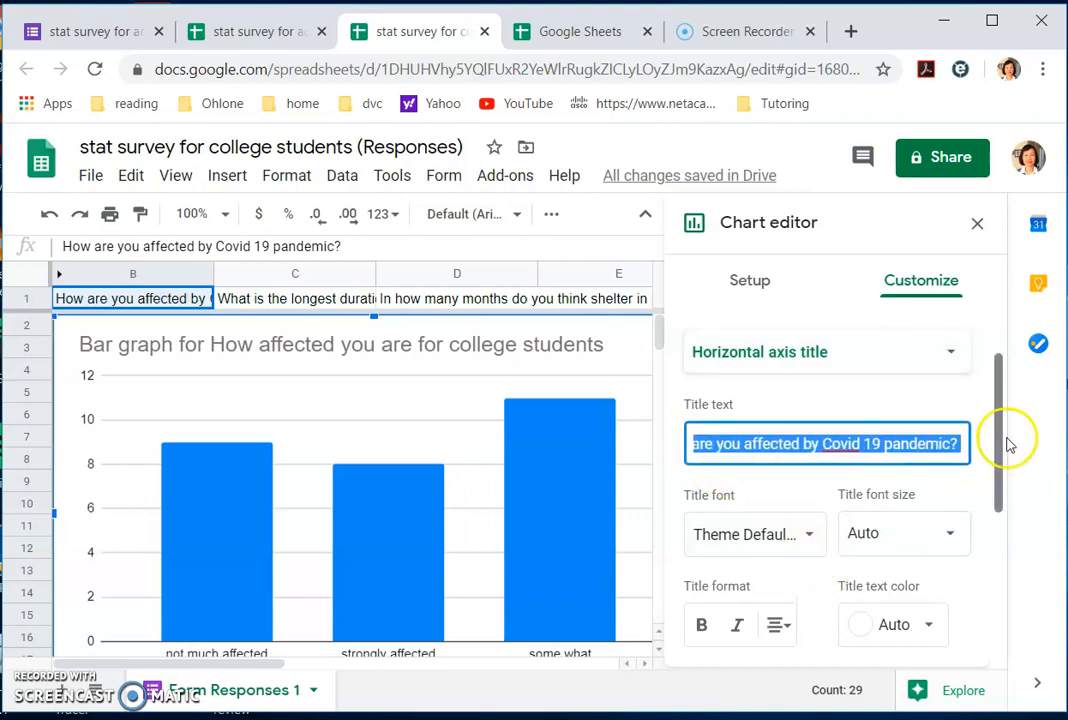
type("How affected you are")
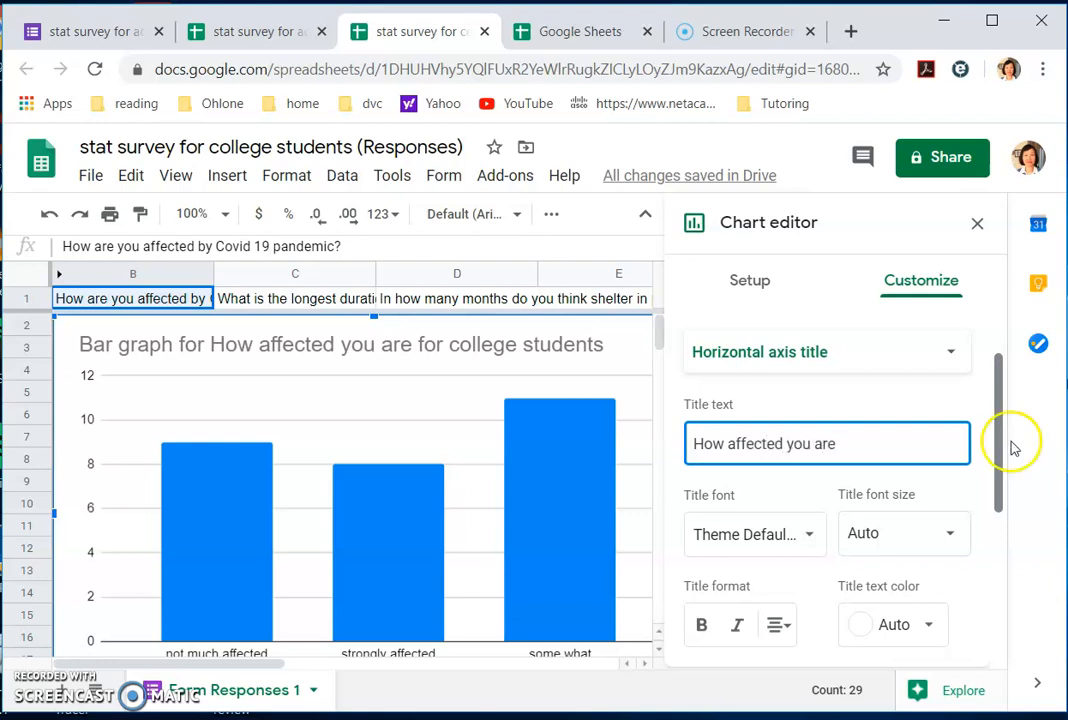
left_click(950, 540)
left_click(889, 373)
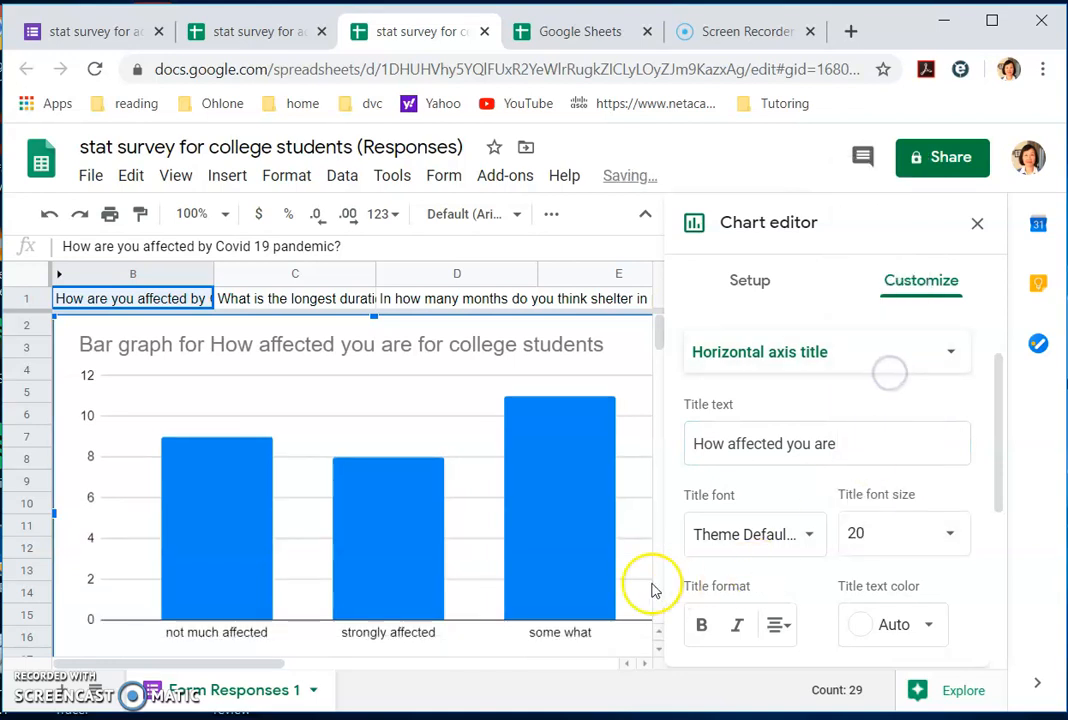
scroll(548, 548, "down", 3)
scroll(548, 500, "up", 2)
scroll(555, 495, "up", 2)
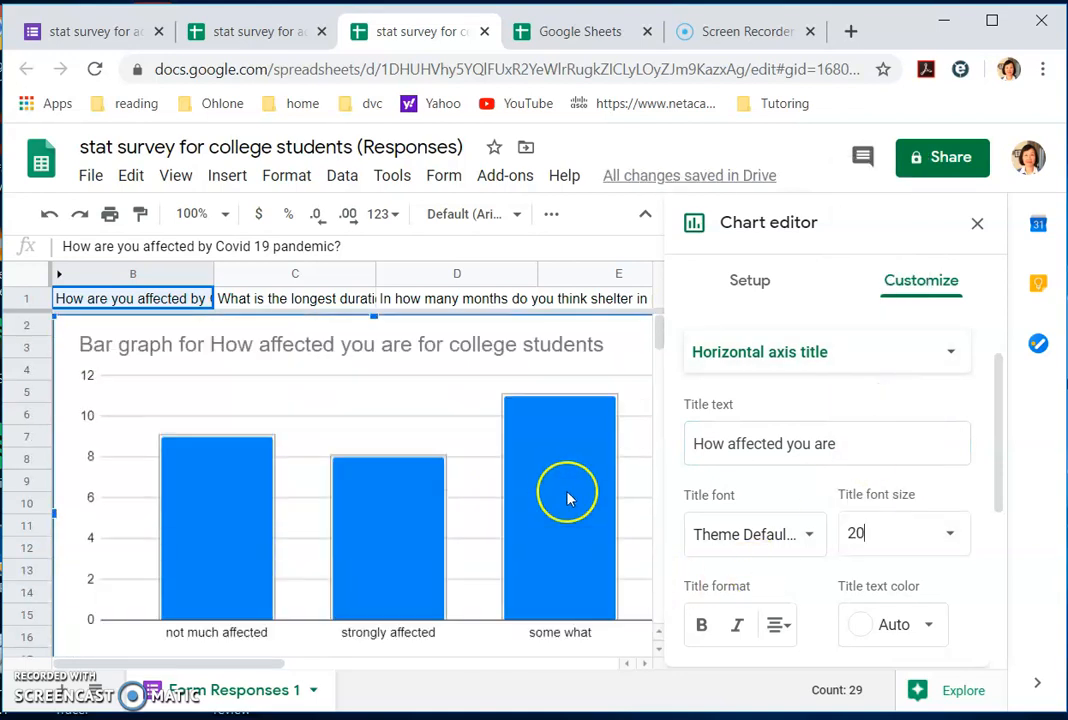
Add the vertical axis title "frequency" to the chart with font size 20
left_click(950, 352)
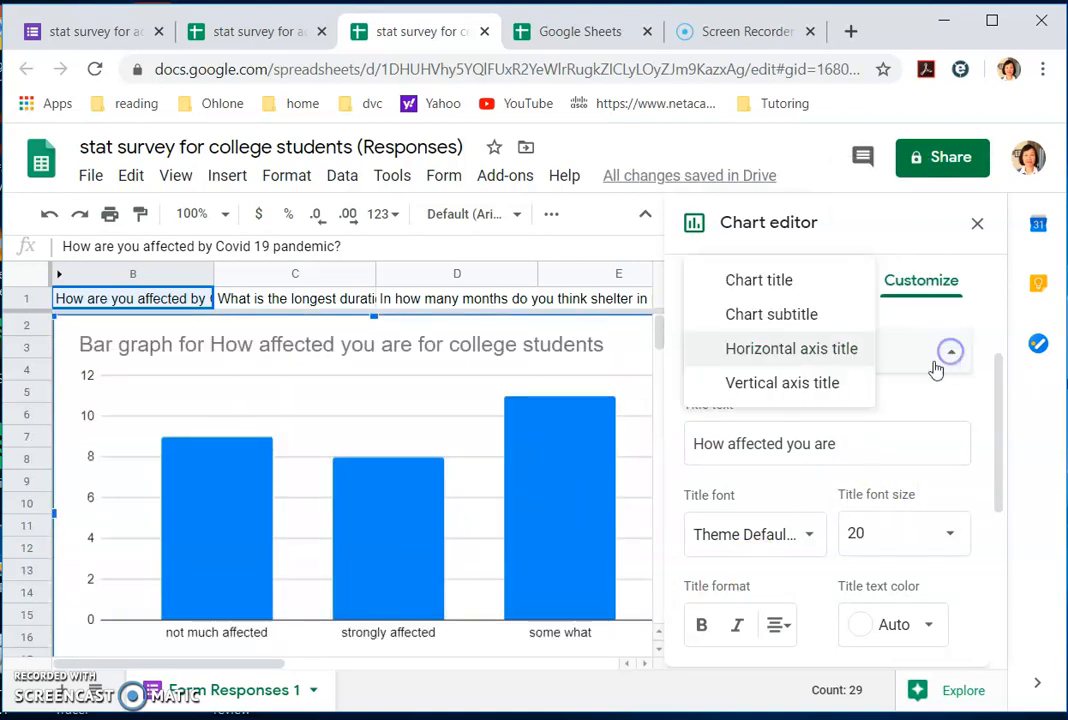
left_click(830, 386)
left_click(735, 446)
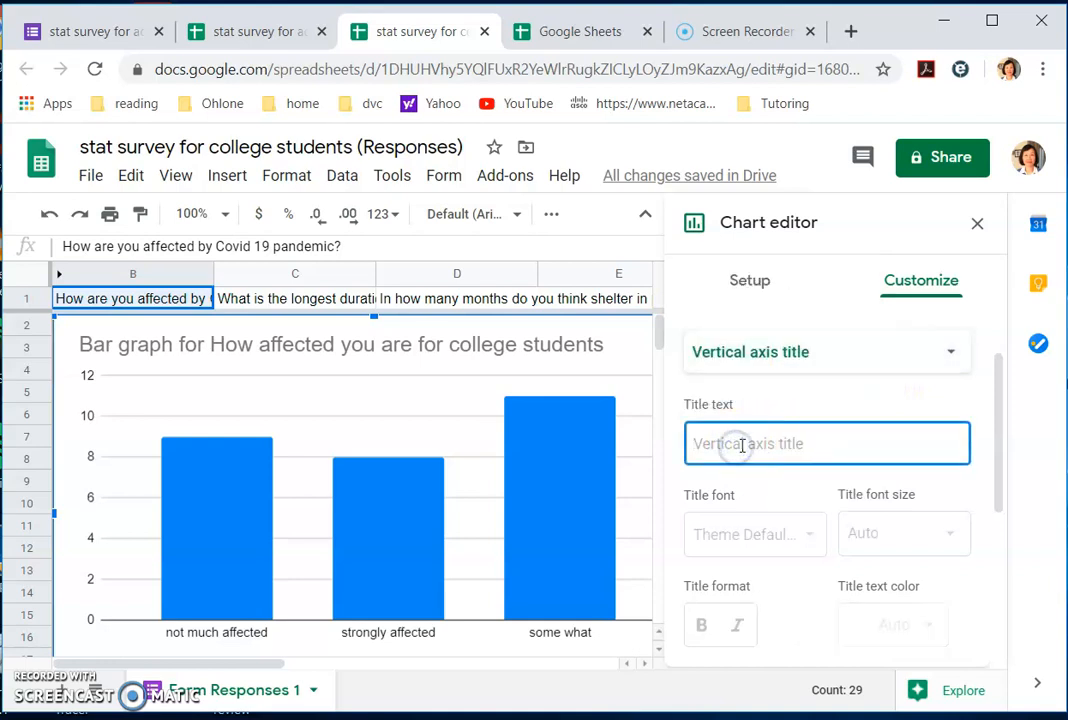
type("frequency")
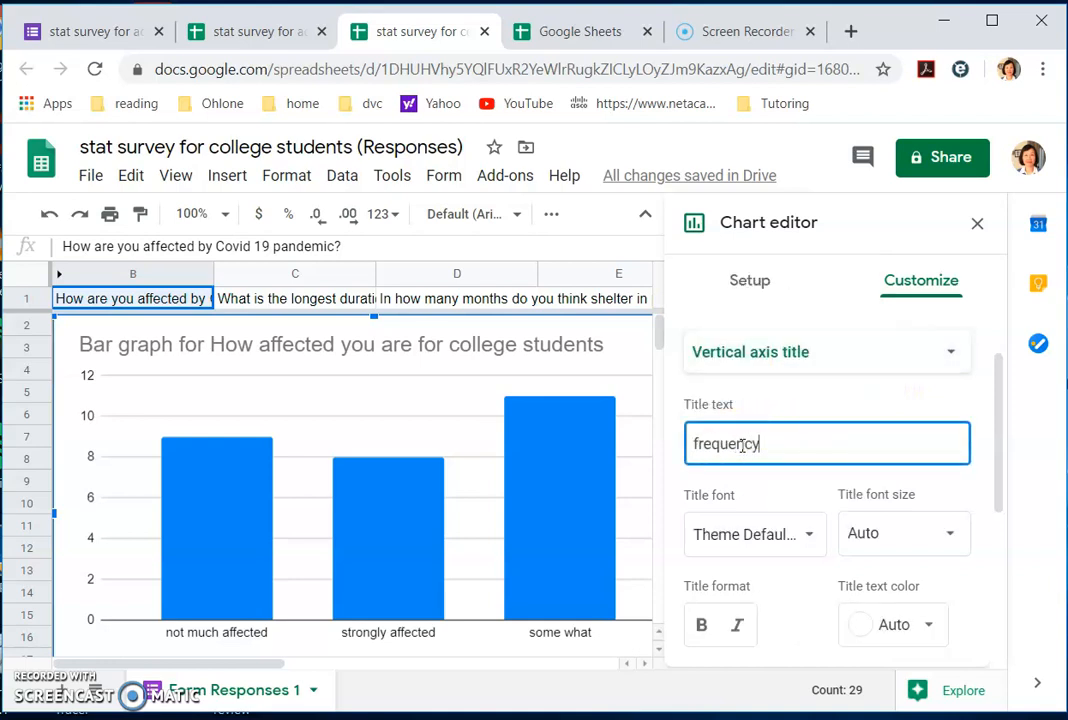
scroll(806, 448, "down", 2)
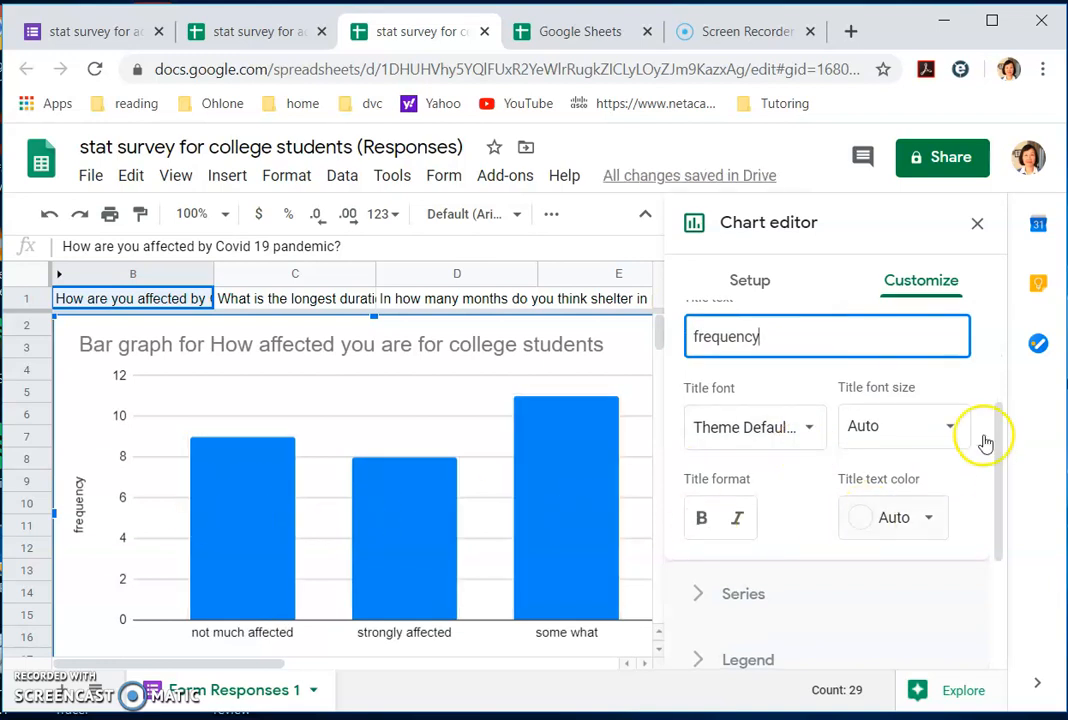
left_click(949, 430)
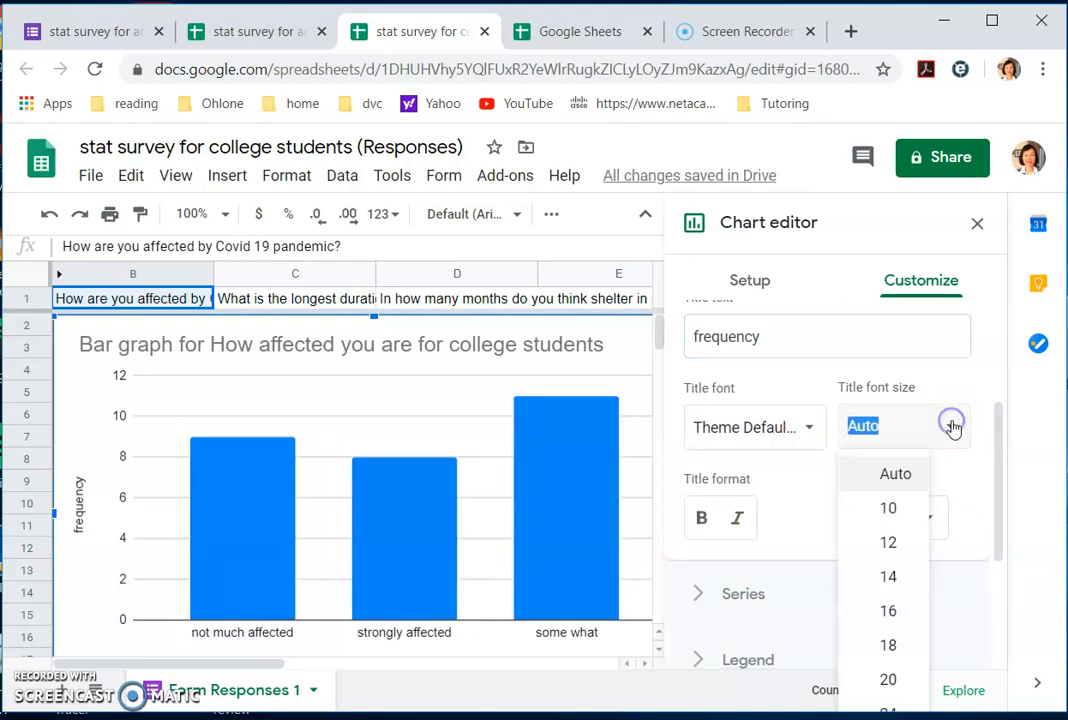
left_click(891, 679)
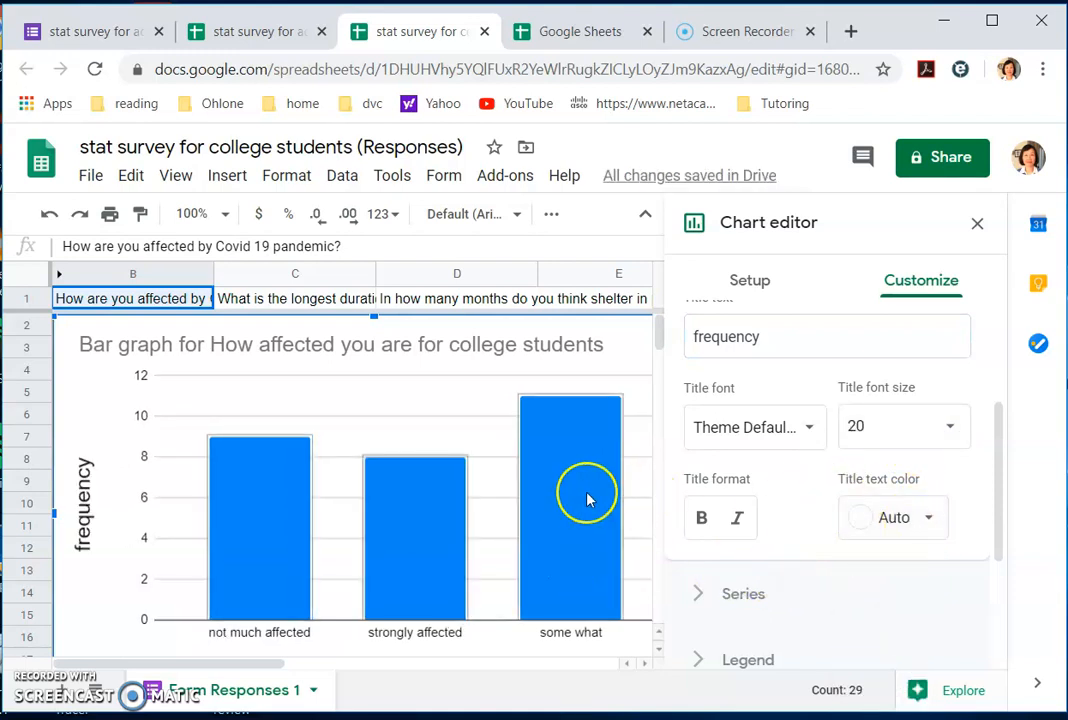
Close the chart editor and review the finished bar graph's available actions
left_click(976, 224)
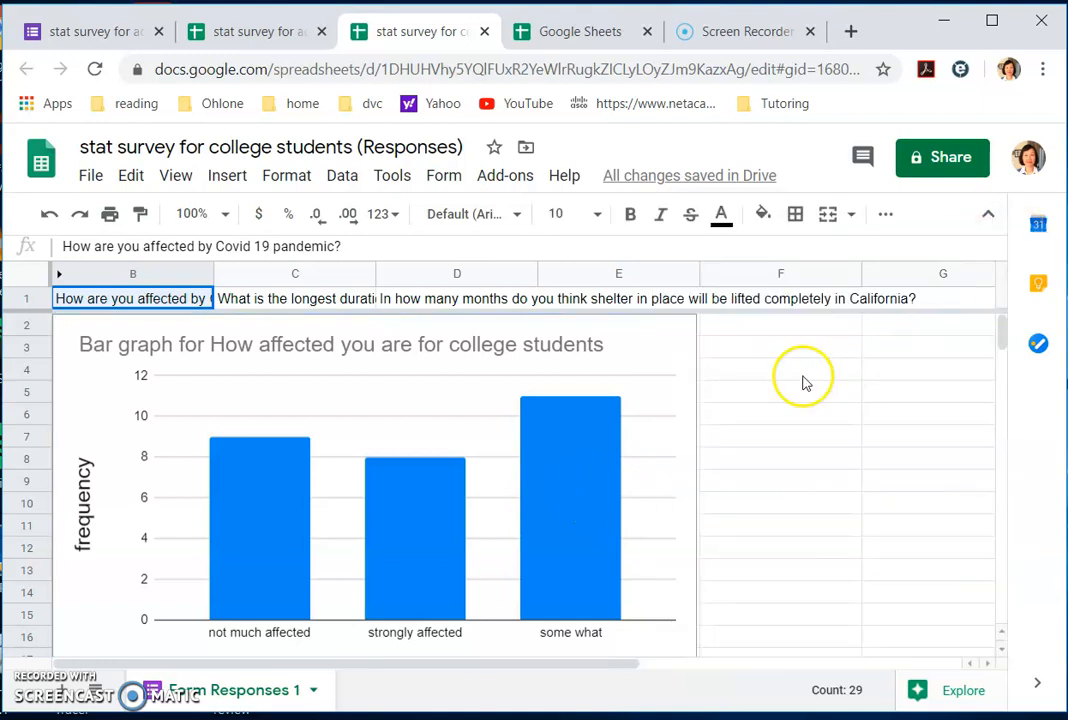
left_click(651, 369)
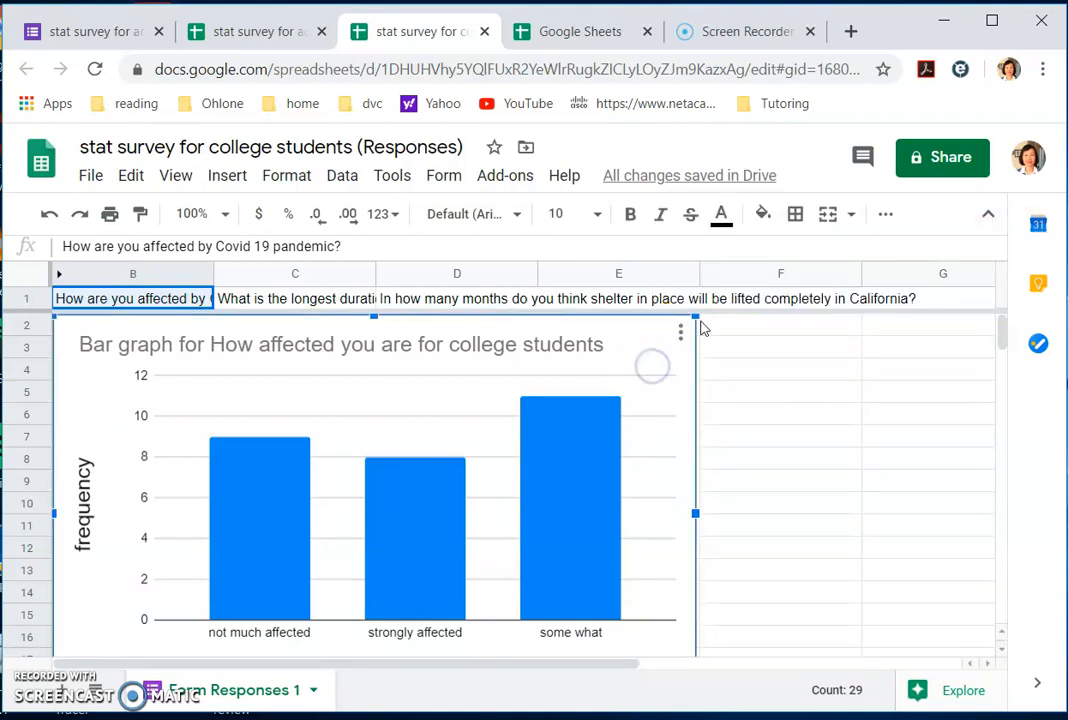
left_click(680, 332)
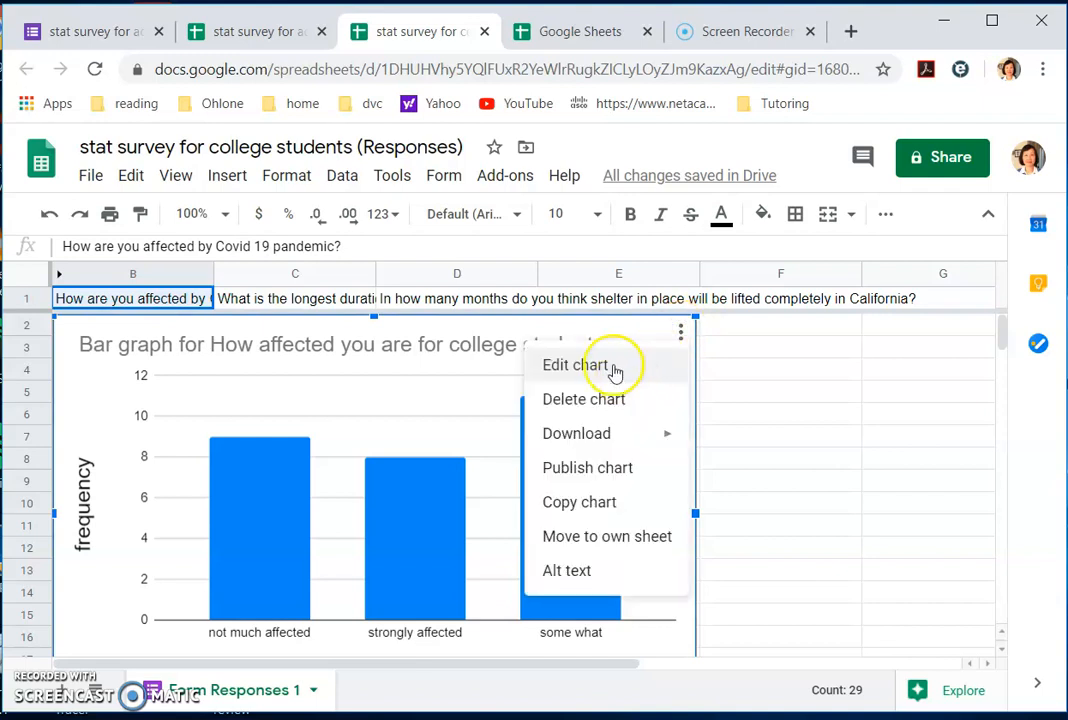
left_click(889, 417)
left_click(670, 327)
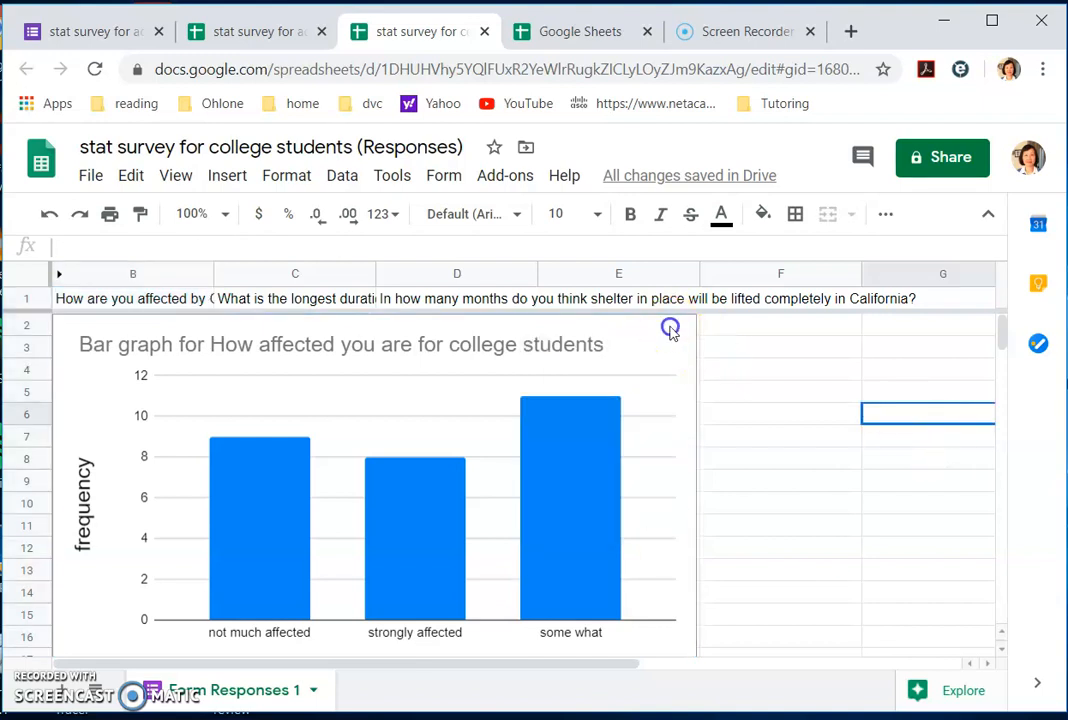
left_click(682, 331)
left_click(632, 368)
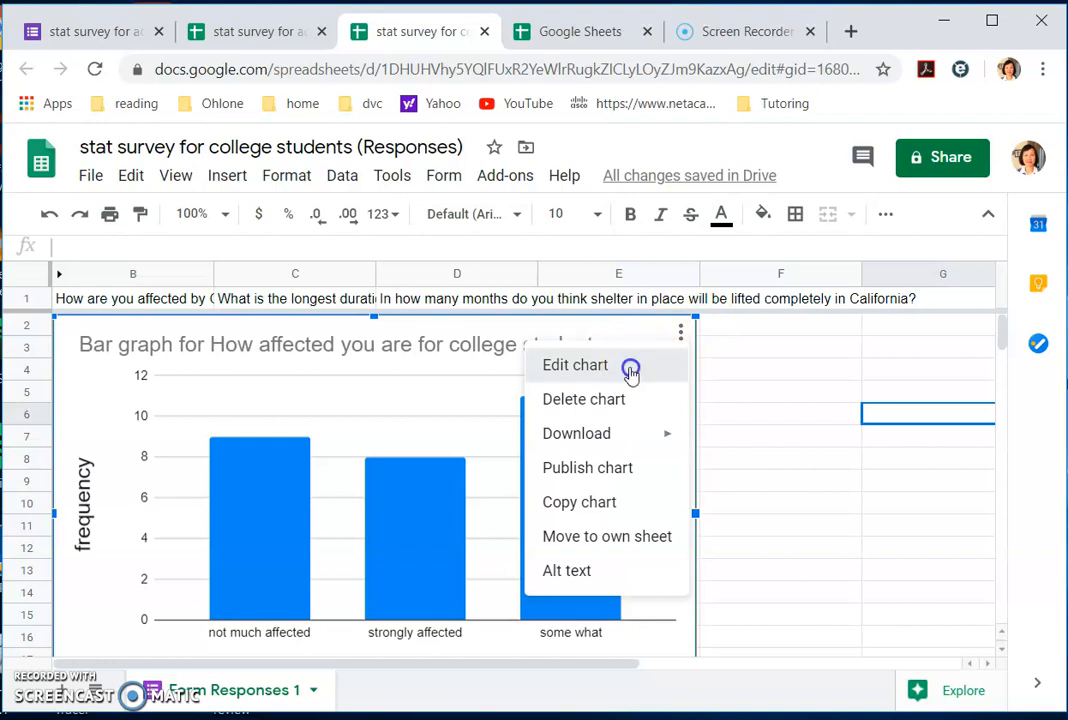
left_click(975, 222)
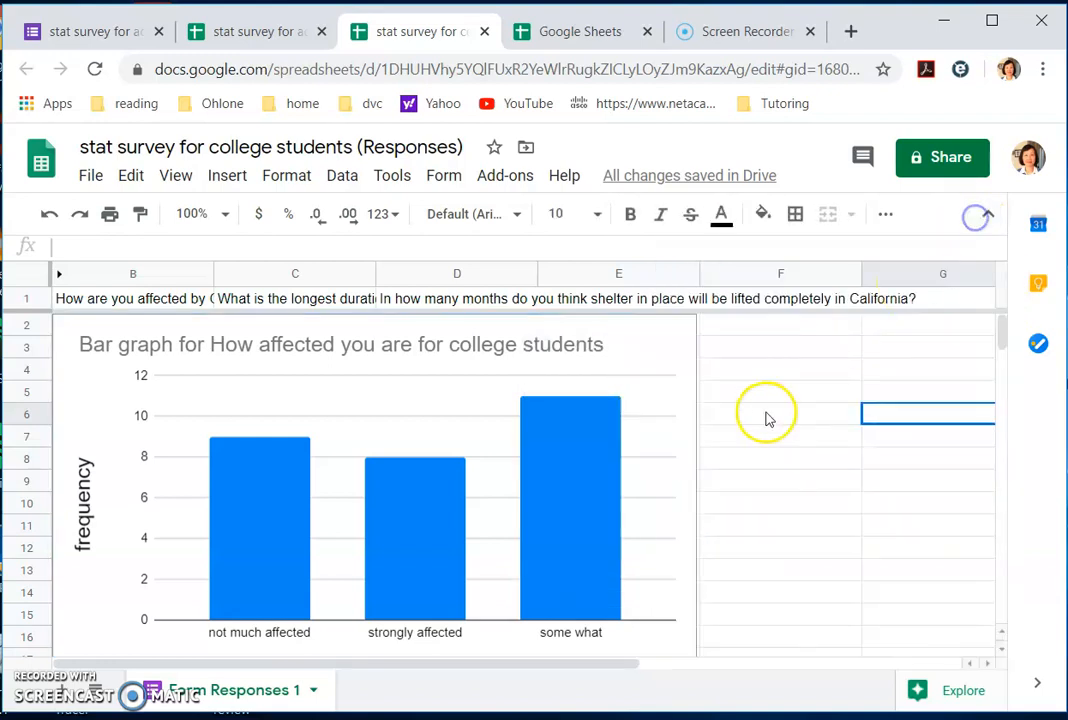
Move the bar graph clear of the column B responses and shrink it so the whole chart, including both axis titles, fits in view
left_click(688, 326)
left_click_drag(694, 316, 750, 357)
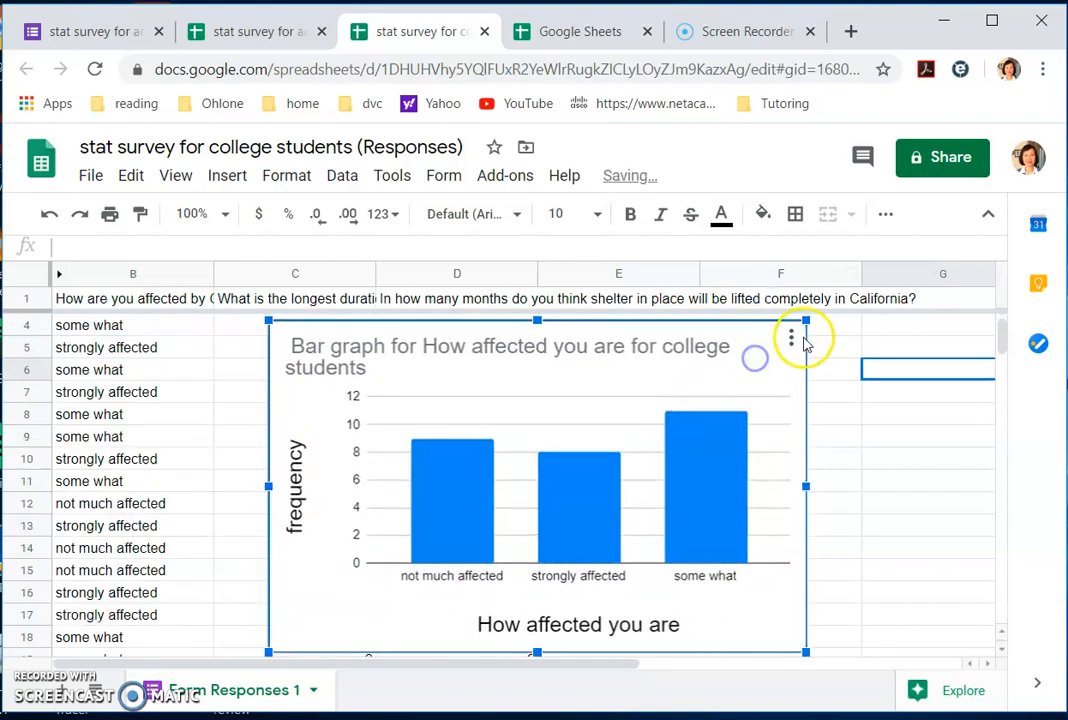
left_click_drag(806, 322, 764, 345)
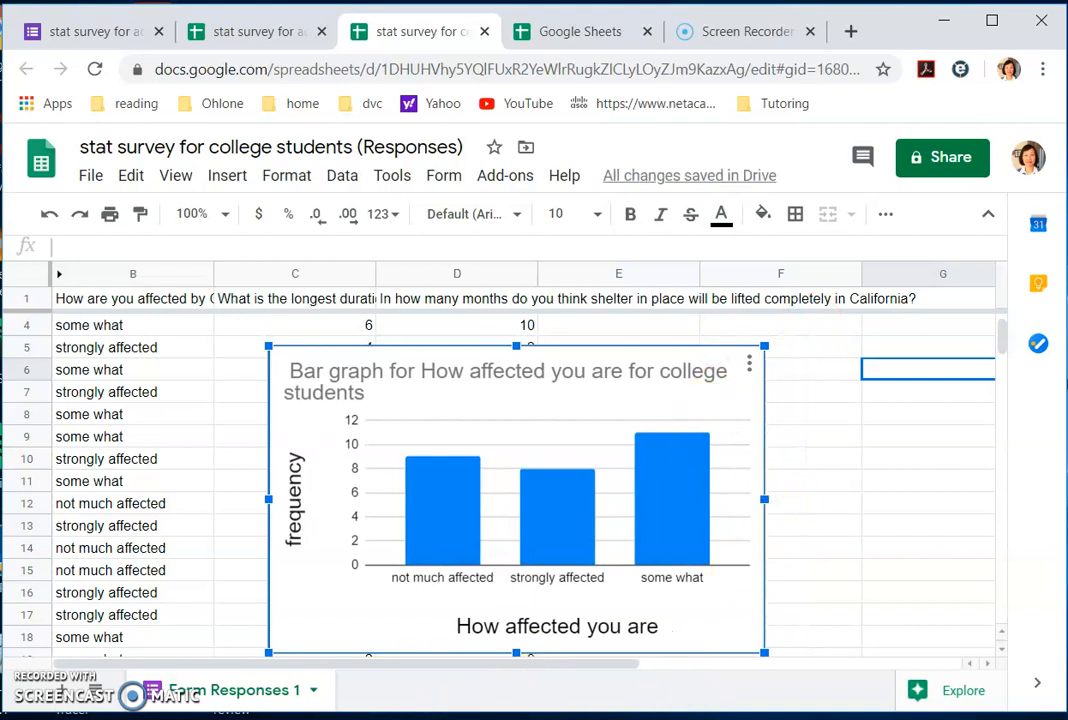
Capture the bar graph with the Snipping Tool and copy the snip
left_click(584, 718)
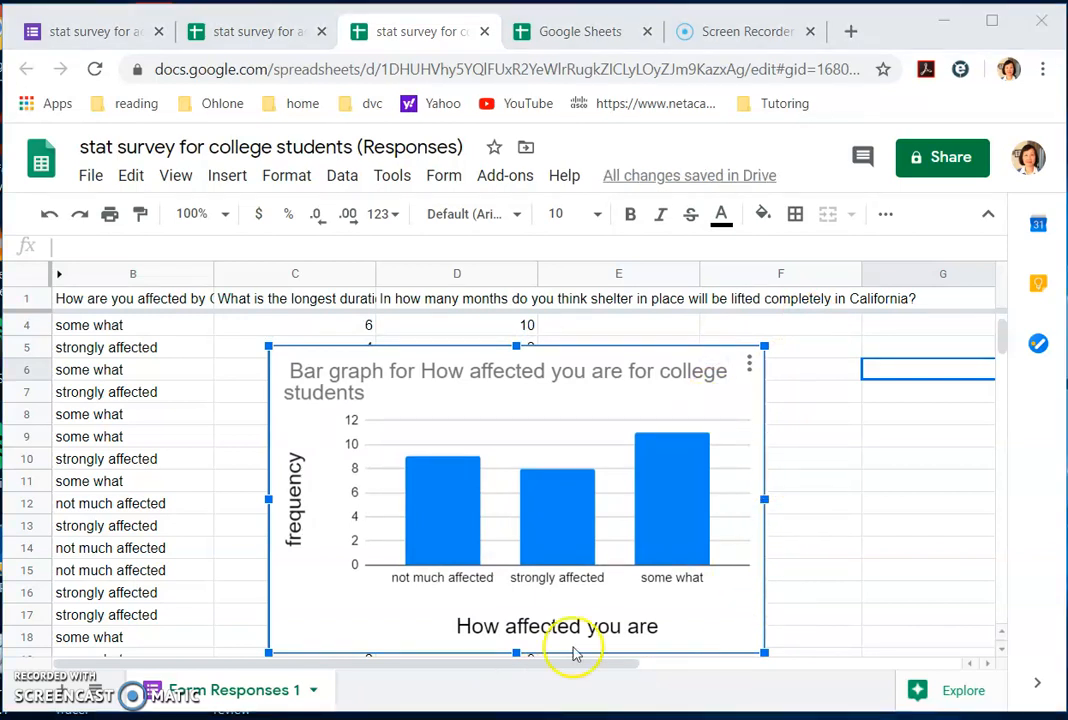
left_click(173, 55)
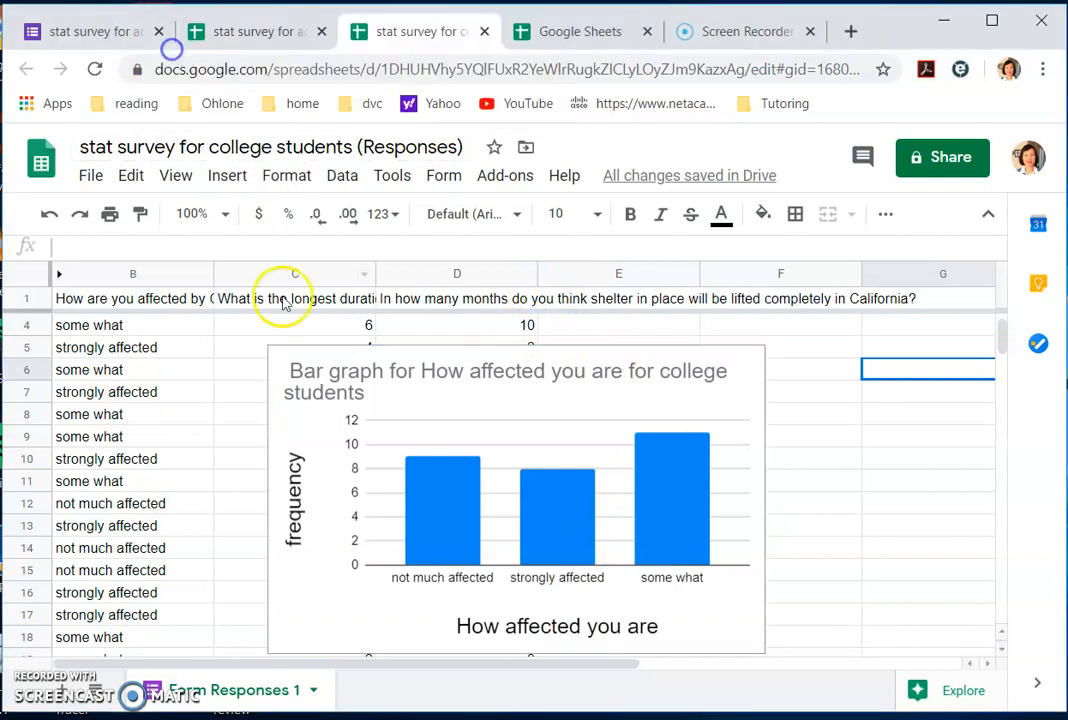
left_click_drag(262, 338, 770, 656)
left_click(208, 170)
left_click(238, 193)
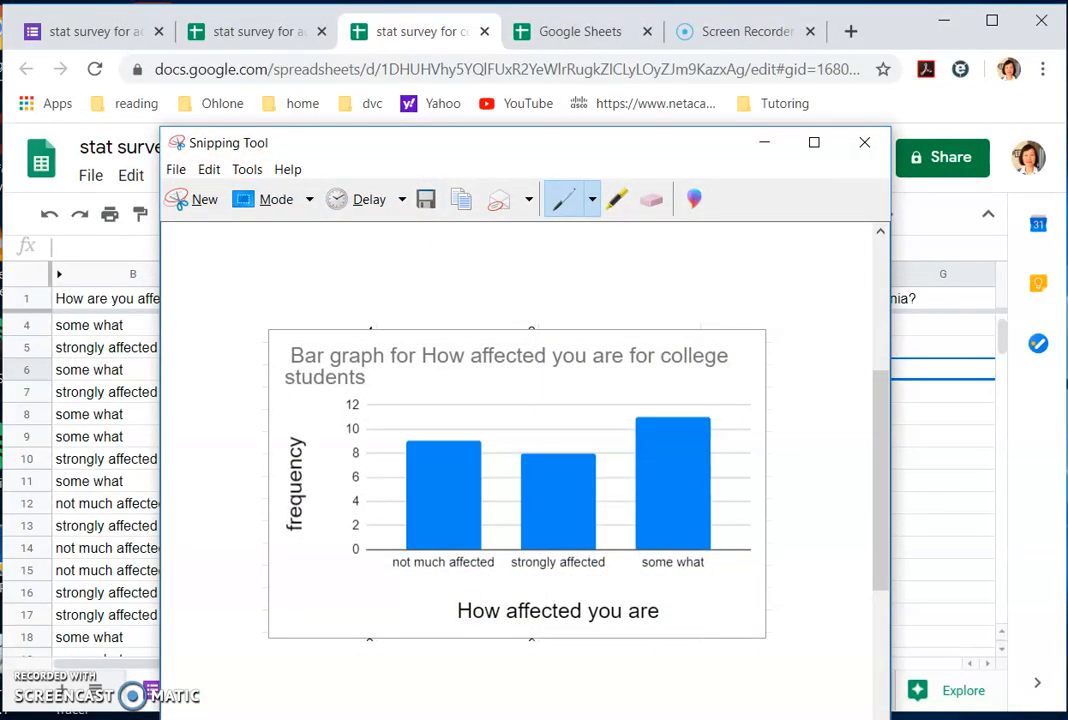
Switch to the Word report, paste the snip below the "How affected are you by Covid 19" line, and shrink it to about 2.4 inches wide
mouse_move(663, 660)
left_click(567, 658)
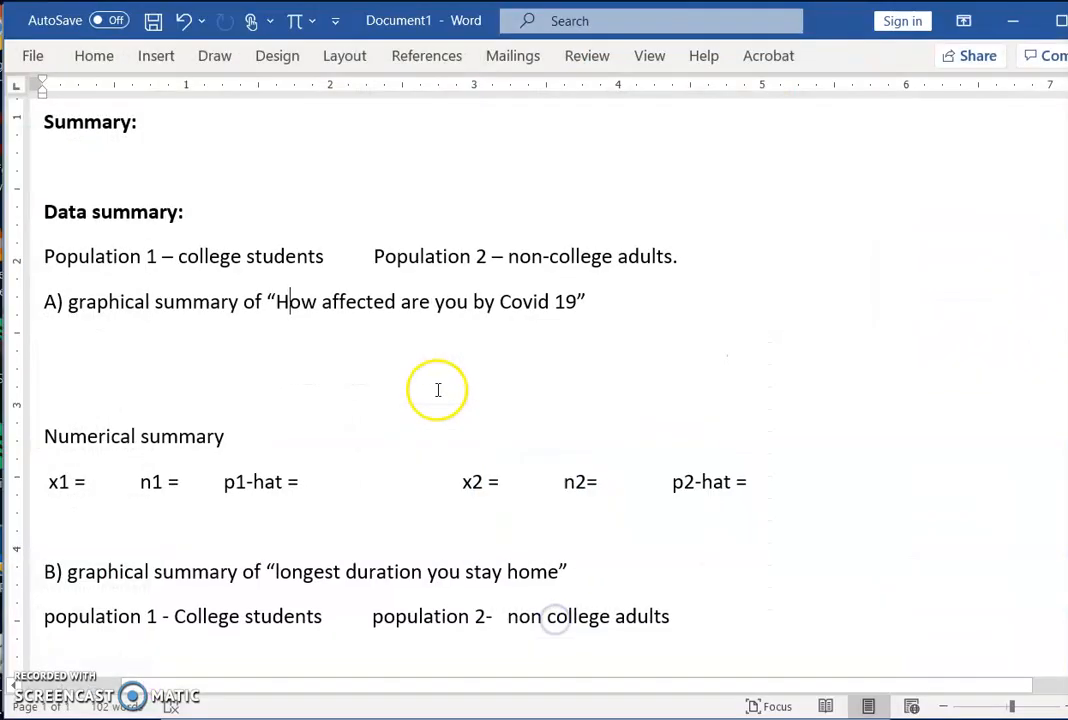
left_click(74, 329)
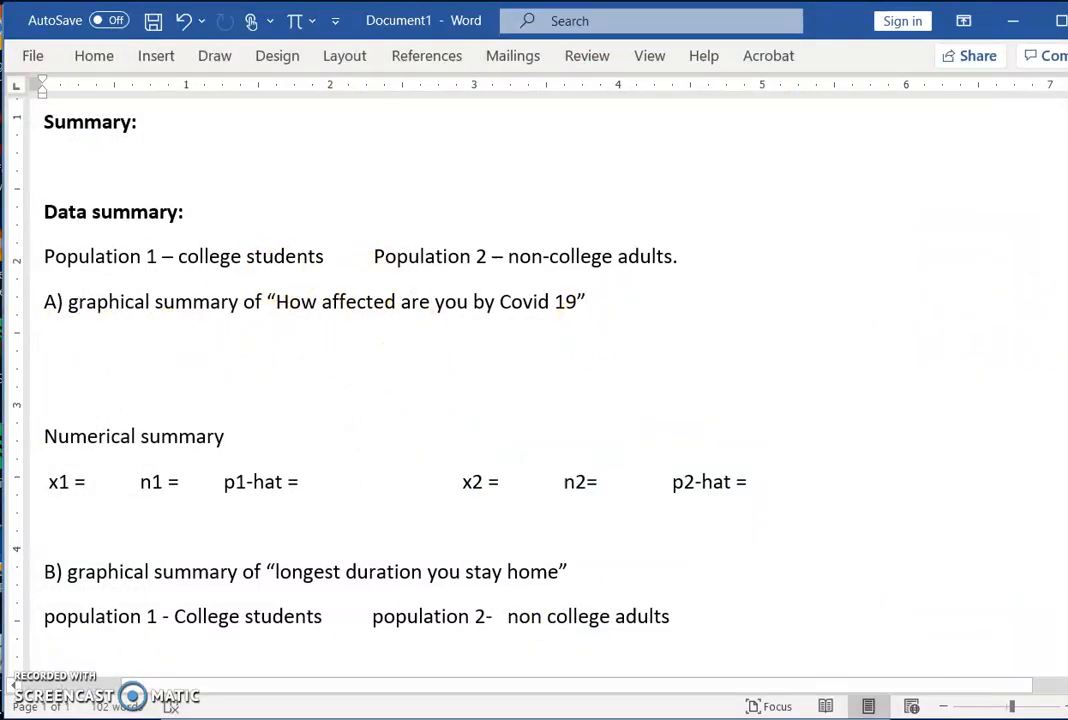
key("Return")
right_click(76, 345)
left_click(134, 455)
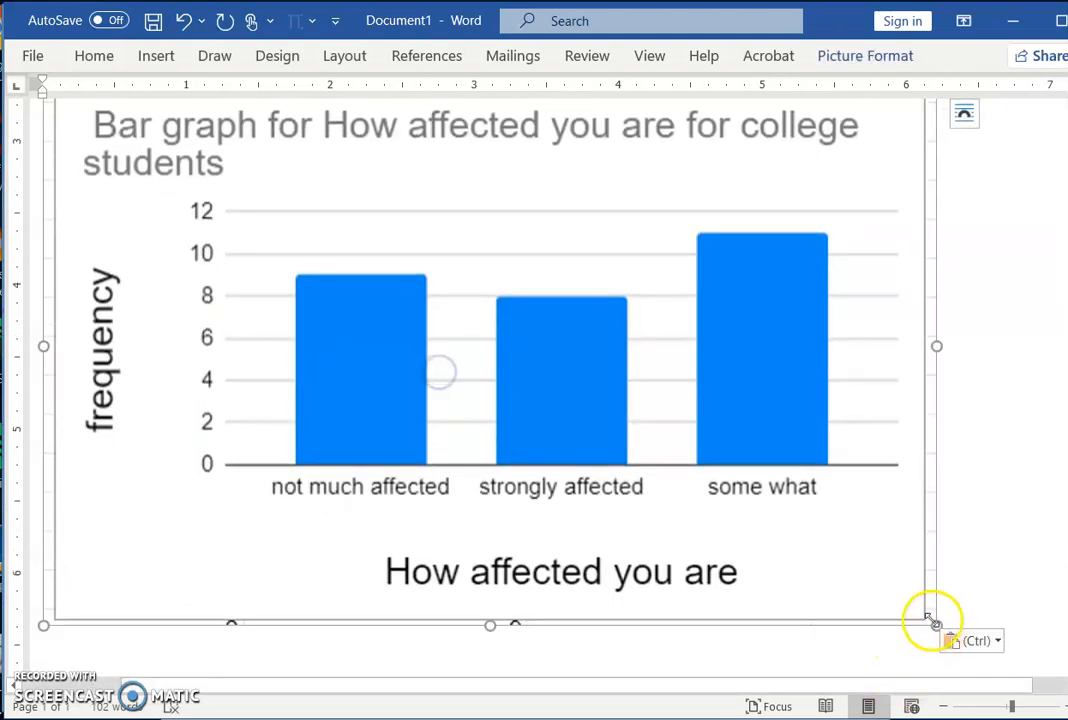
left_click_drag(932, 624, 279, 250)
scroll(379, 261, "up", 3)
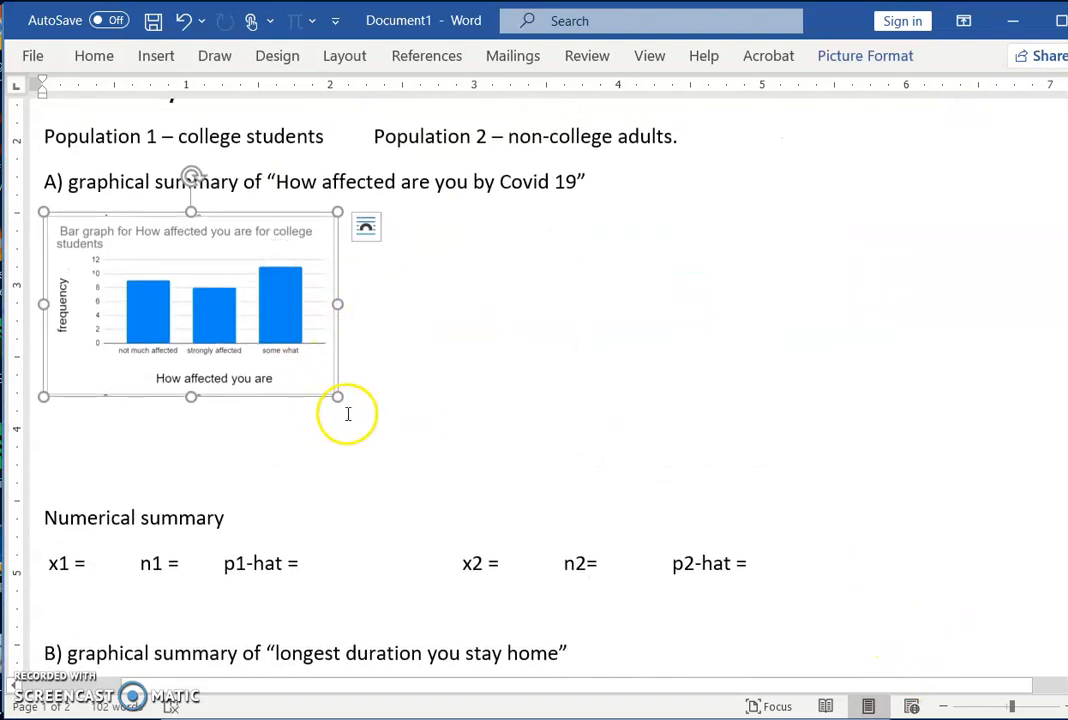
left_click_drag(336, 397, 381, 422)
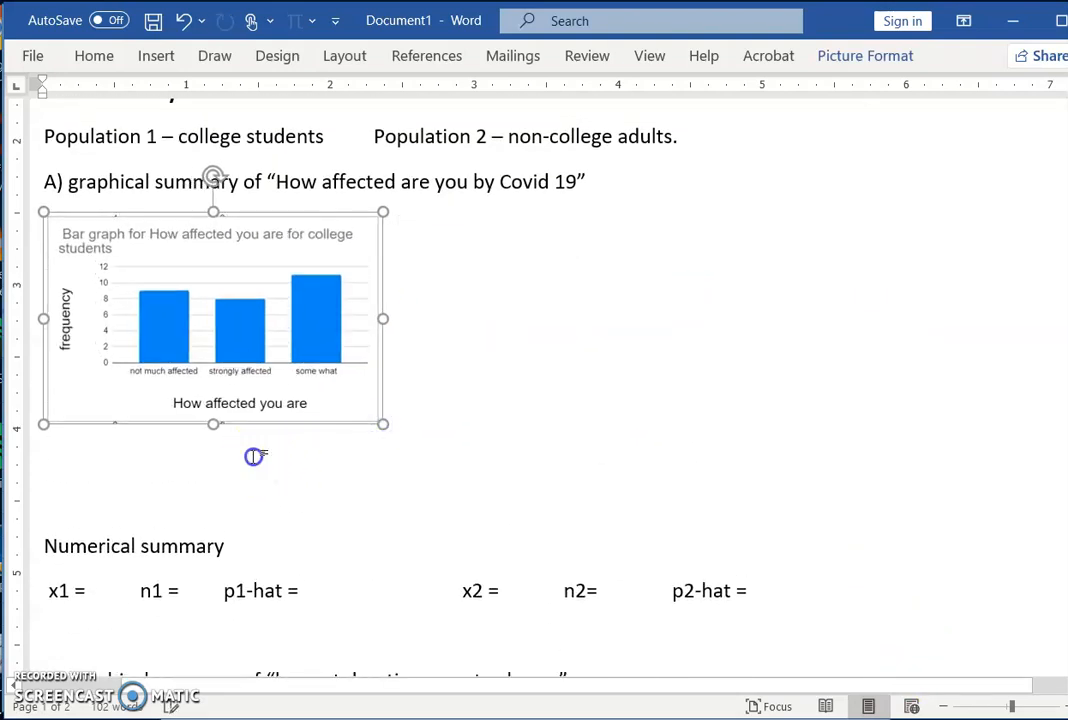
Delete the blank lines between the pasted bar graph and the first "Numerical summary" heading
left_click(255, 454)
key("Delete")
key("Delete")
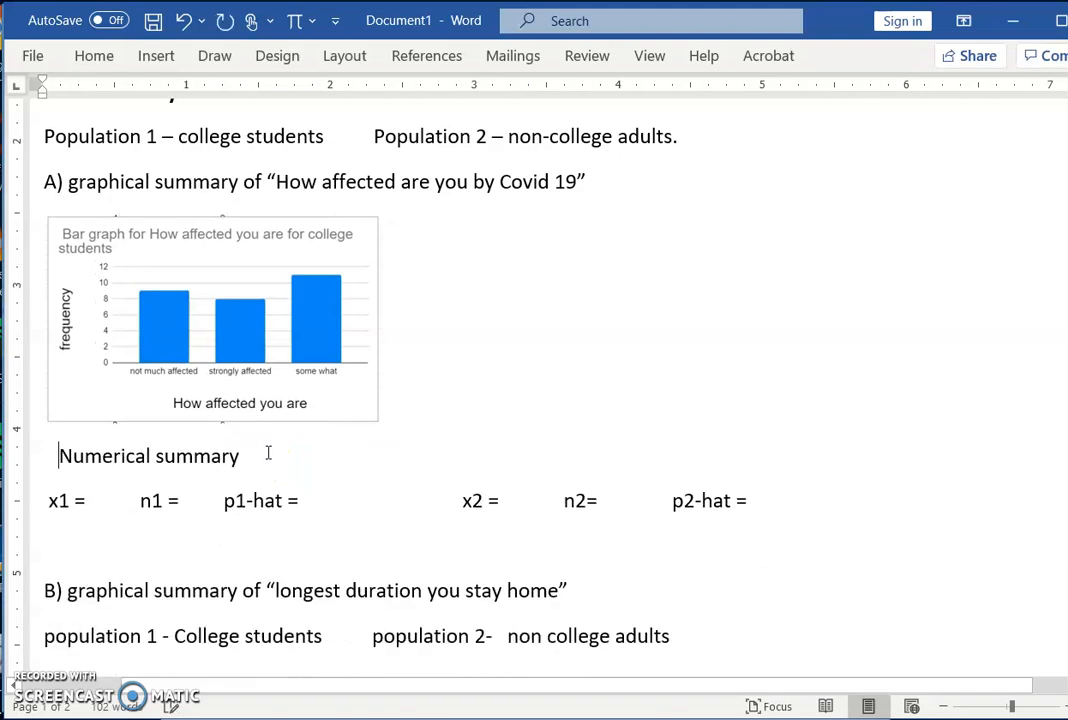
Delete the pasted bar graph picture from the Word report
key("alt+Tab")
key("alt+Tab")
left_click(331, 298)
key("Delete")
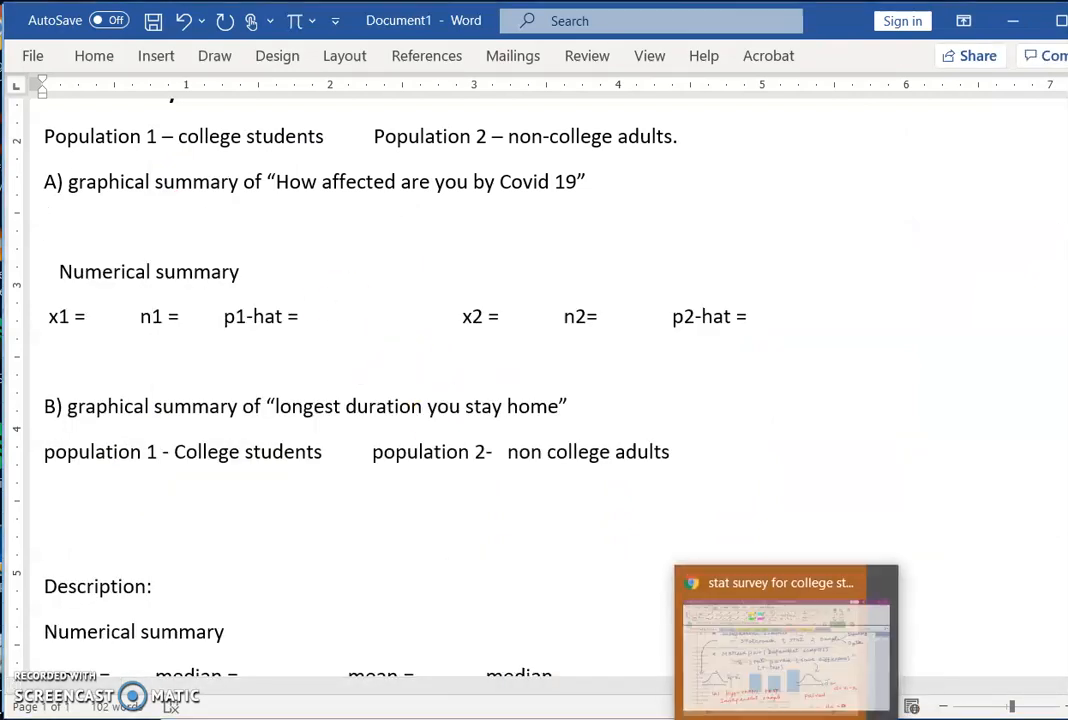
Switch to the college students responses in Google Sheets, turn on data labels for the bar graph's series, and close the chart editor
left_click(786, 640)
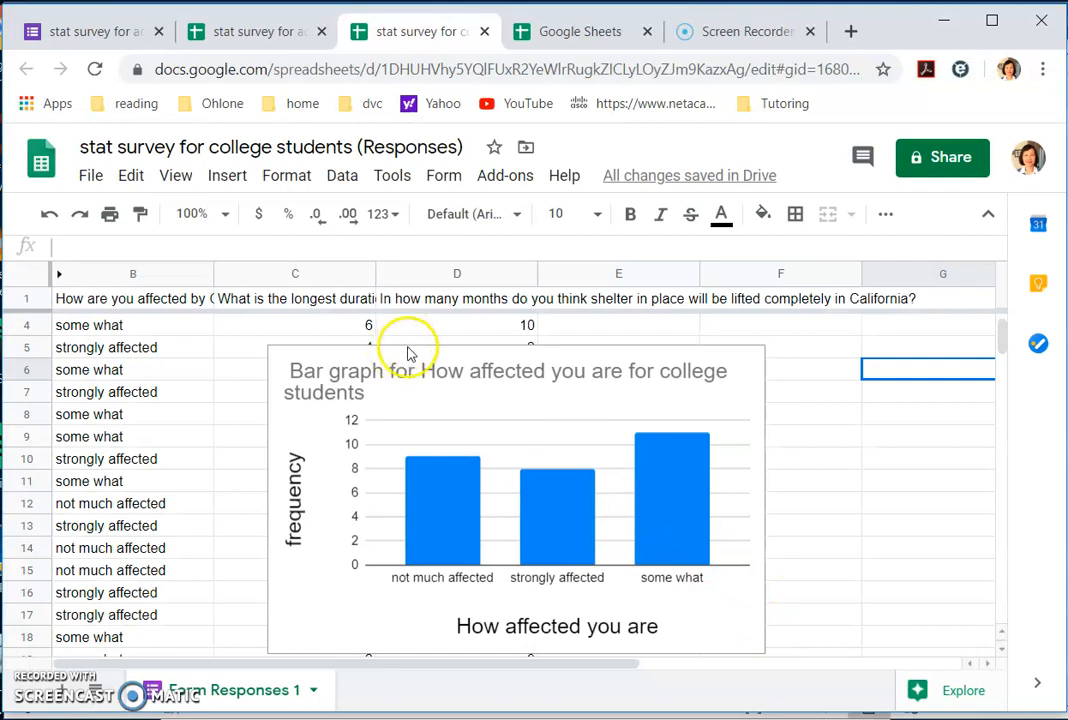
left_click(747, 370)
left_click(749, 362)
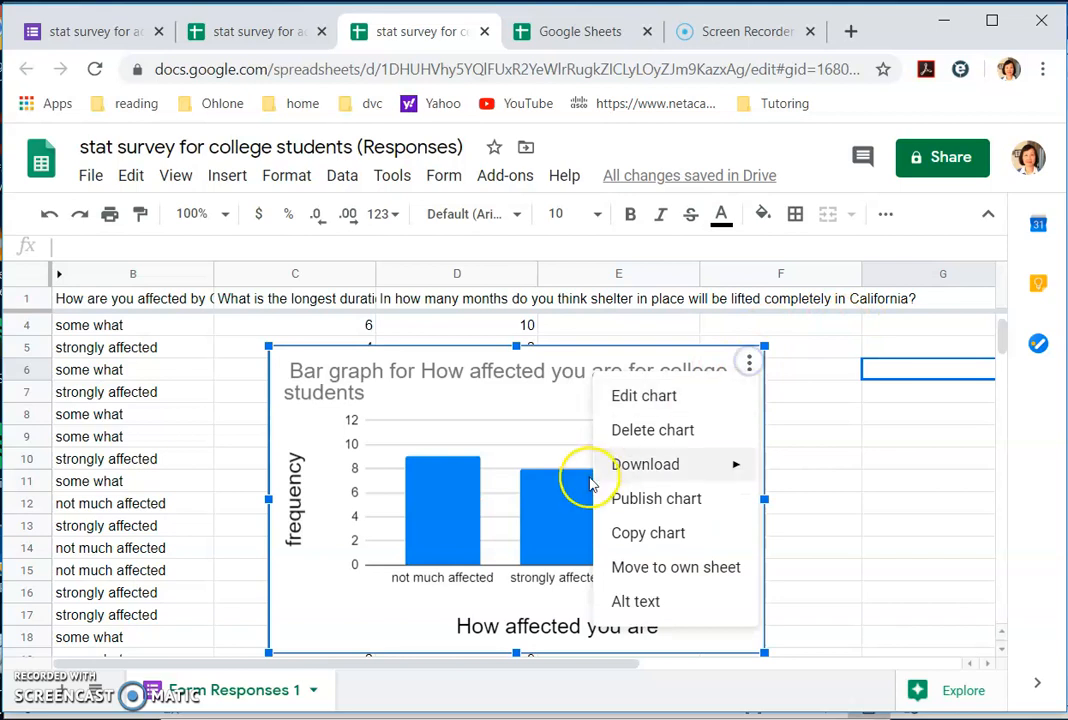
left_click(675, 393)
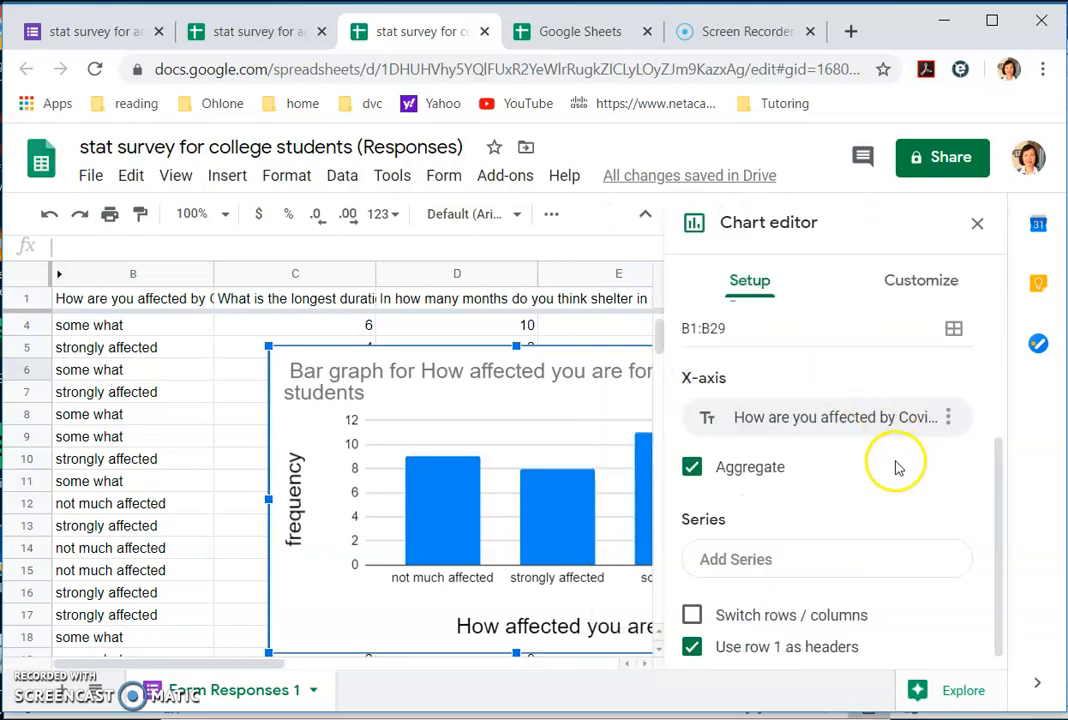
scroll(896, 468, "down", 1)
left_click(942, 286)
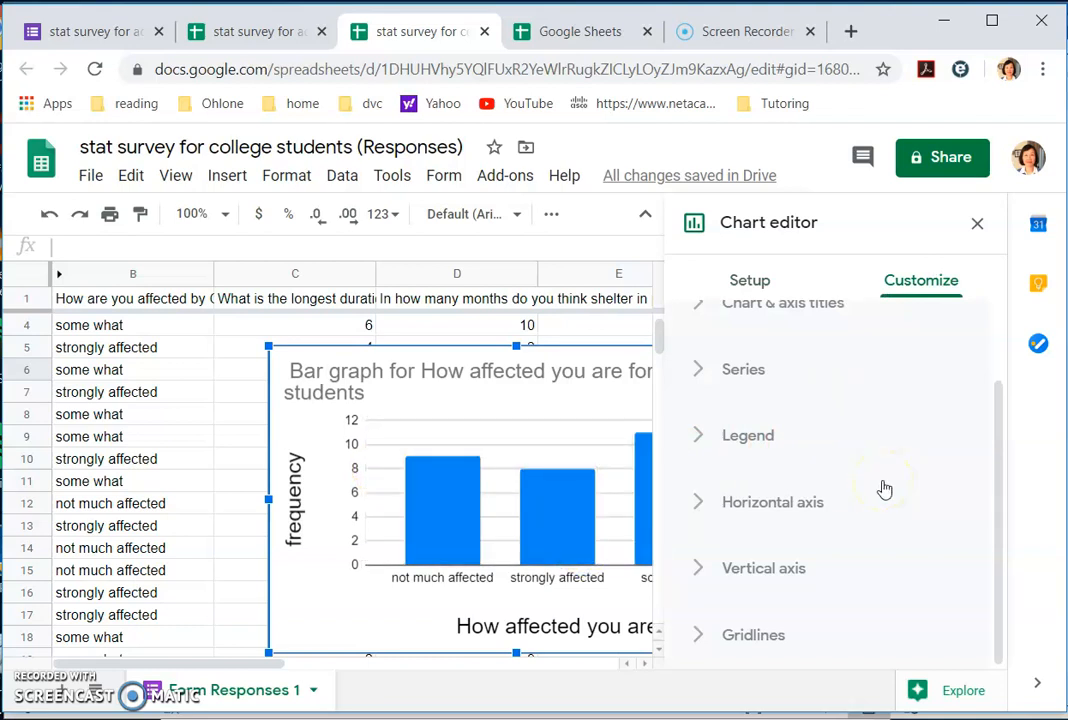
left_click(705, 375)
scroll(810, 470, "down", 3)
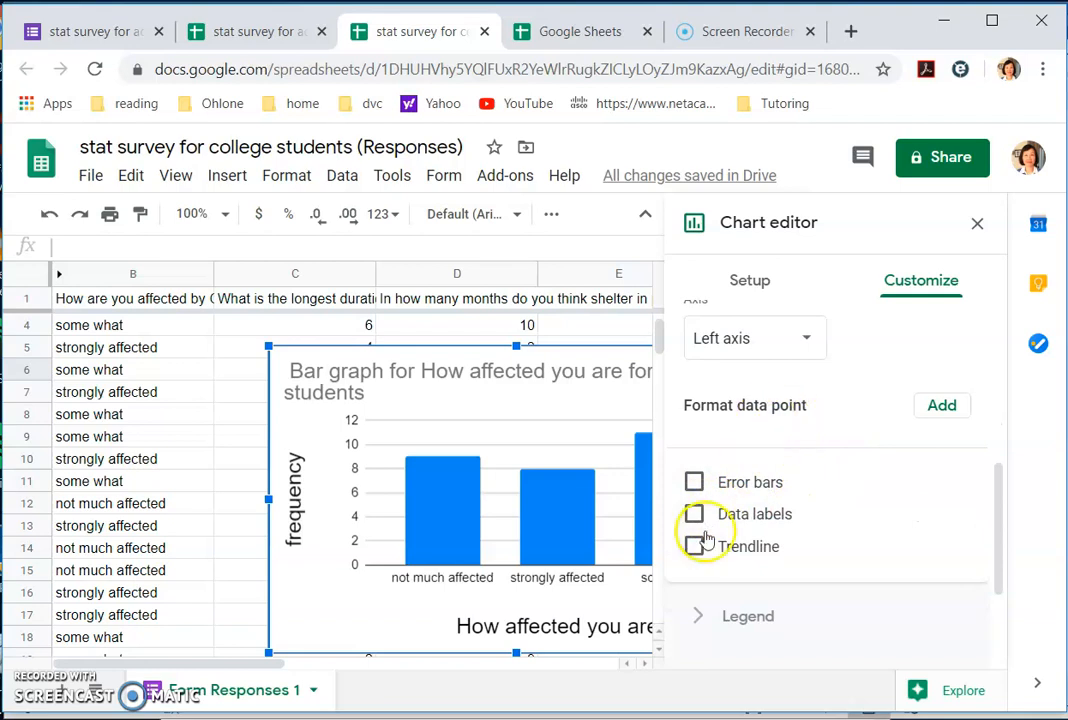
left_click(695, 516)
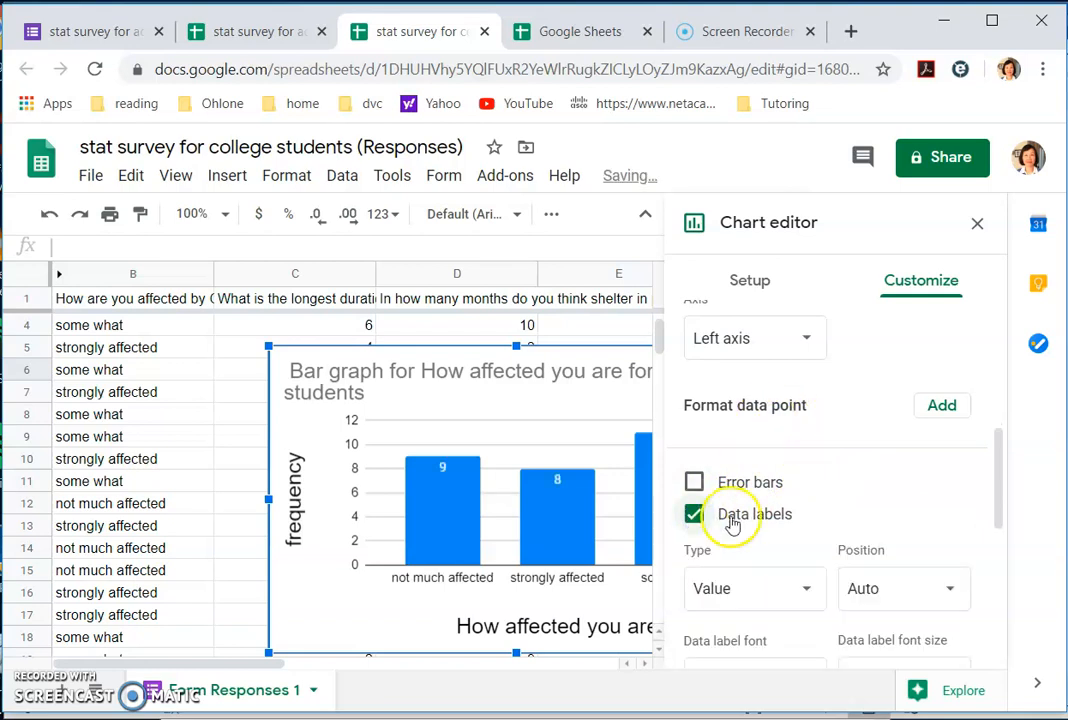
left_click(977, 223)
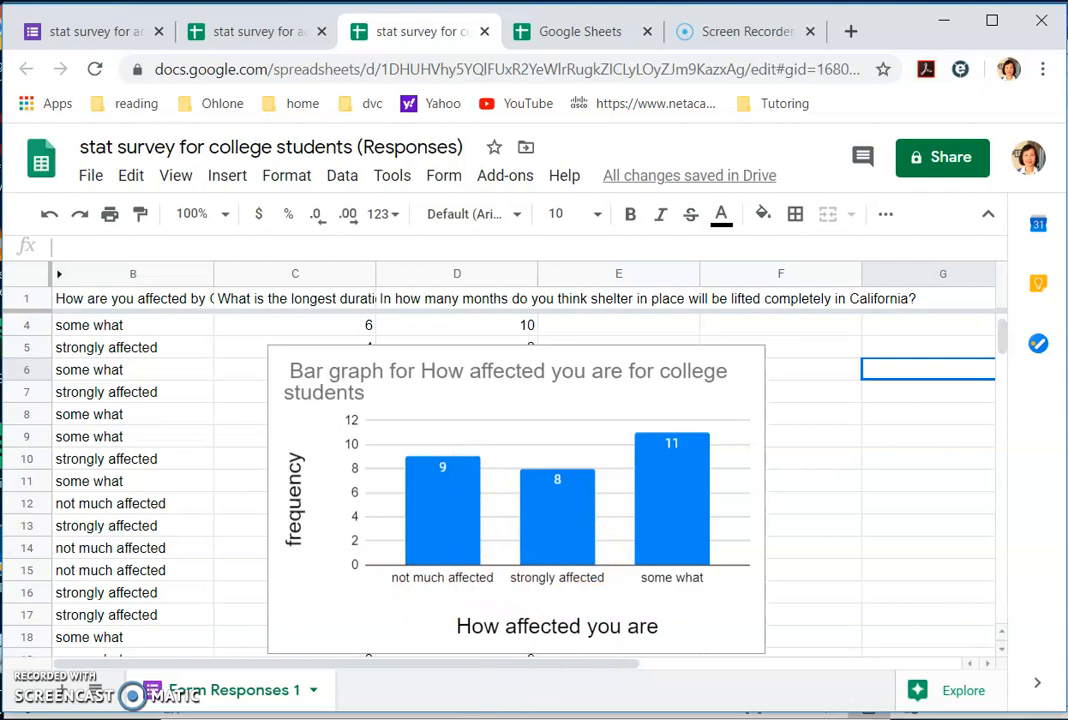
Capture a new Snipping Tool snip of the bar graph with its data labels and copy it
key("alt+Tab")
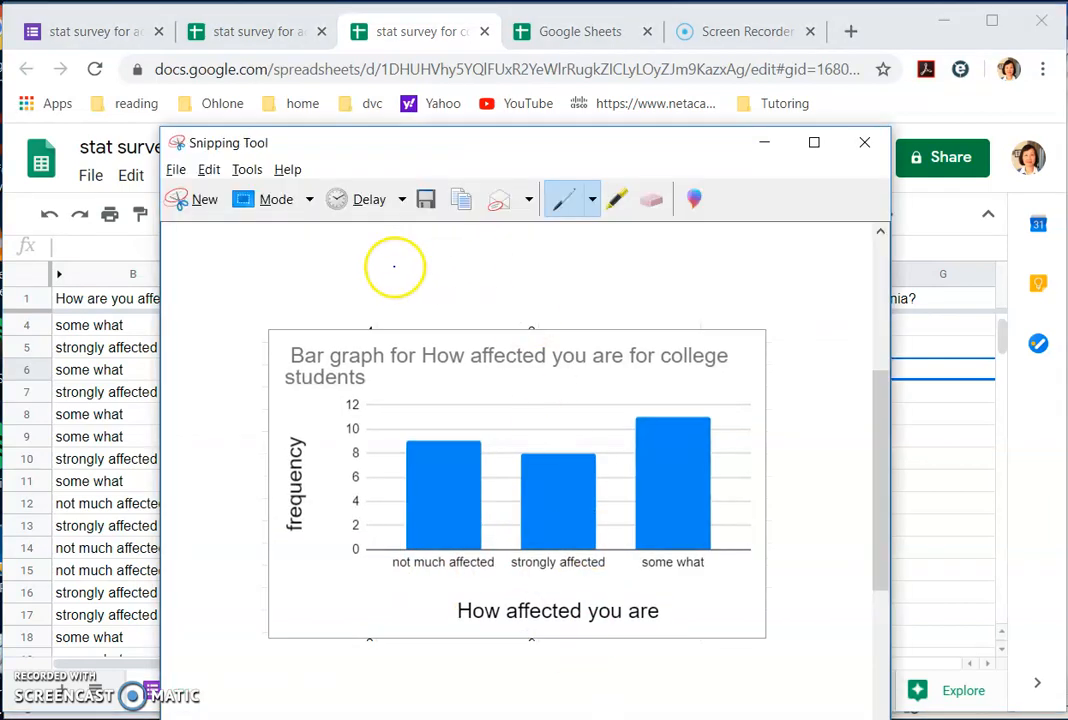
left_click(199, 200)
mouse_move(267, 341)
left_mouse_down()
mouse_move(715, 640)
mouse_move(768, 658)
left_mouse_up()
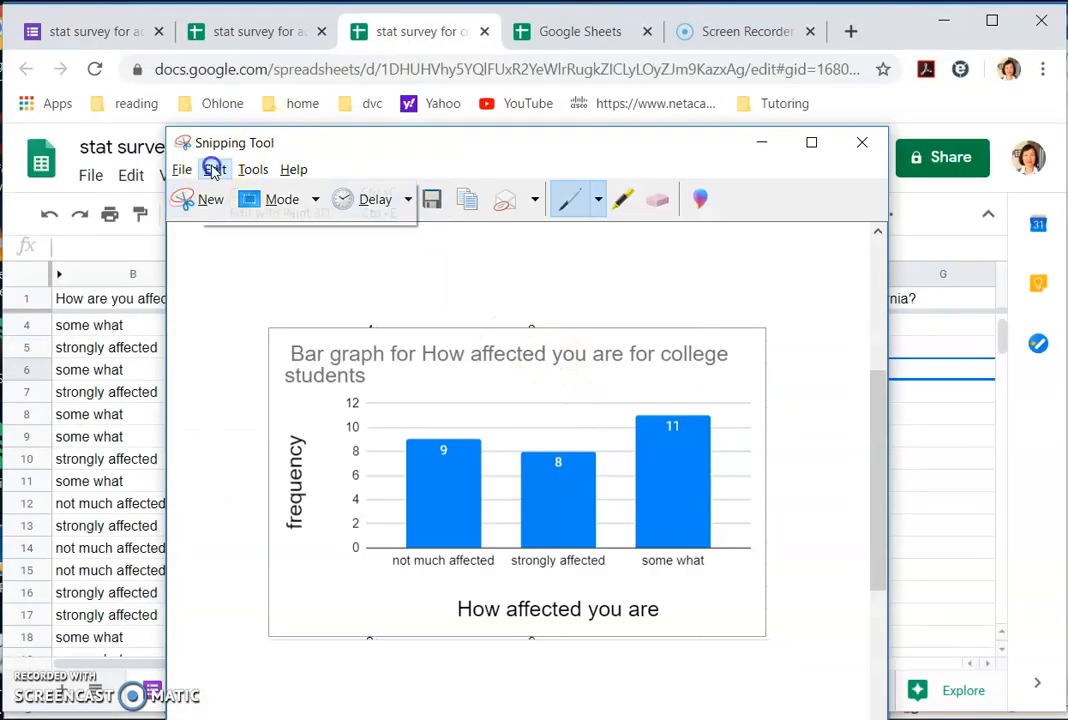
left_click(252, 170)
left_click(240, 190)
mouse_move(218, 176)
left_click(238, 197)
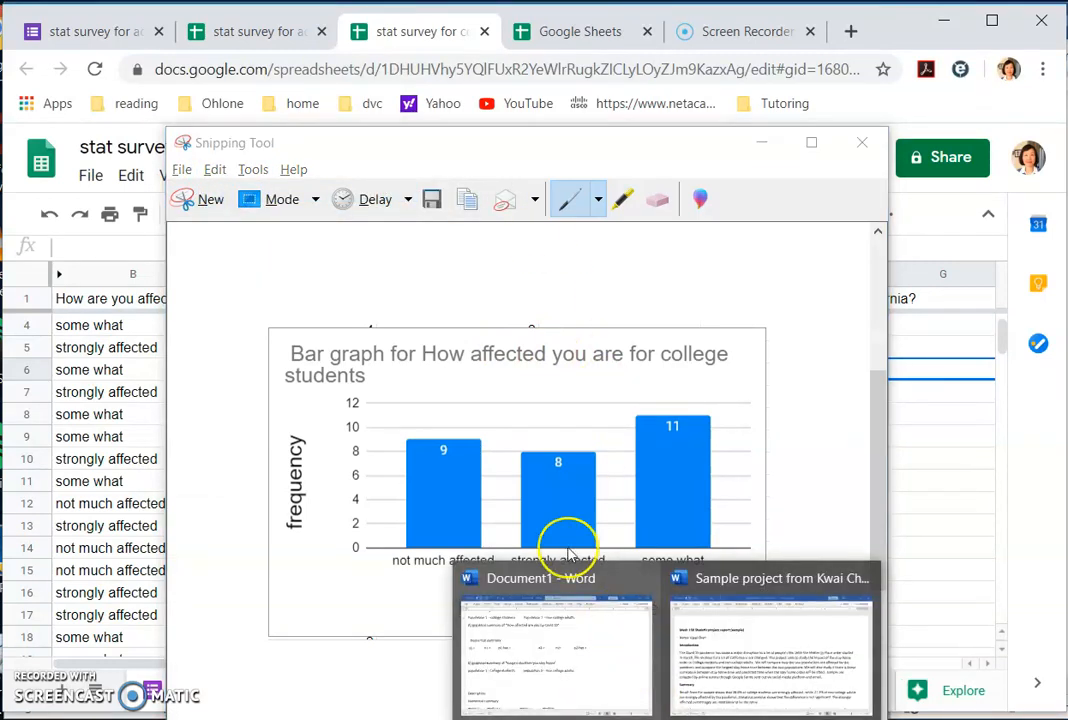
Switch to Document1 in Word, paste the labelled graph below the "How affected are you by Covid 19" line, and shrink it to about 2.5 inches wide
left_click(543, 608)
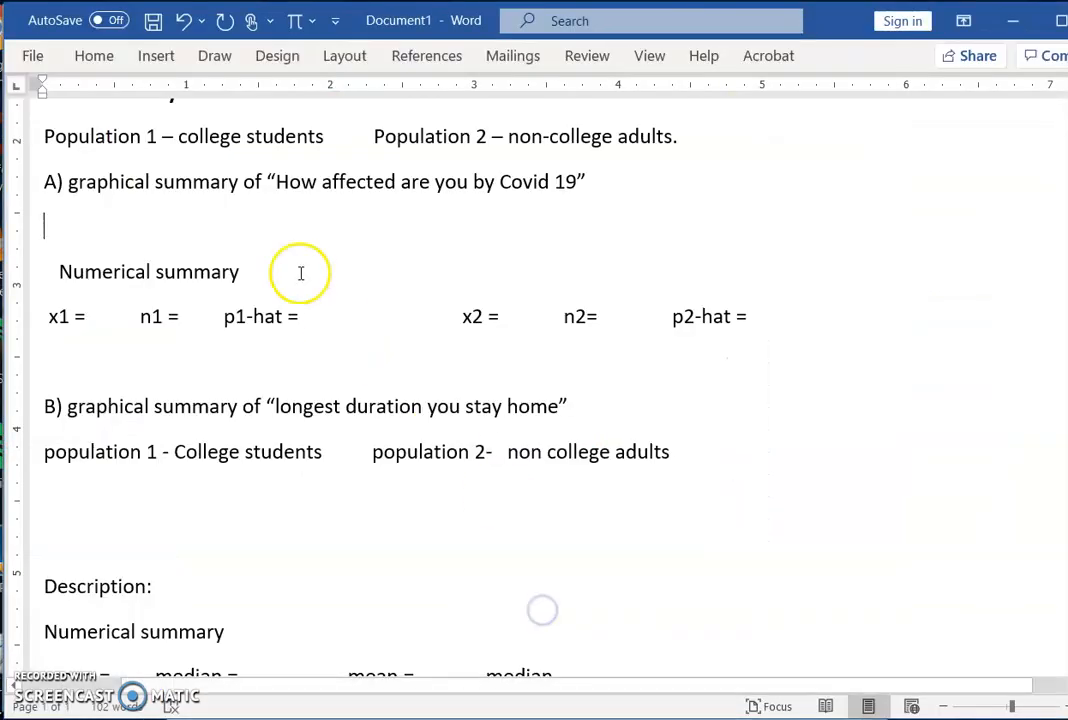
right_click(143, 212)
left_click(200, 328)
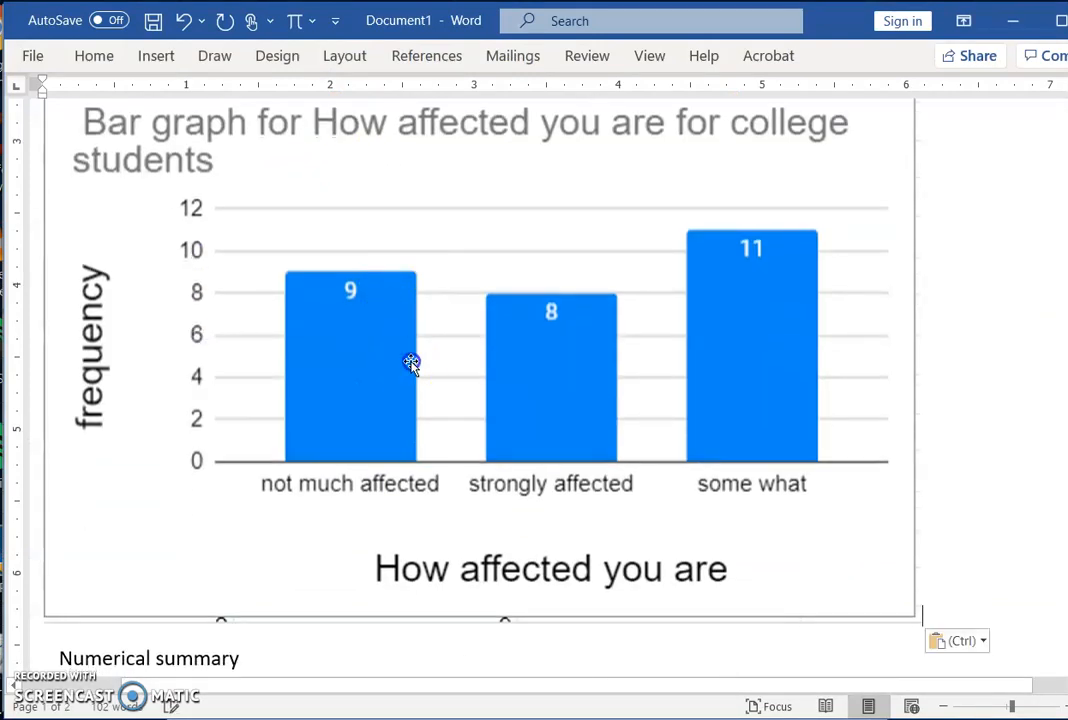
left_click(412, 362)
left_click_drag(920, 622, 360, 299)
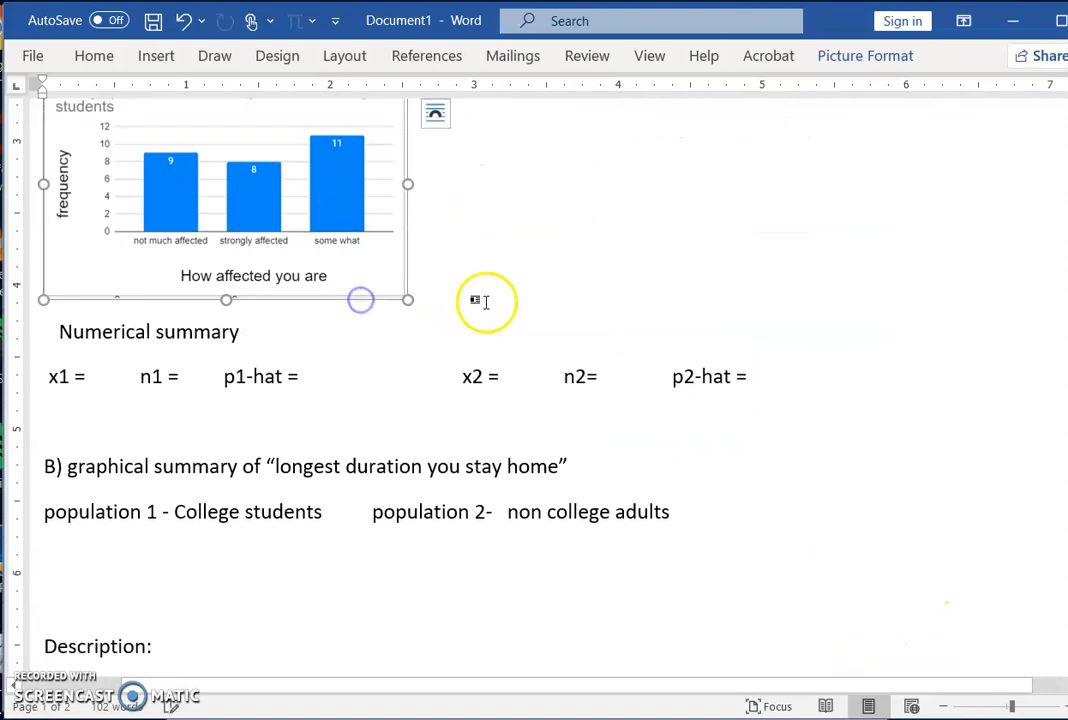
left_click(452, 278)
scroll(488, 256, "up", 3)
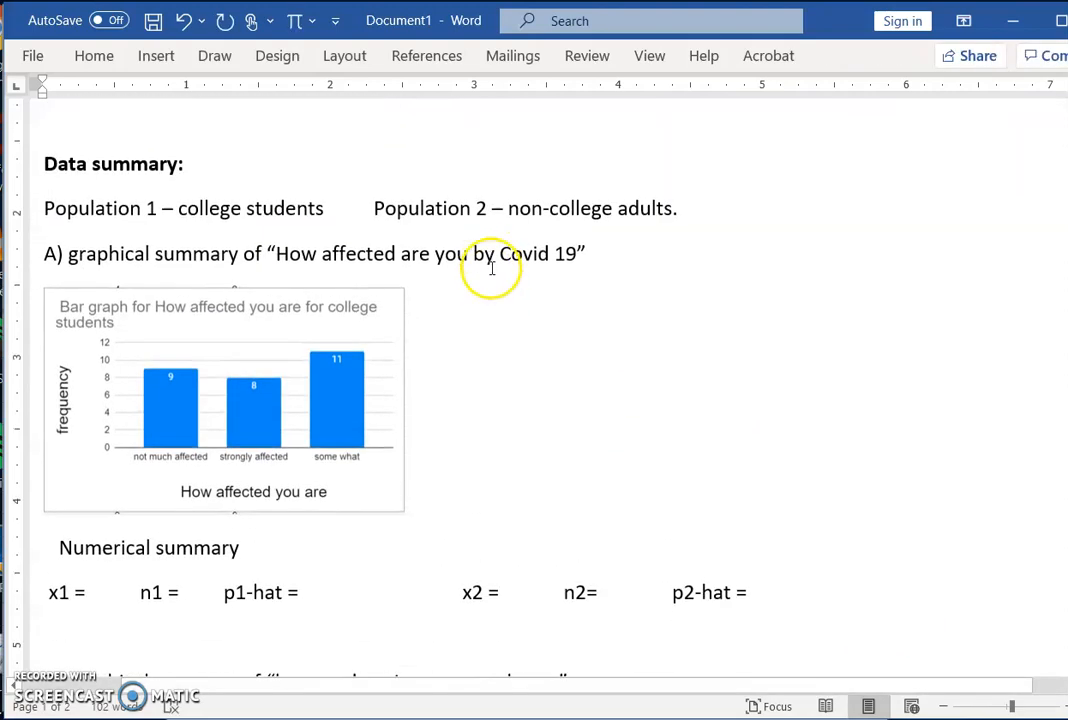
Add space before "Population 2 – non-college adults" in the report and return to the college students responses in Google Sheets
left_click(368, 207)
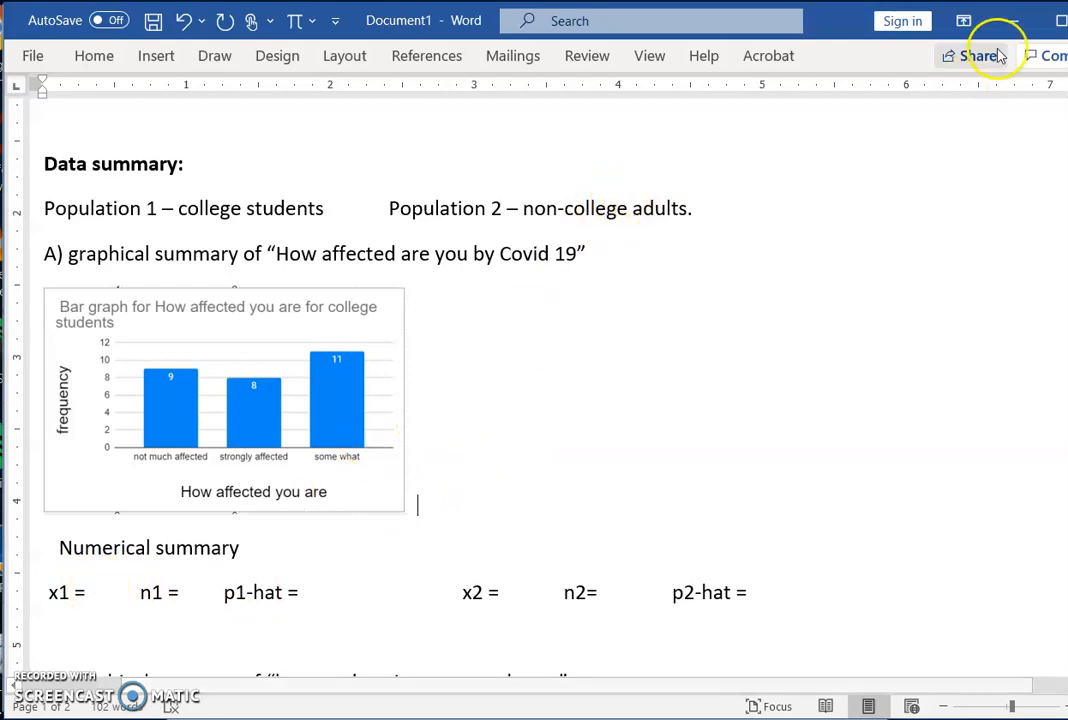
left_click(1013, 21)
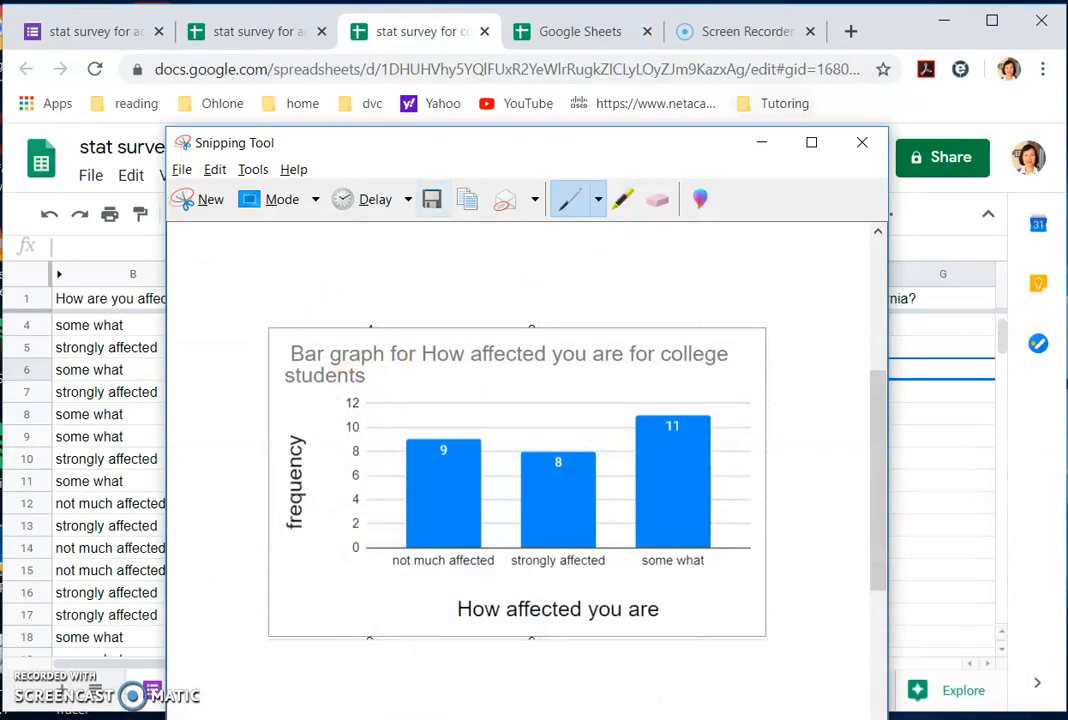
left_click(761, 142)
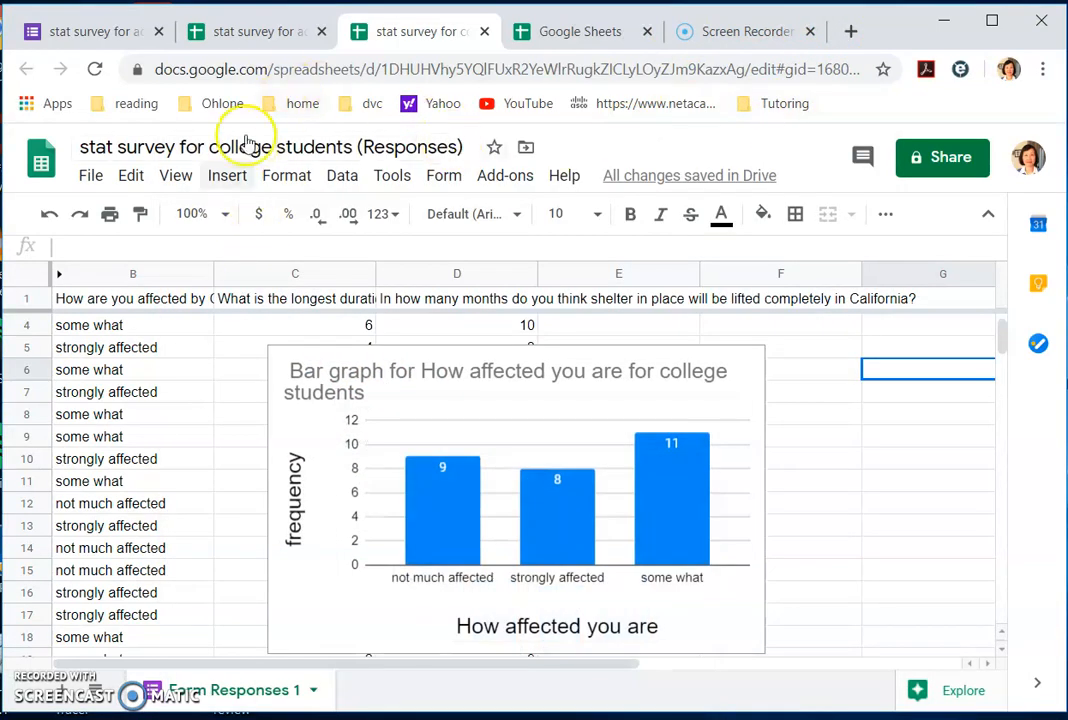
Switch to the non-college adults survey in Google Forms and leave the response destination page for the responses summary
left_click(115, 32)
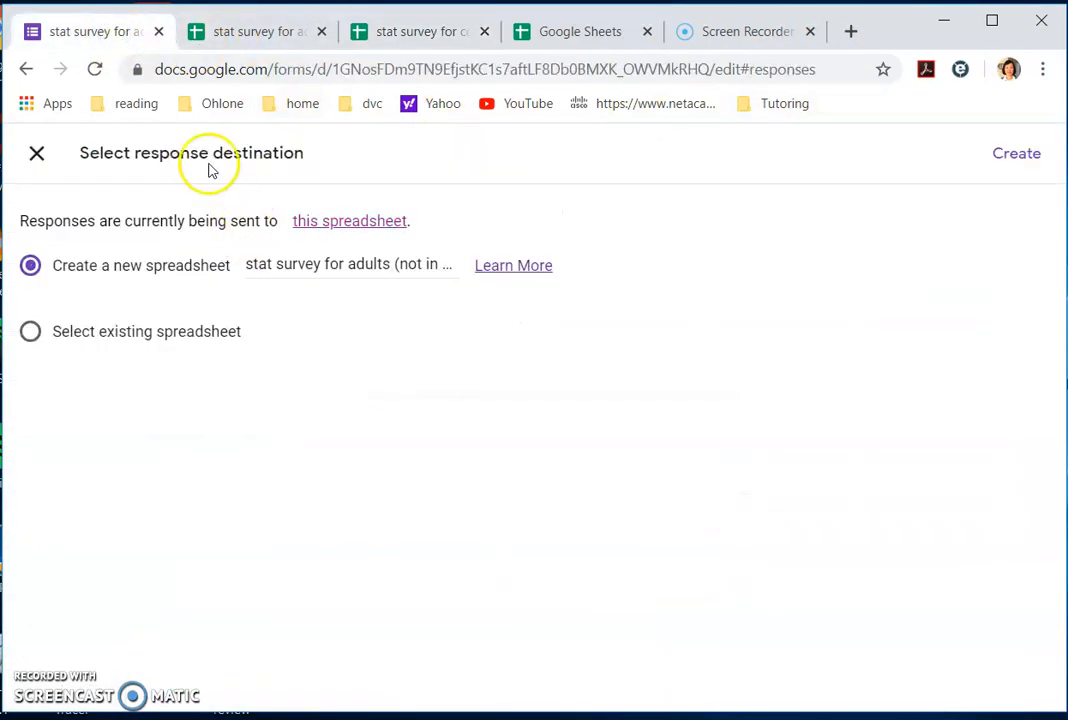
left_click(36, 153)
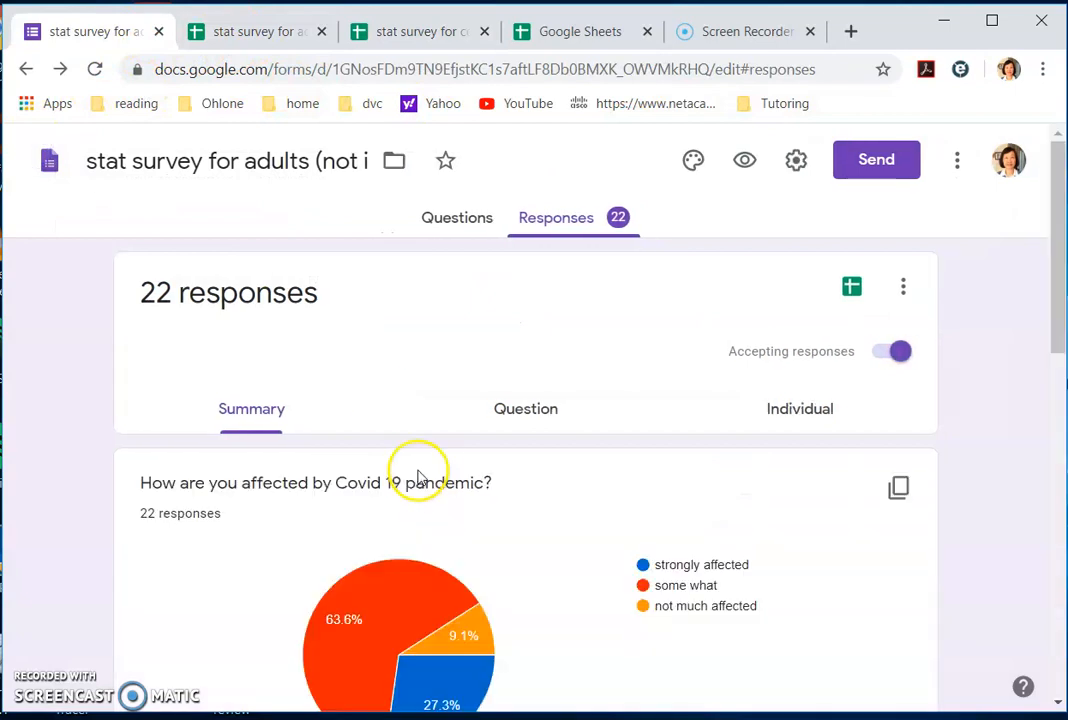
scroll(505, 540, "down", 2)
scroll(500, 536, "up", 2)
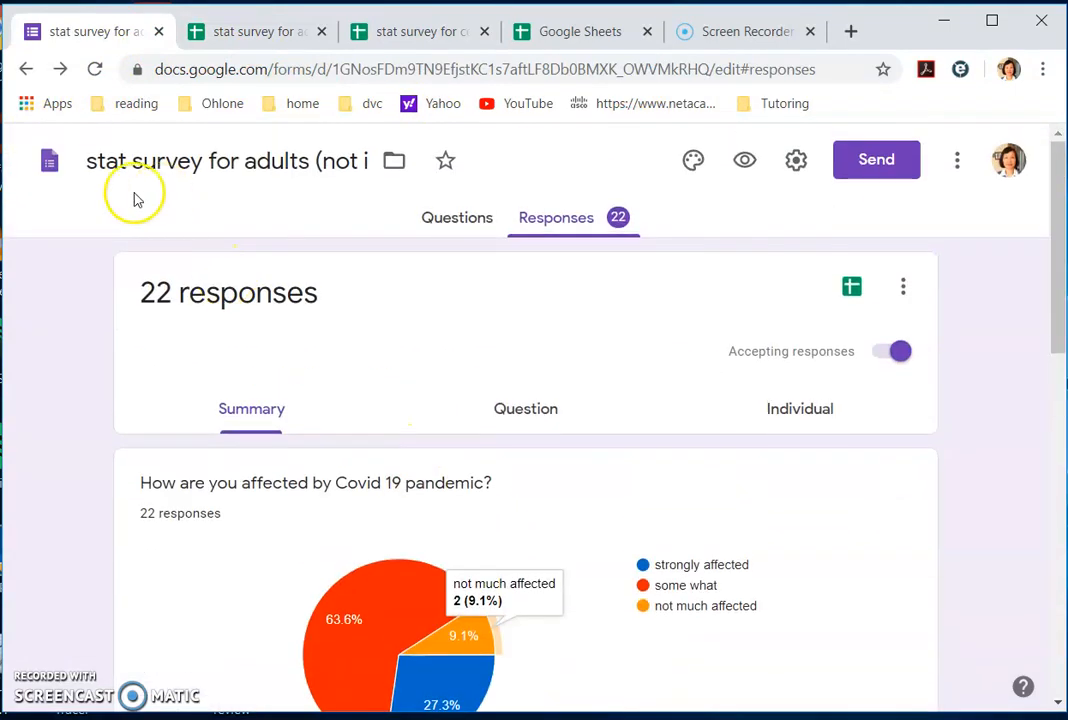
Return to the Google Forms home page, reopen the "stat survey for adults (not in college)" form, and show its responses
left_click(52, 166)
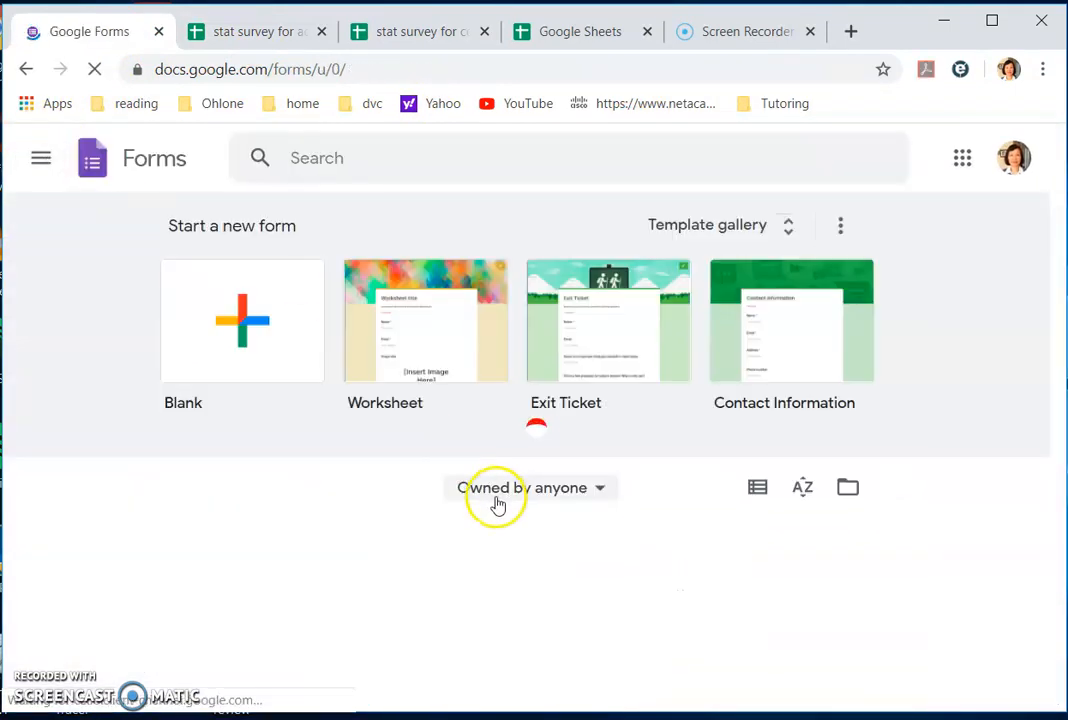
scroll(539, 566, "down", 2)
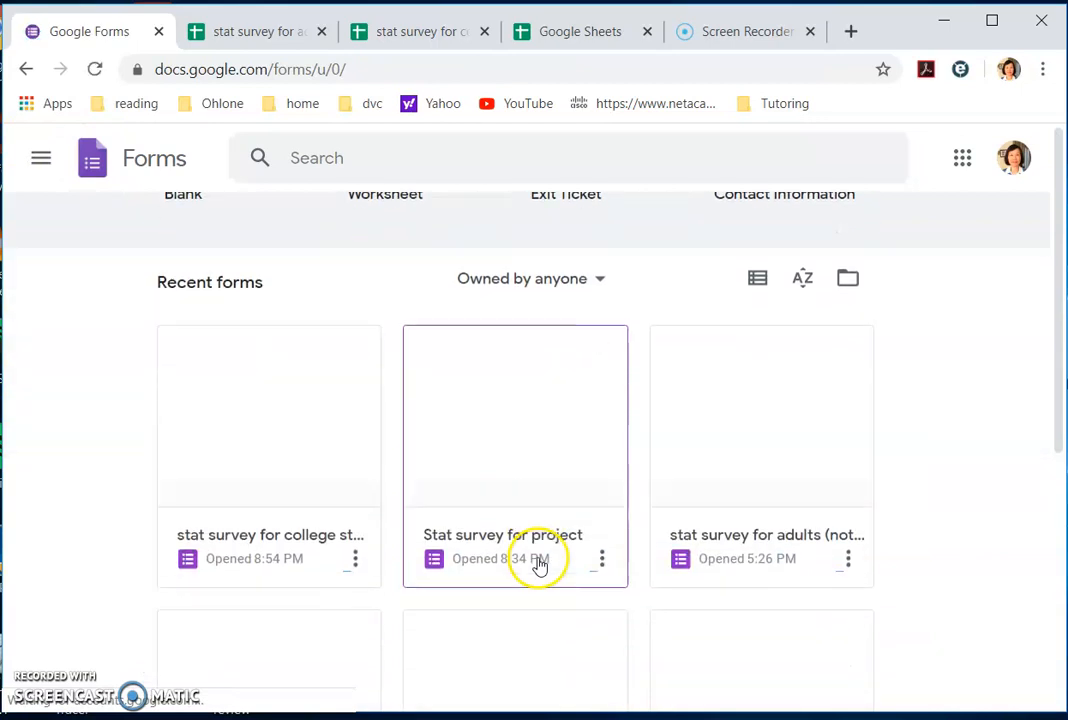
left_click(780, 469)
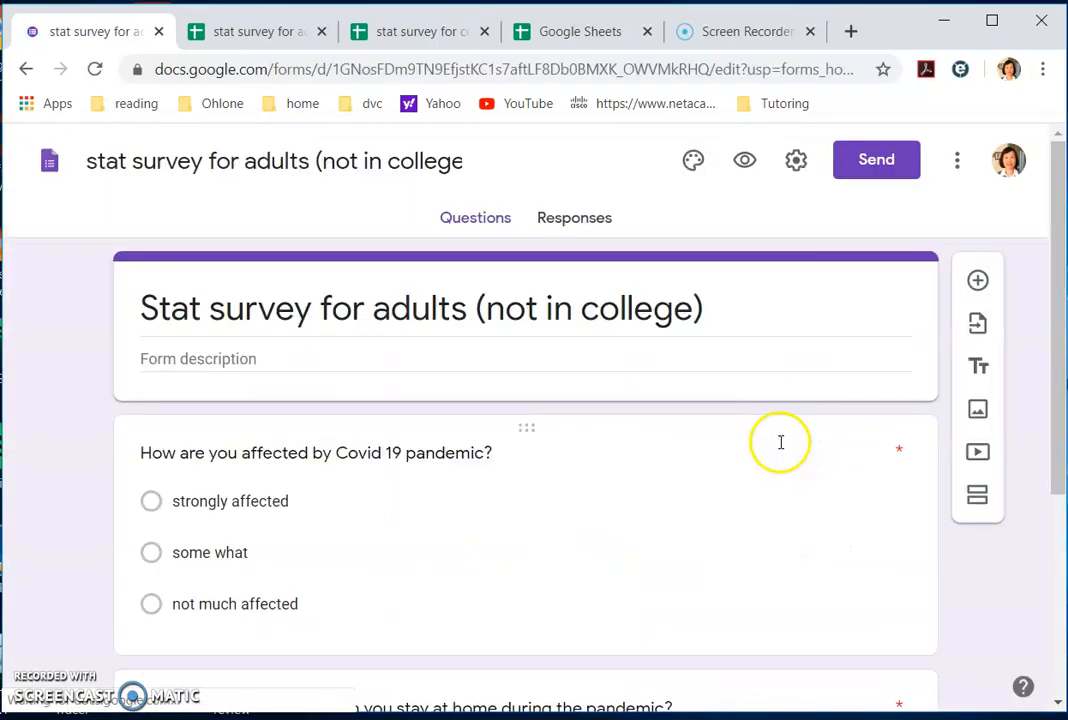
left_click(556, 220)
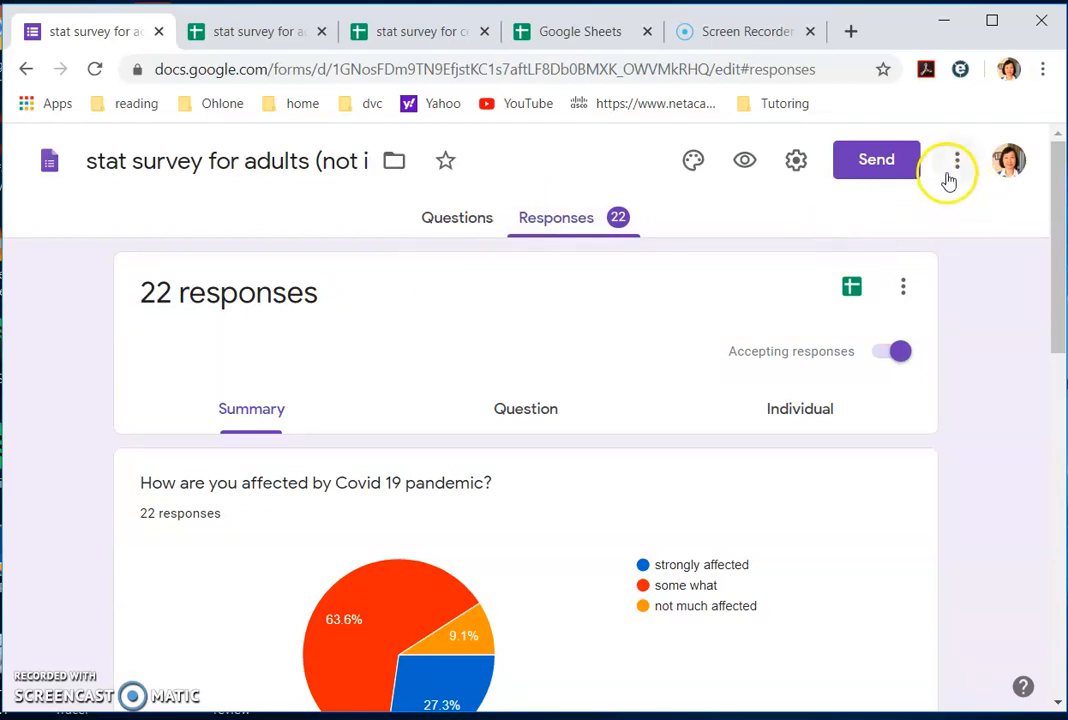
Bring up the adults form's response destination settings and open the spreadsheet currently receiving the responses
left_click(903, 287)
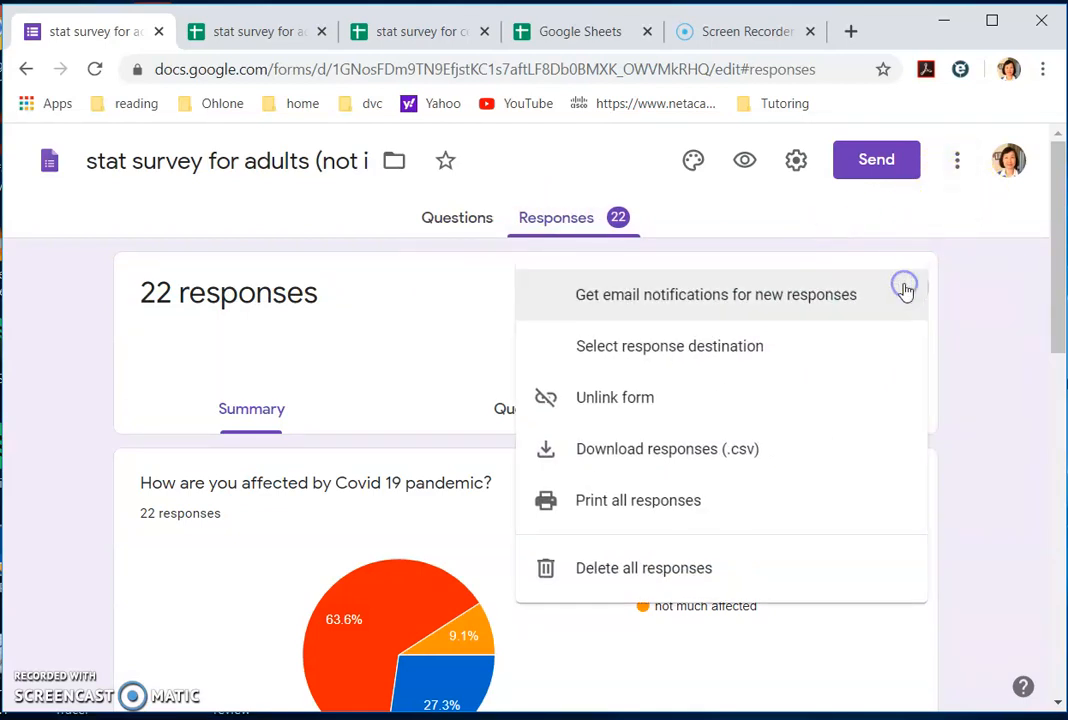
left_click(721, 349)
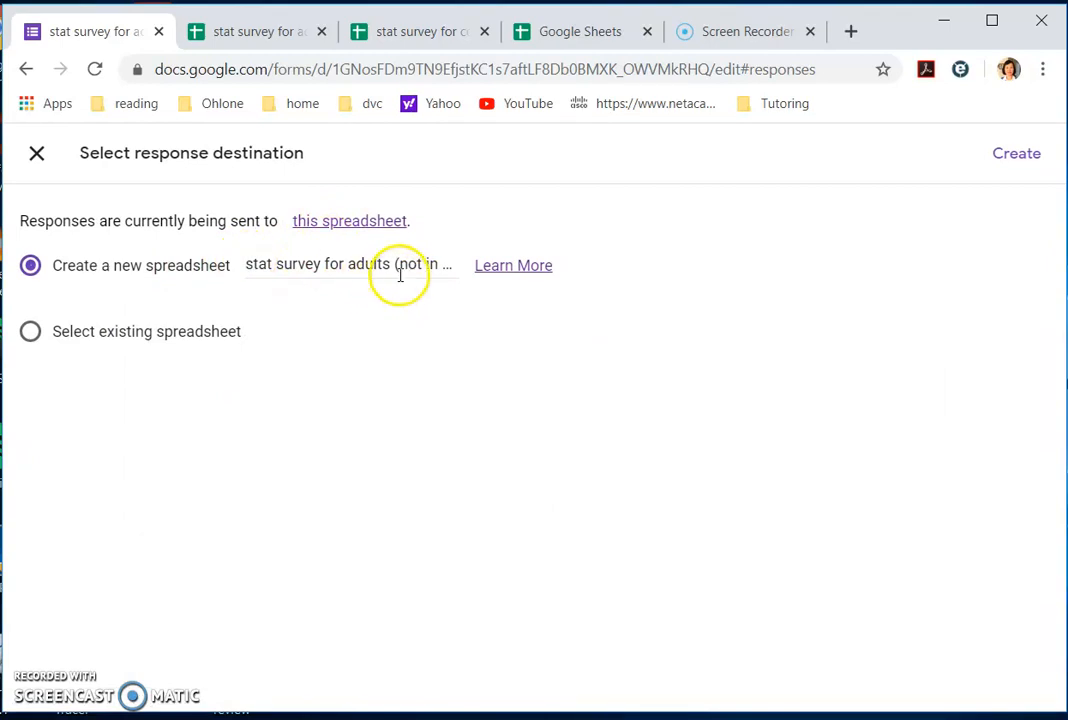
left_click(1013, 152)
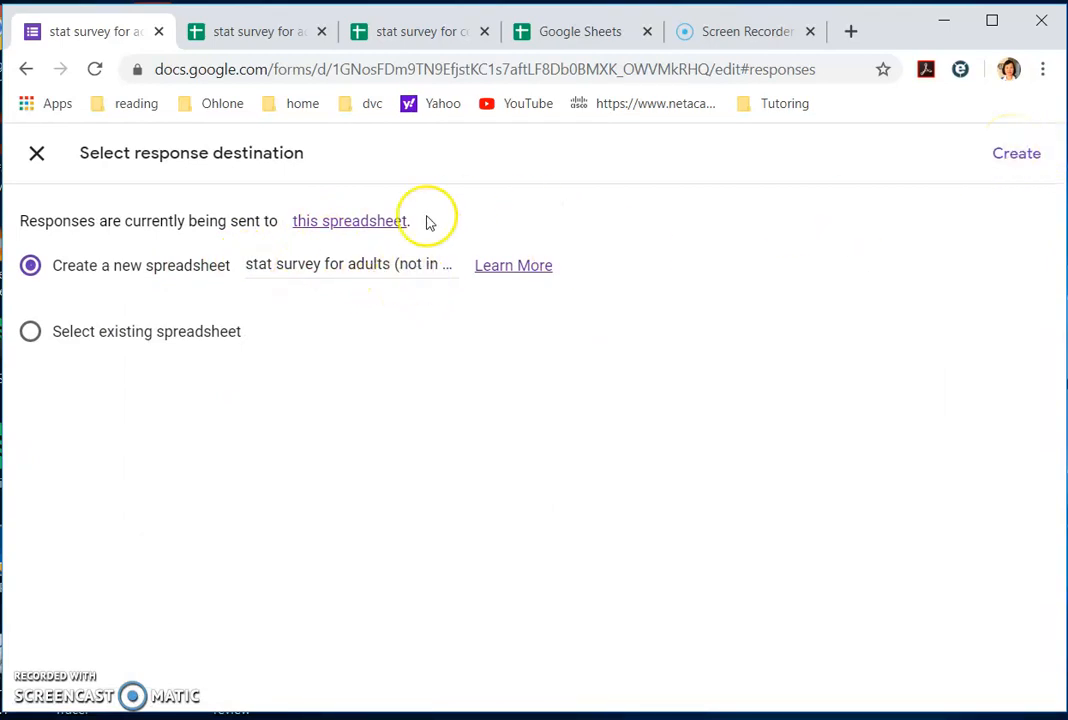
left_click(367, 222)
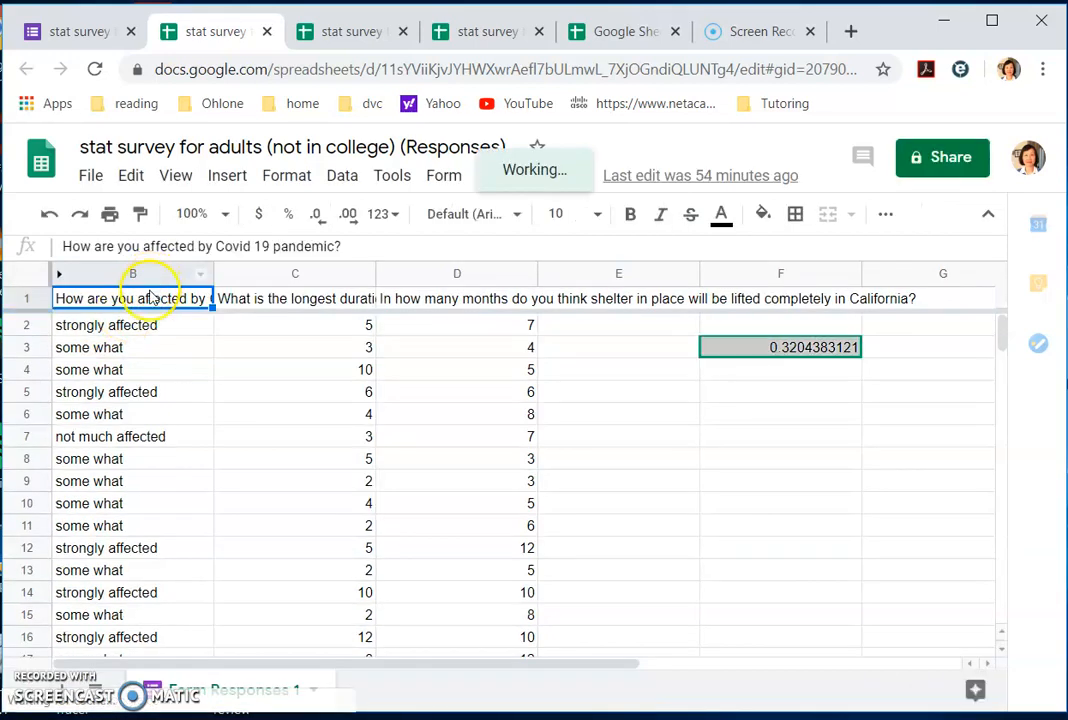
Replace the Covid 19 question header in cell B1 with "how affected you are"
left_click_drag(147, 298, 168, 533)
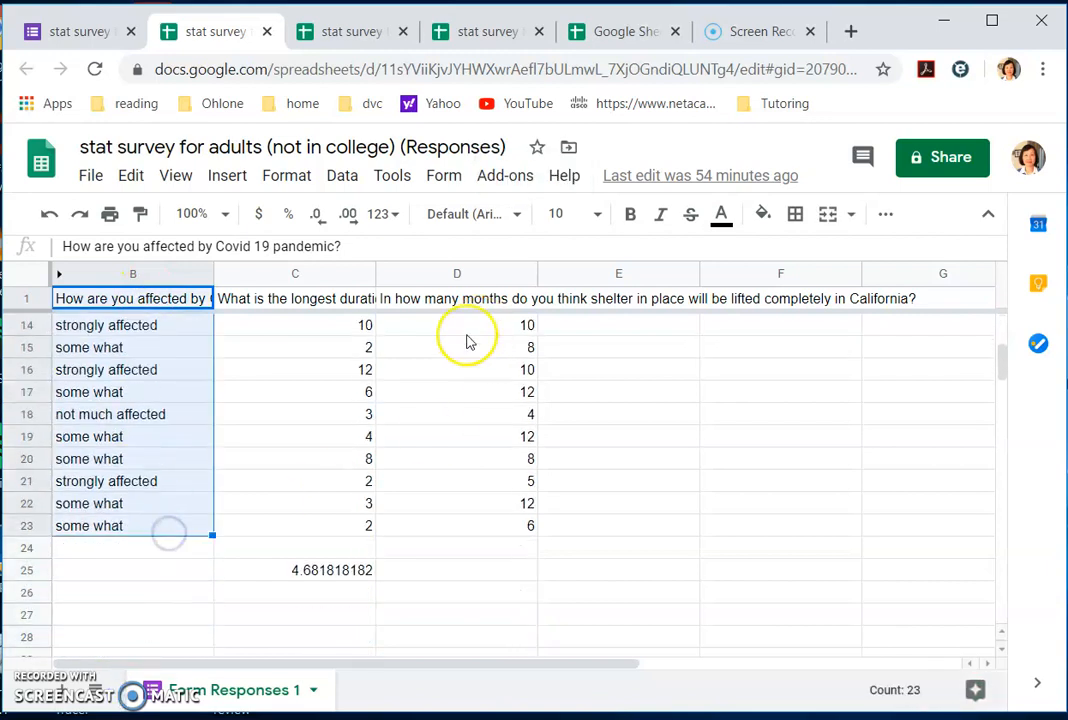
scroll(436, 365, "up", 4)
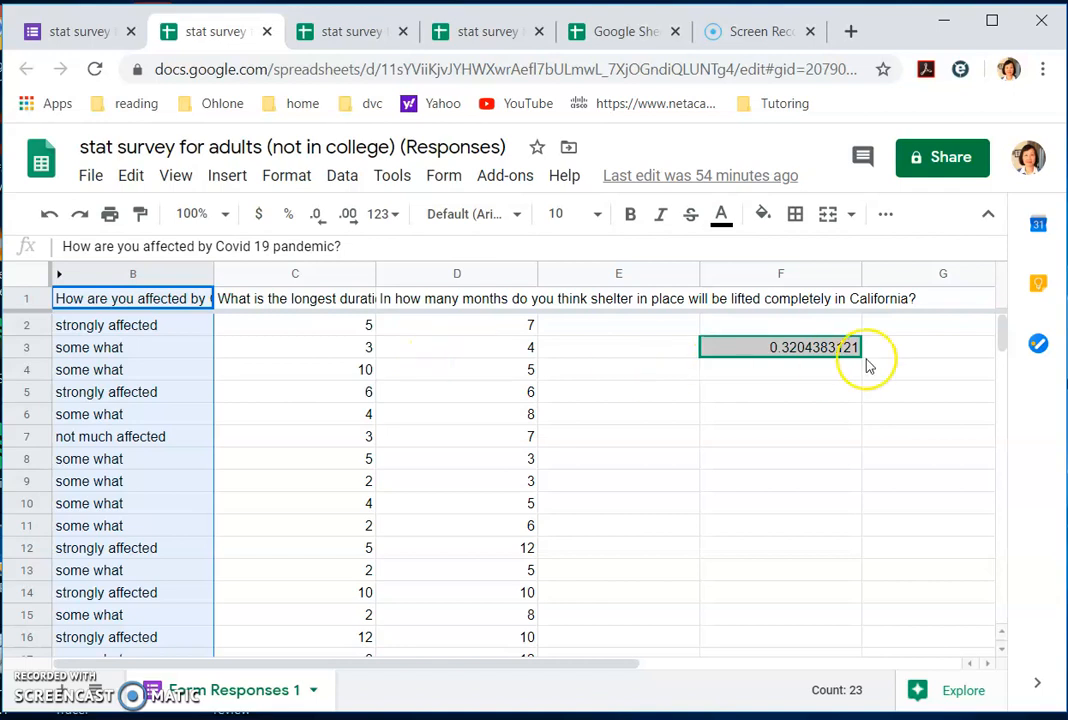
key("BackSpace")
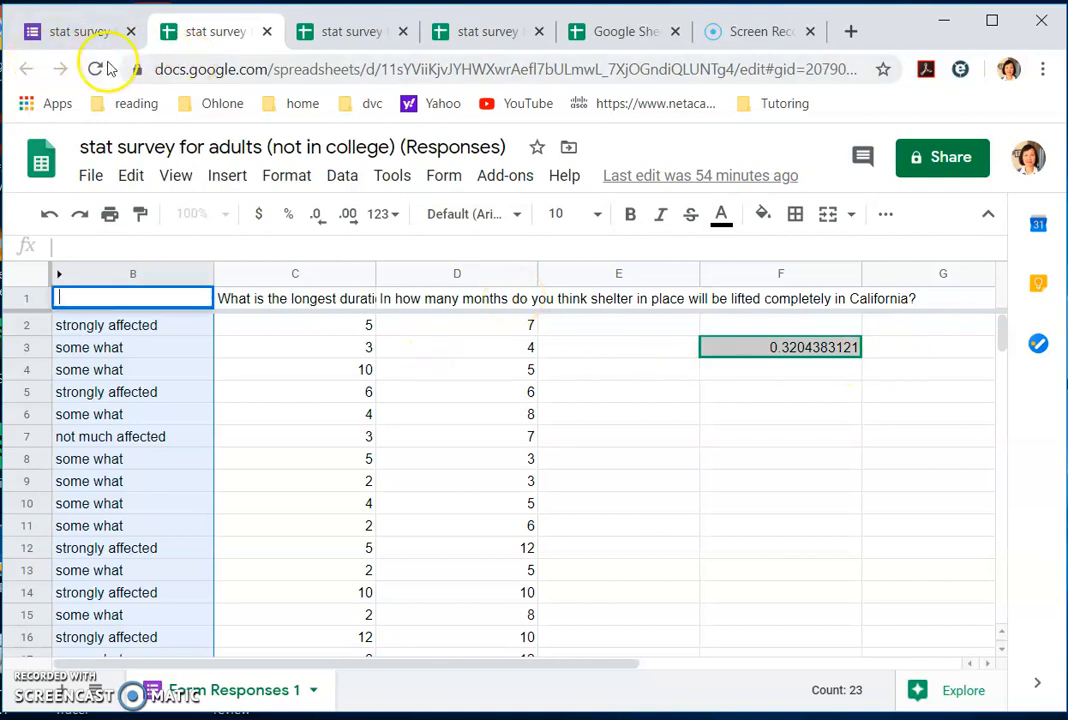
left_click(50, 214)
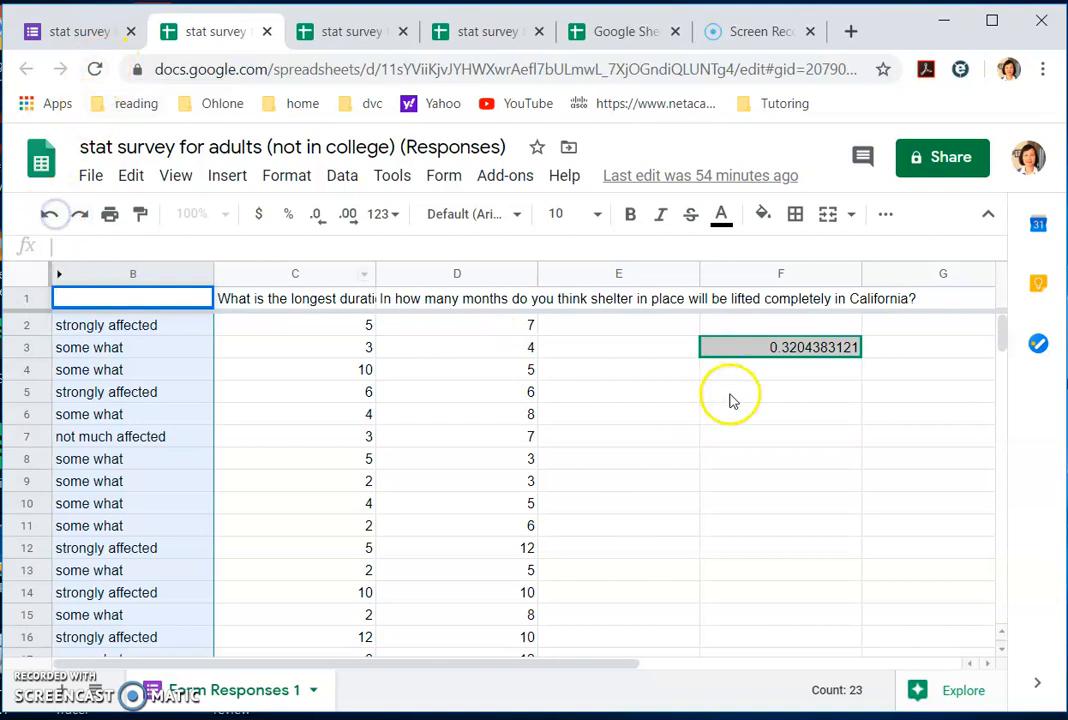
left_click(675, 434)
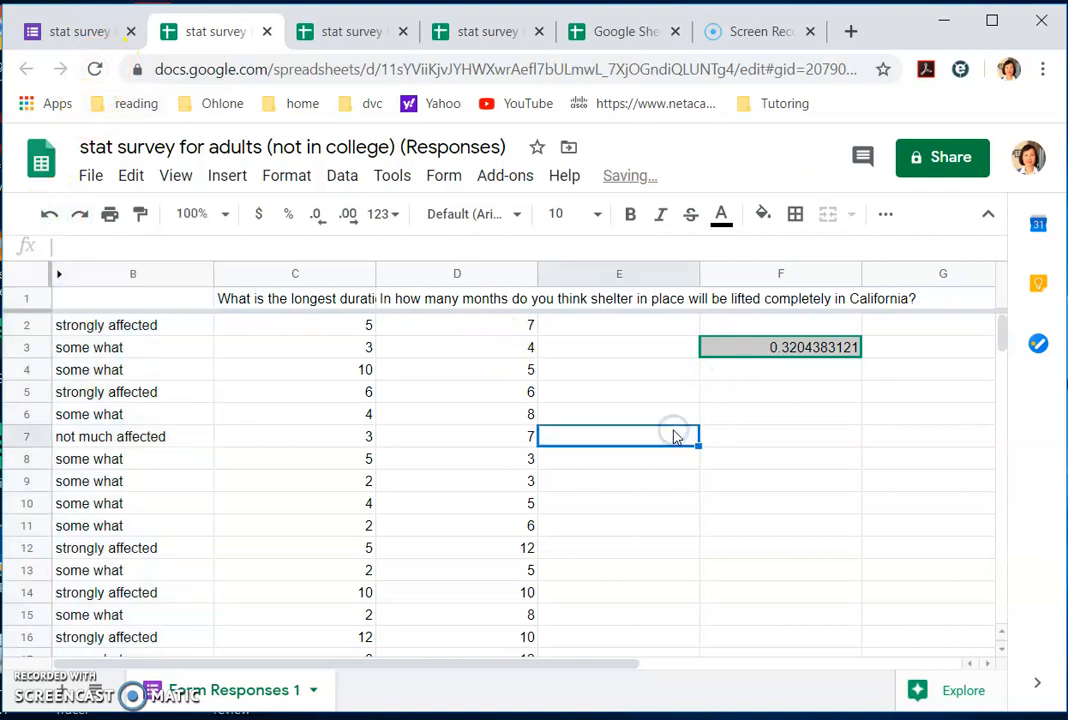
left_click(190, 304)
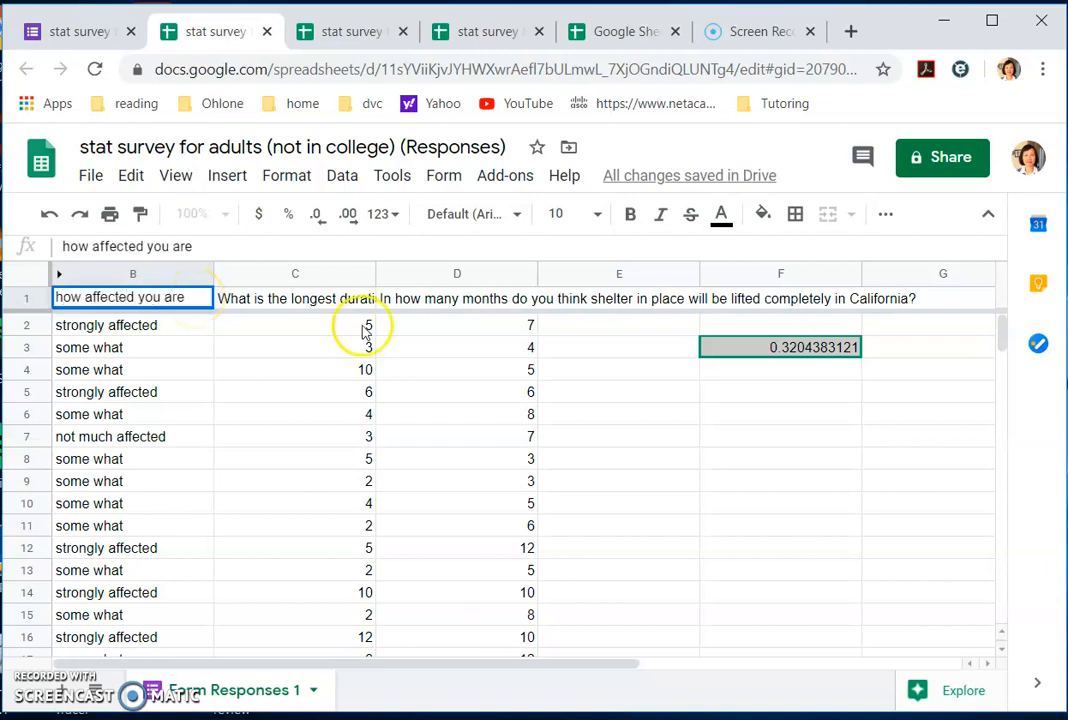
Clear the correlation formula from F3 and try to clear the average in C25
left_click(760, 350)
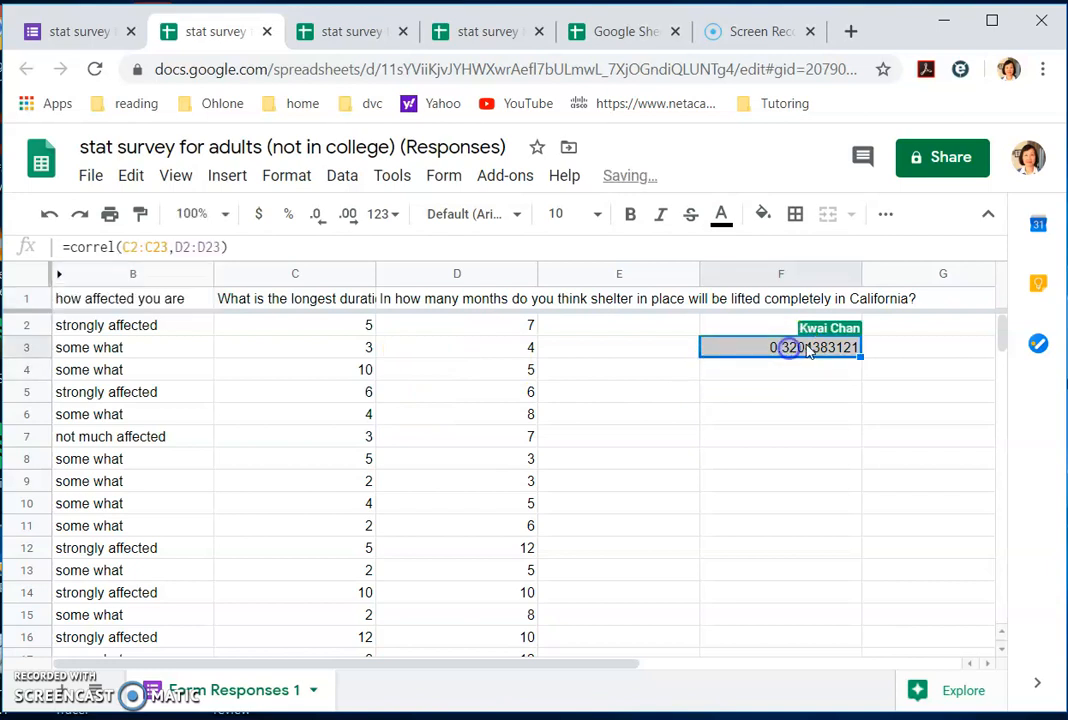
key("Delete")
scroll(700, 455, "down", 5)
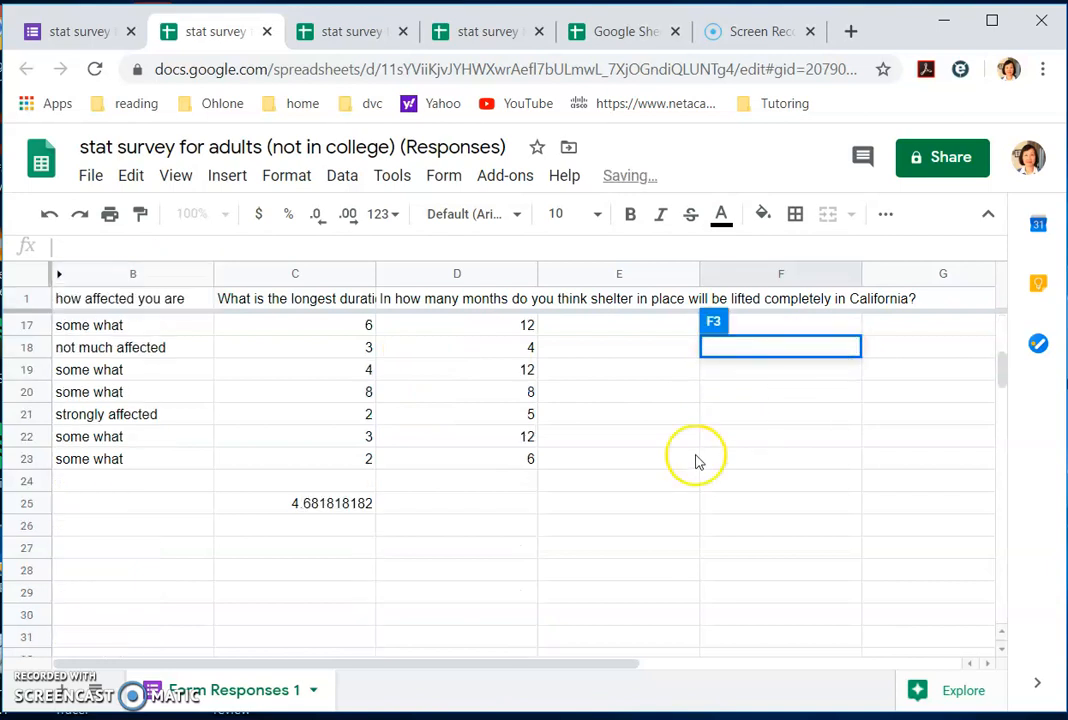
left_click(346, 503)
key("BackSpace")
scroll(480, 490, "up", 5)
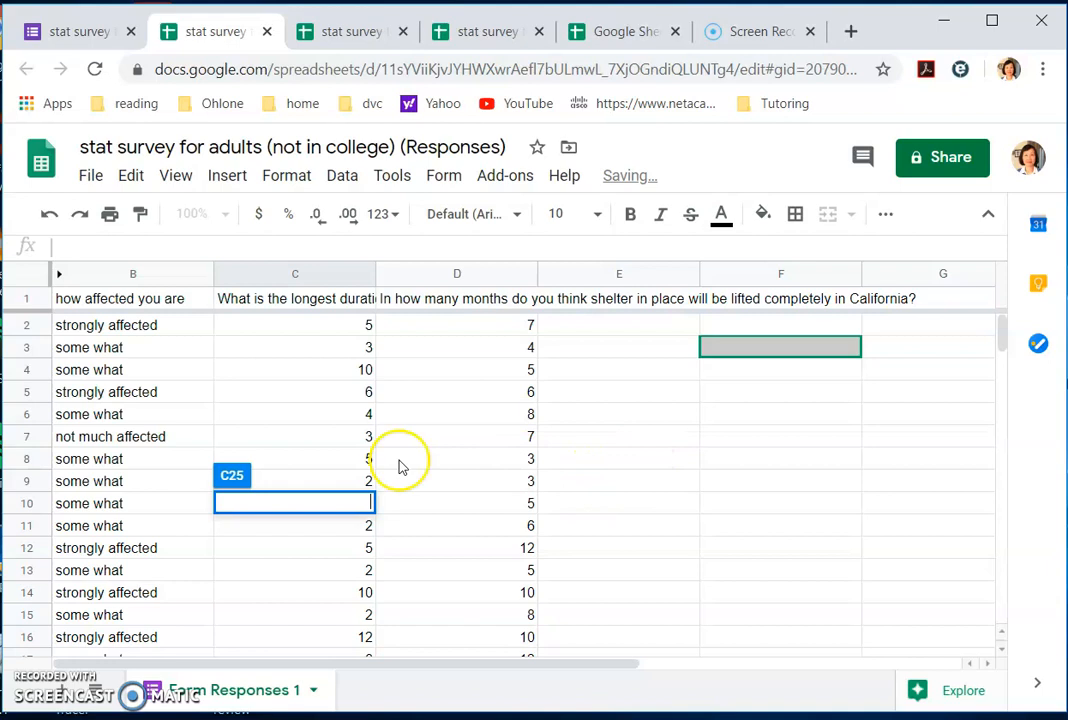
key("Escape")
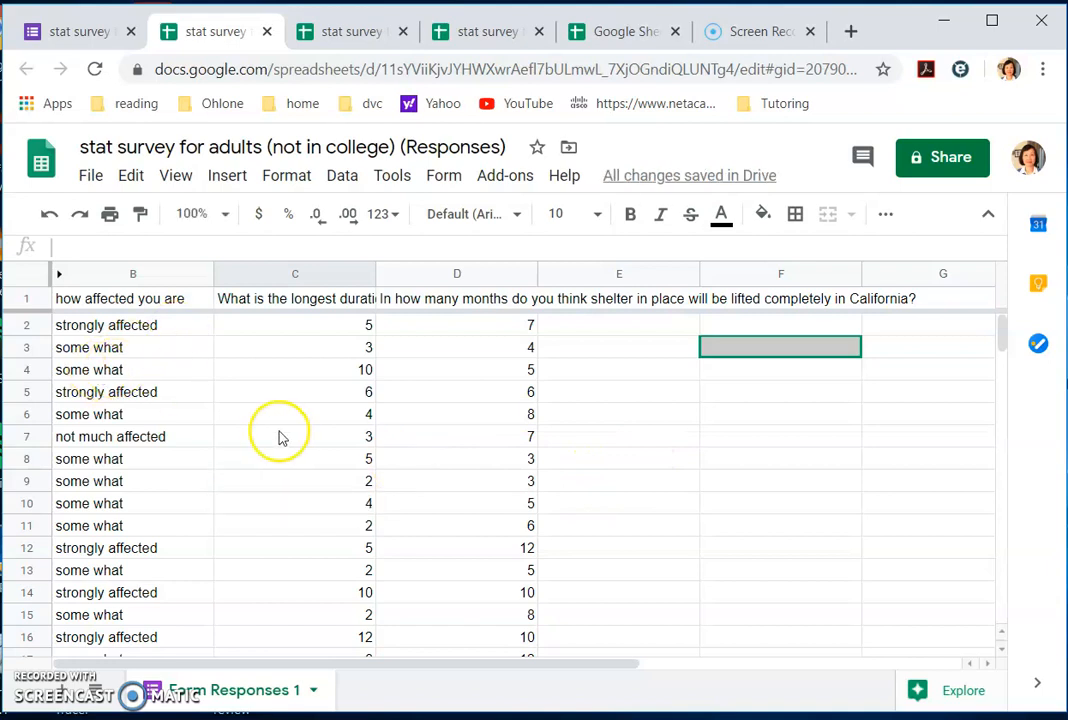
Insert a chart from the "how affected you are" data in B1:B23 and change its type to a column chart
left_click(153, 325)
left_click_drag(153, 330, 153, 372)
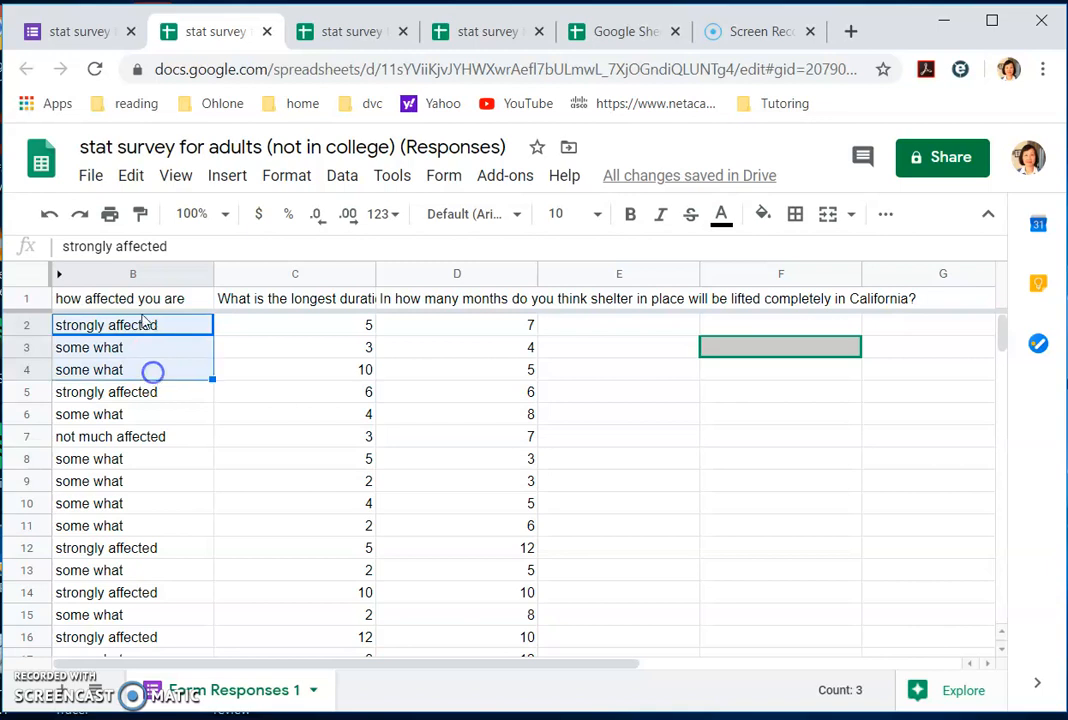
left_click_drag(172, 308, 180, 592)
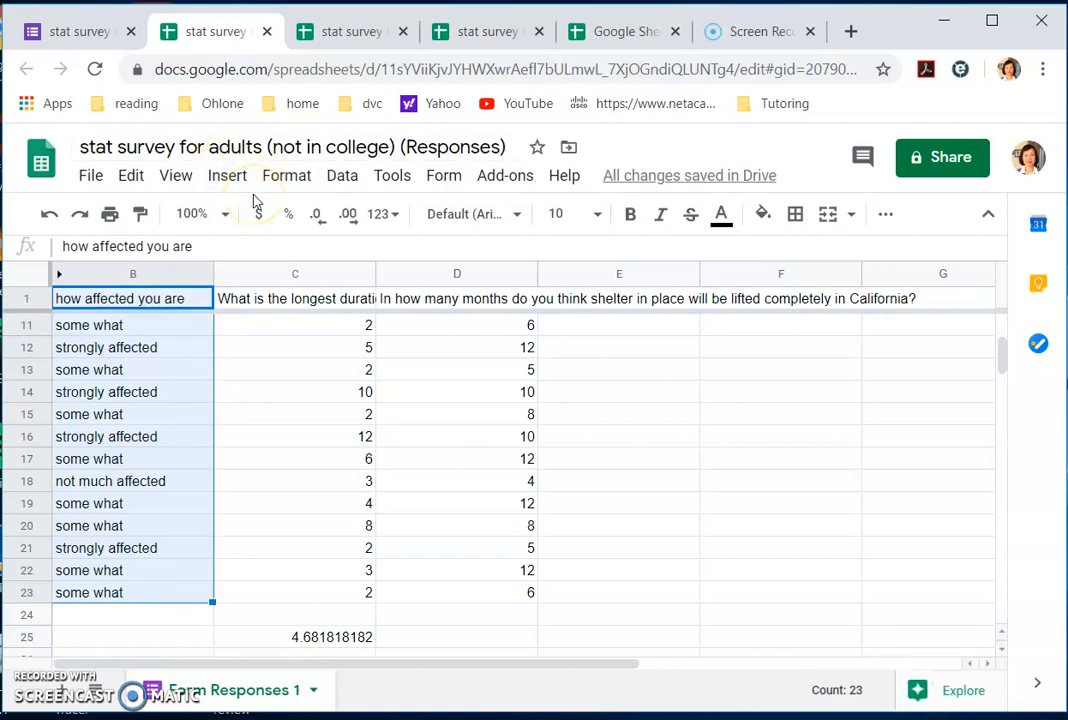
scroll(172, 340, "up", 3)
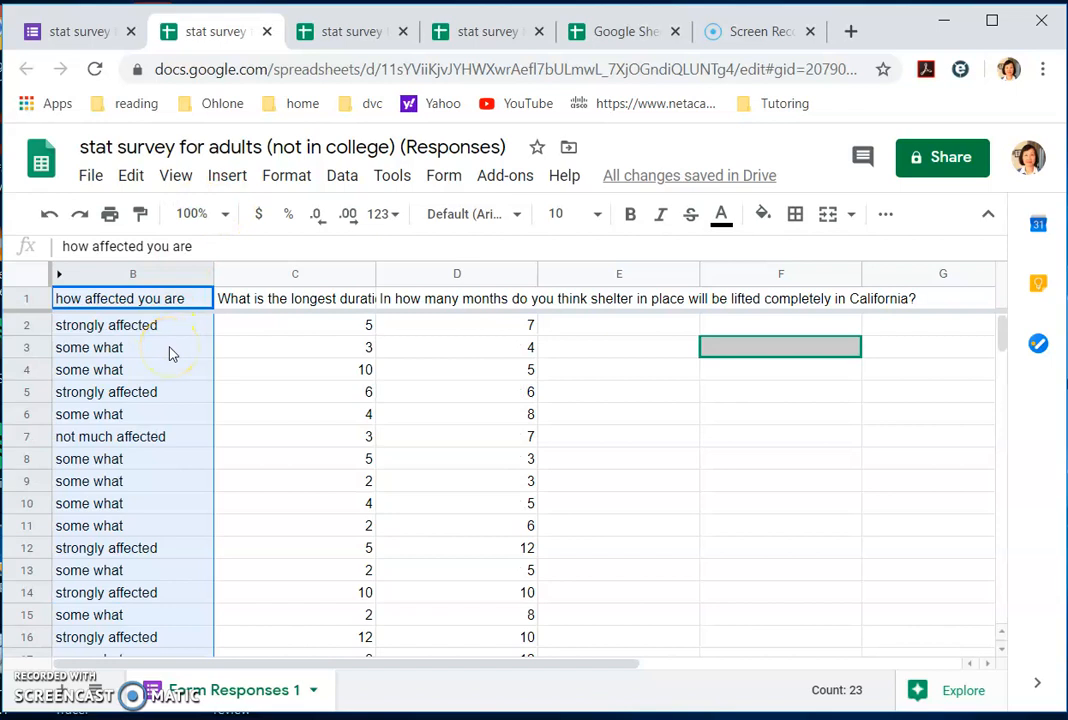
left_click(227, 178)
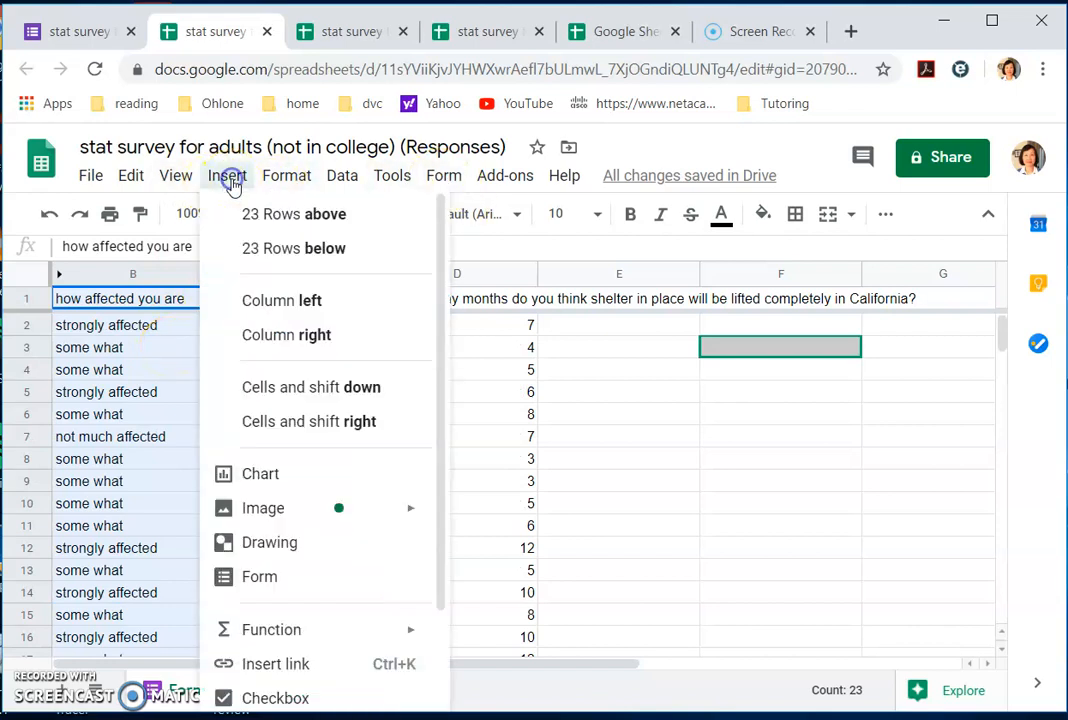
left_click(321, 476)
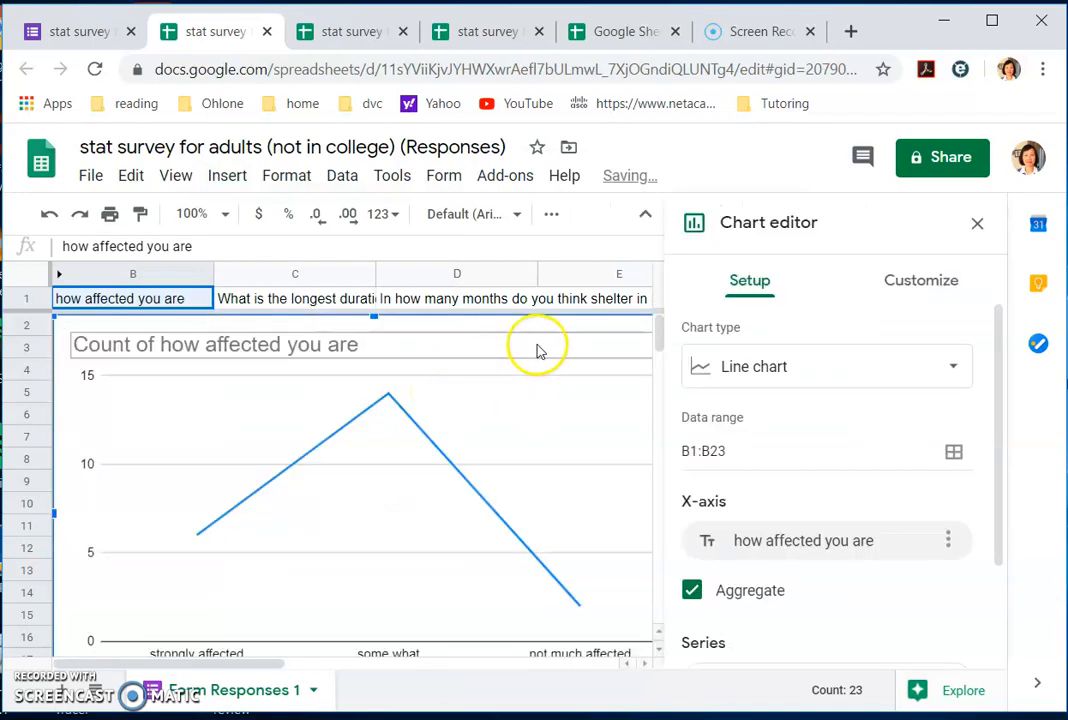
left_click(952, 370)
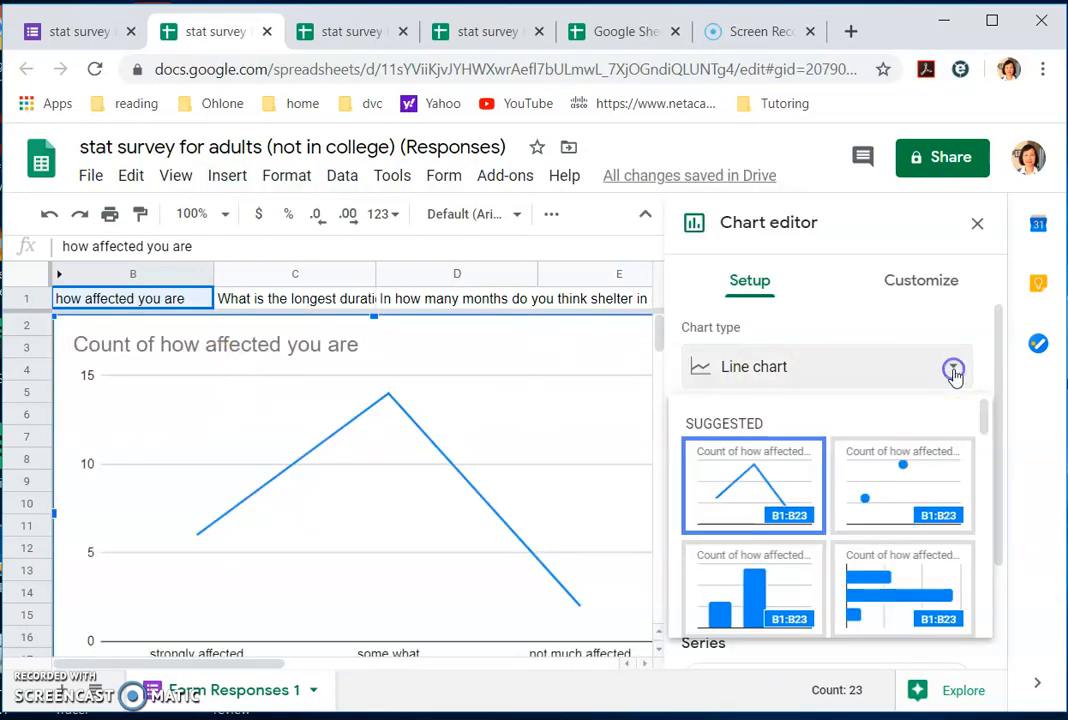
left_click(762, 586)
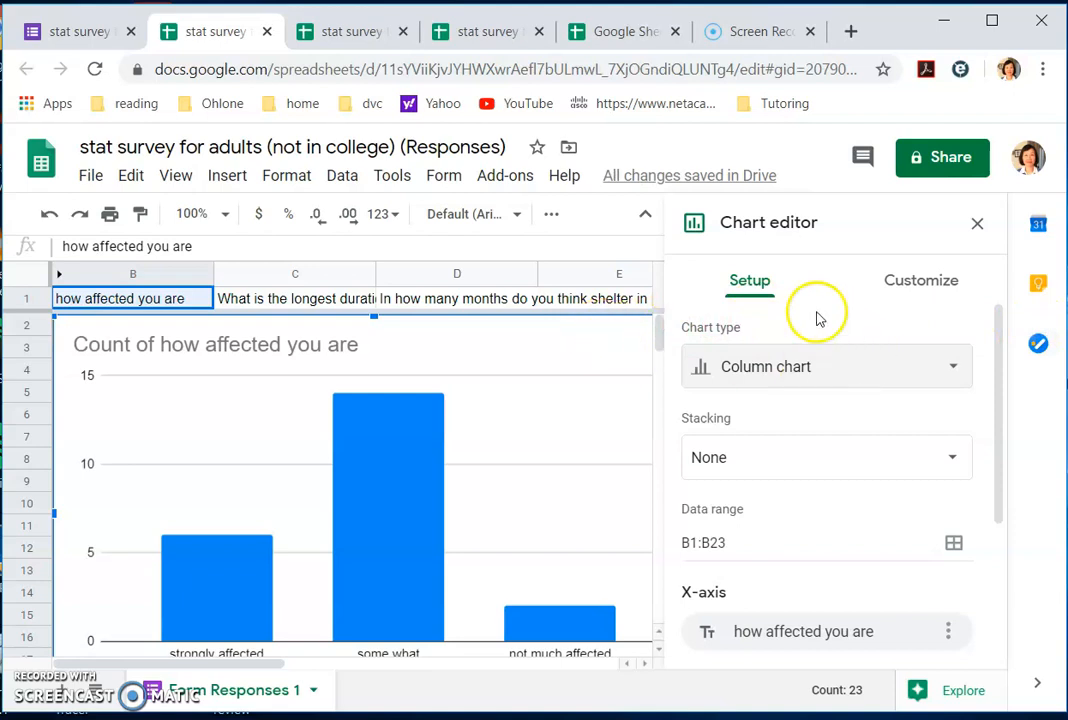
Set the chart title to "Bar graph of how affected you are for non college adults"
left_click(938, 292)
left_click(793, 409)
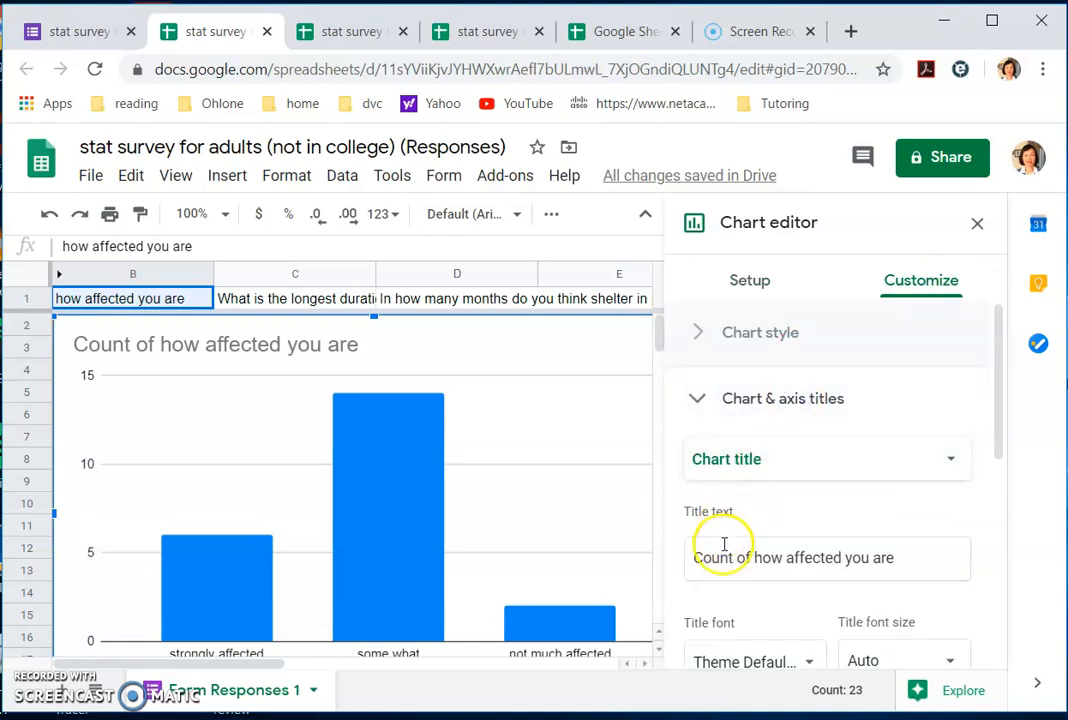
left_click_drag(694, 559, 928, 562)
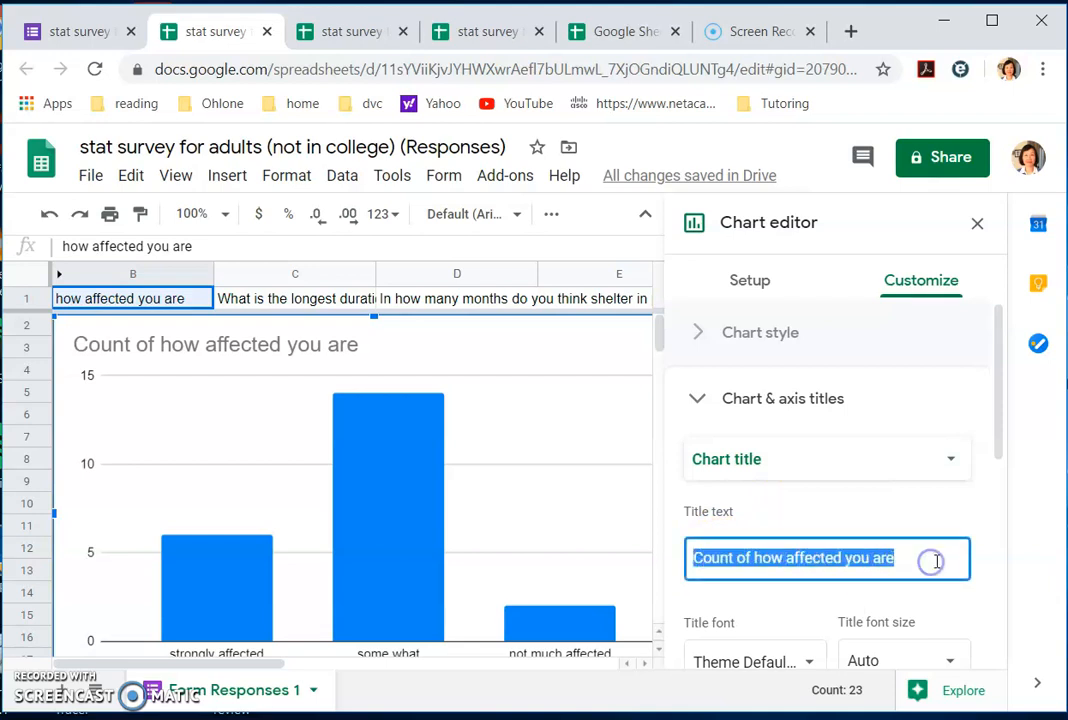
type("Bar gr")
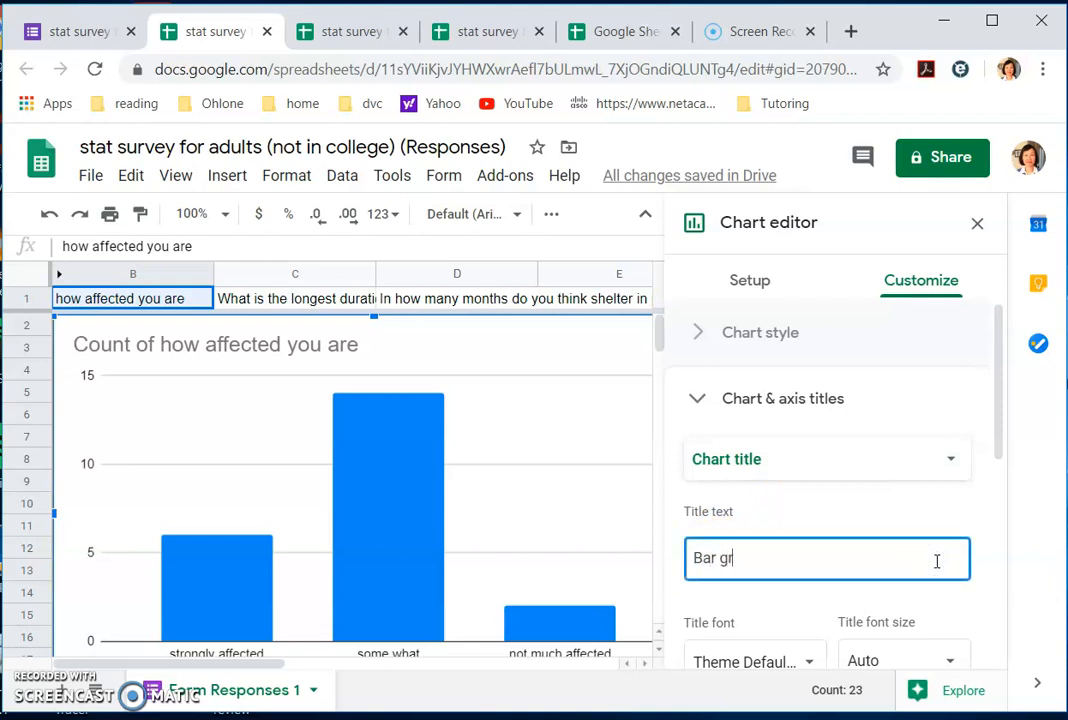
type("aph")
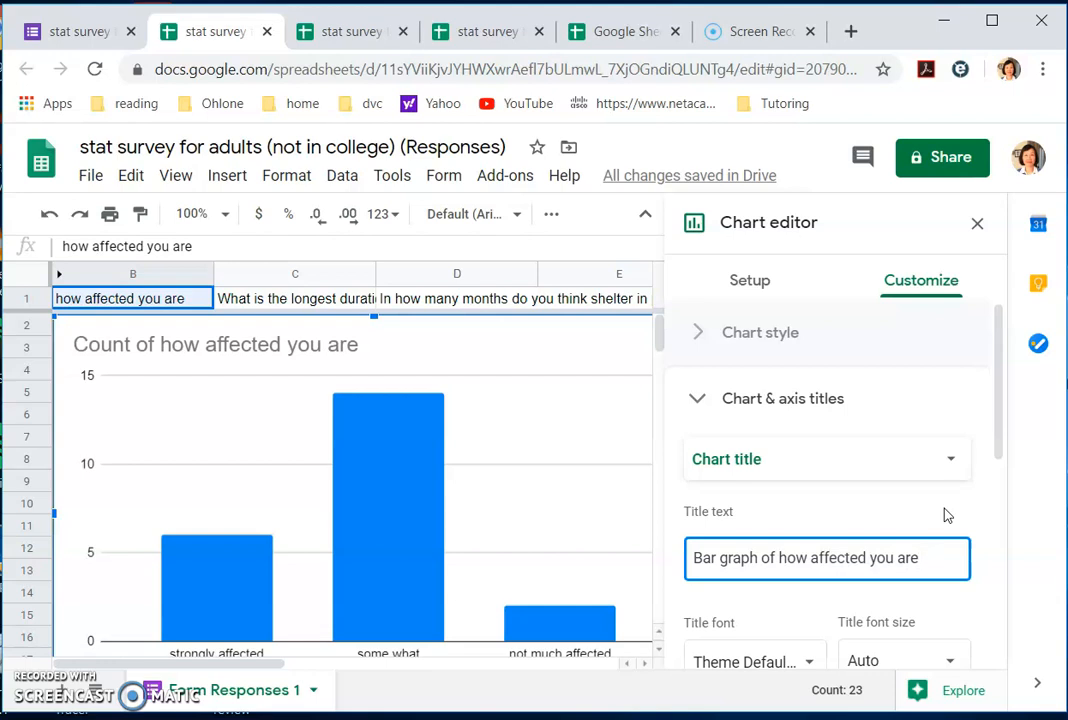
type(" of how affected you are for non")
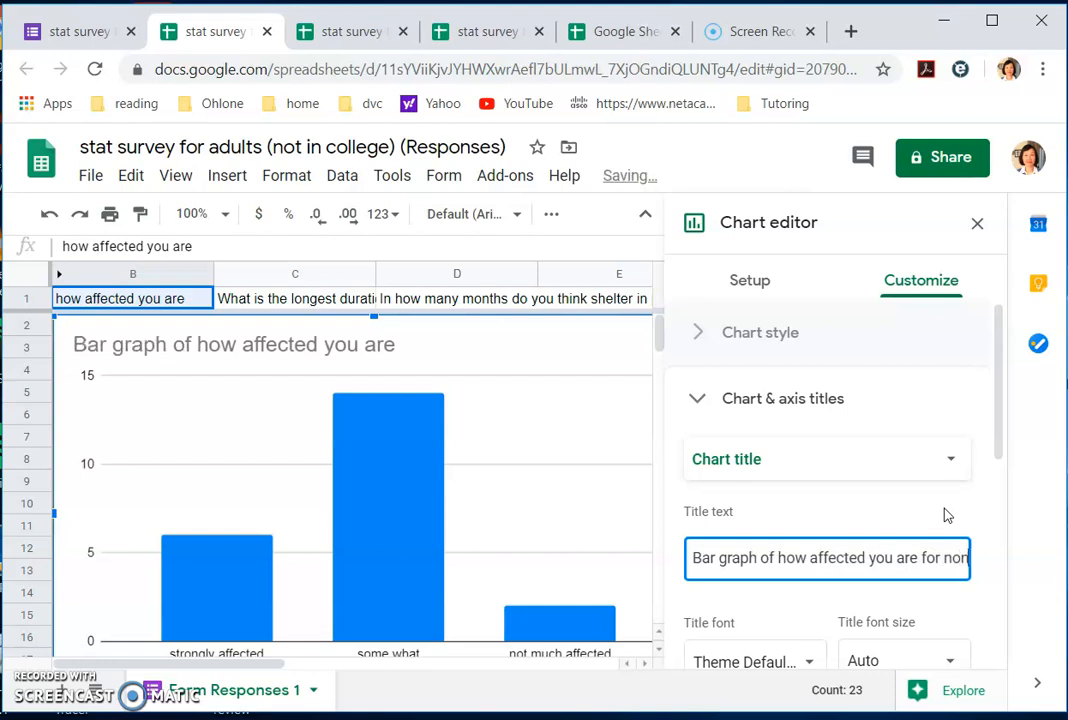
type(" college adults")
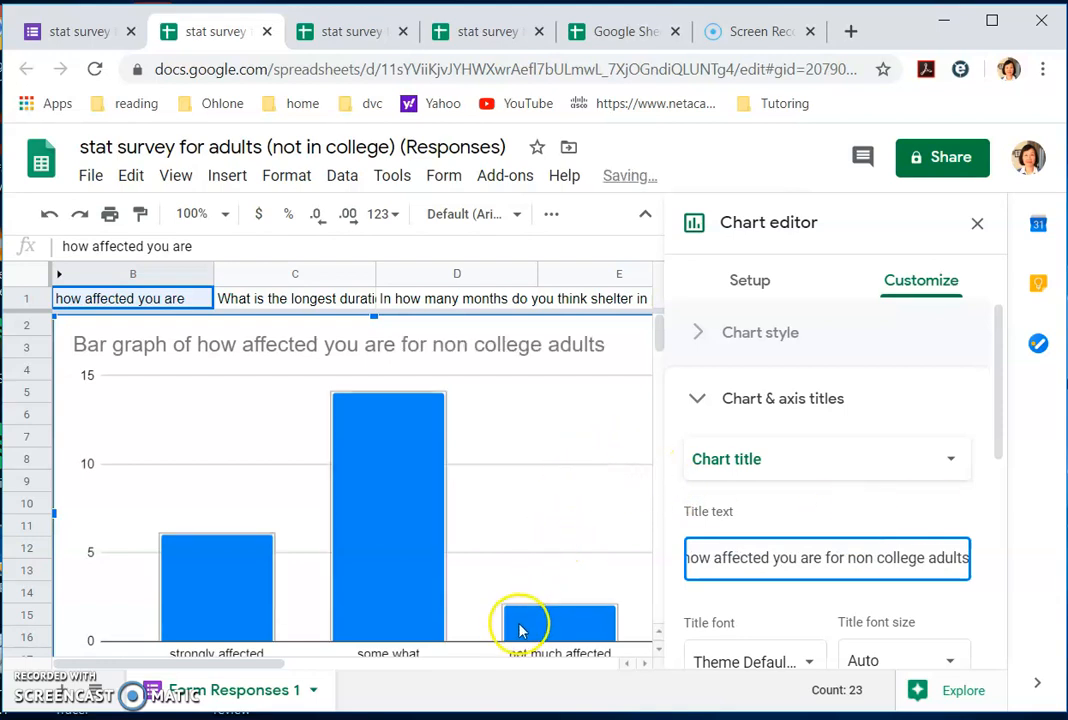
scroll(524, 472, "down", 1)
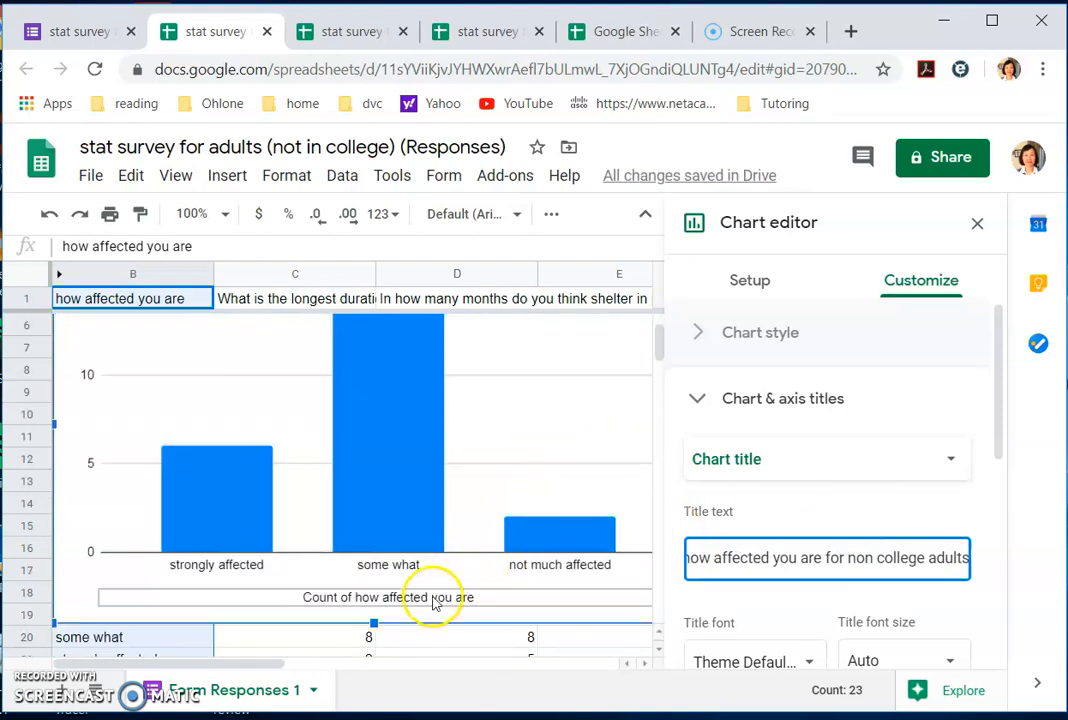
Set the chart's horizontal axis title to "How affected you are by Covid 19" with font size 20
left_click(951, 459)
left_click(840, 526)
left_click(706, 553)
left_click_drag(690, 551, 883, 551)
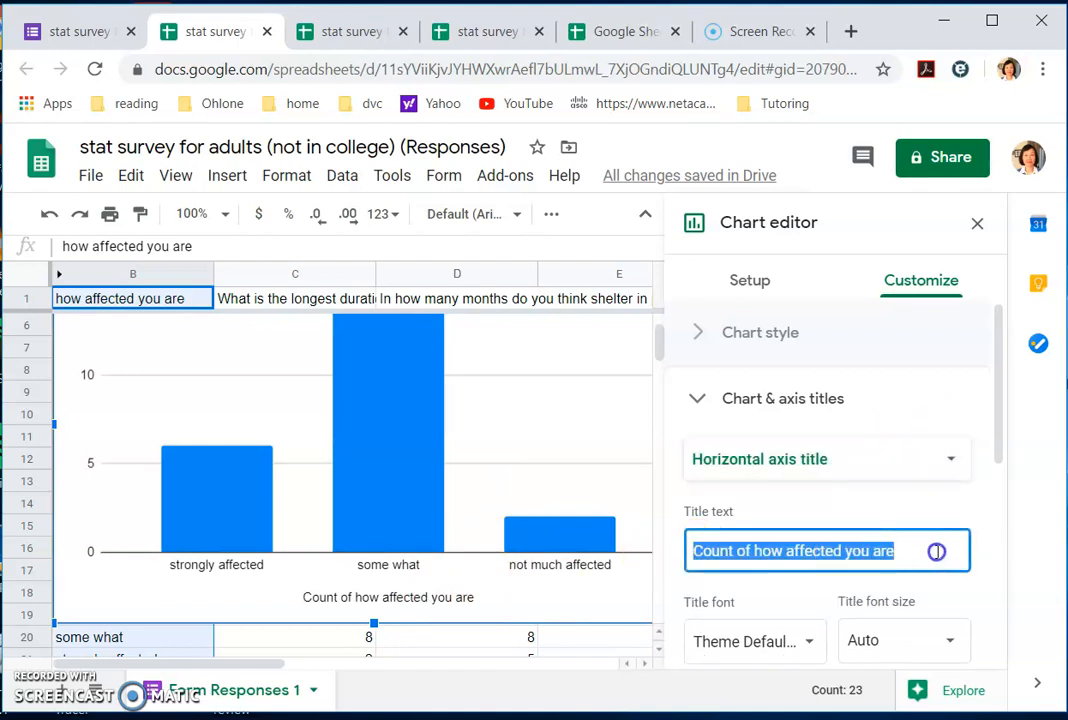
type("How")
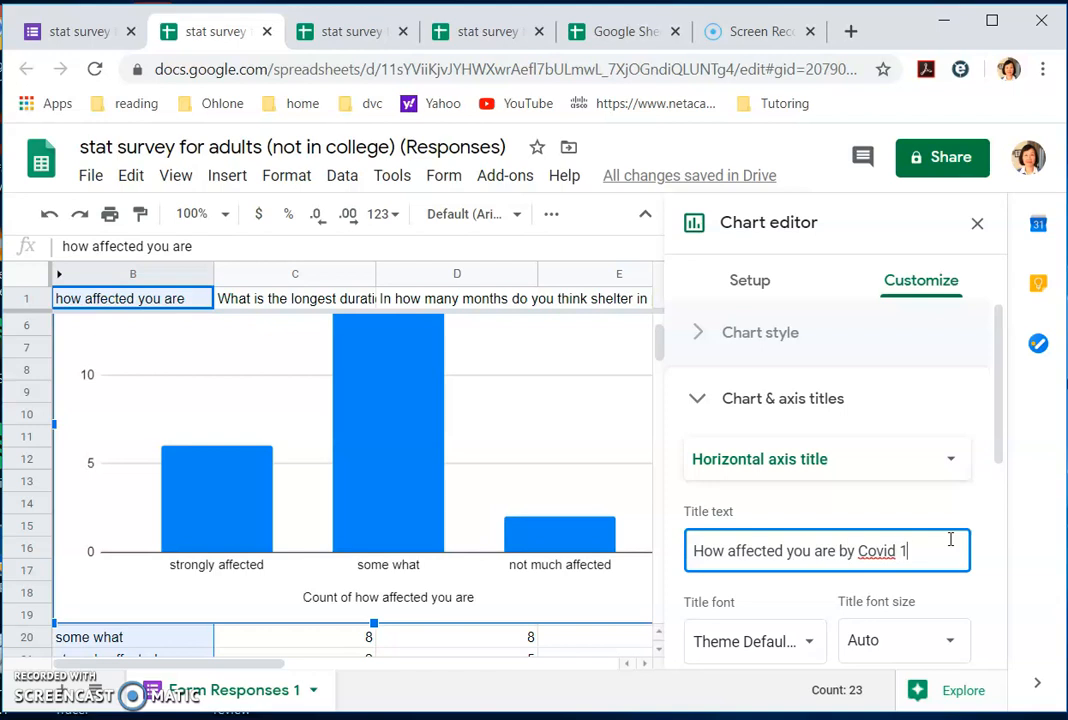
scroll(810, 612, "down", 1)
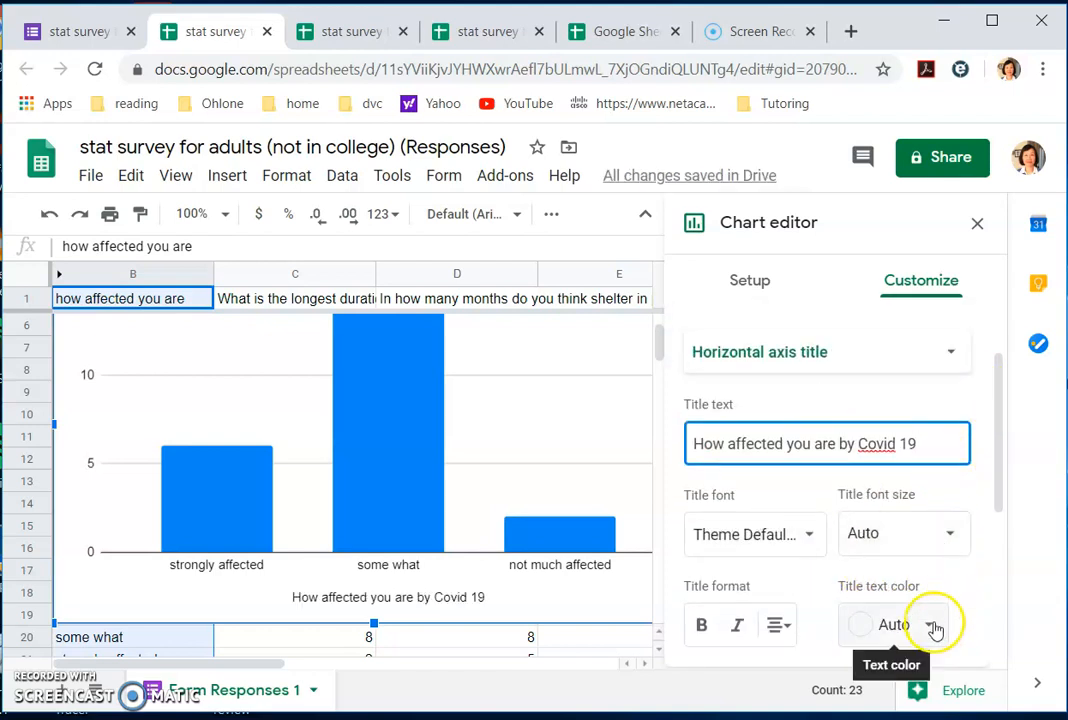
left_click(953, 543)
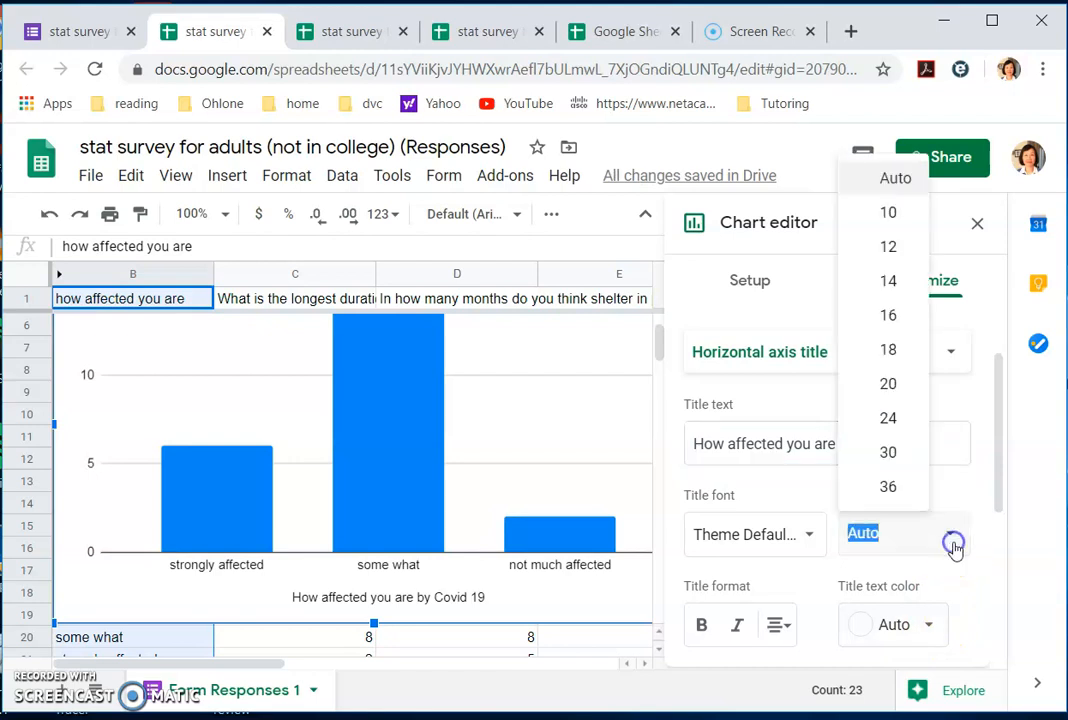
left_click(905, 388)
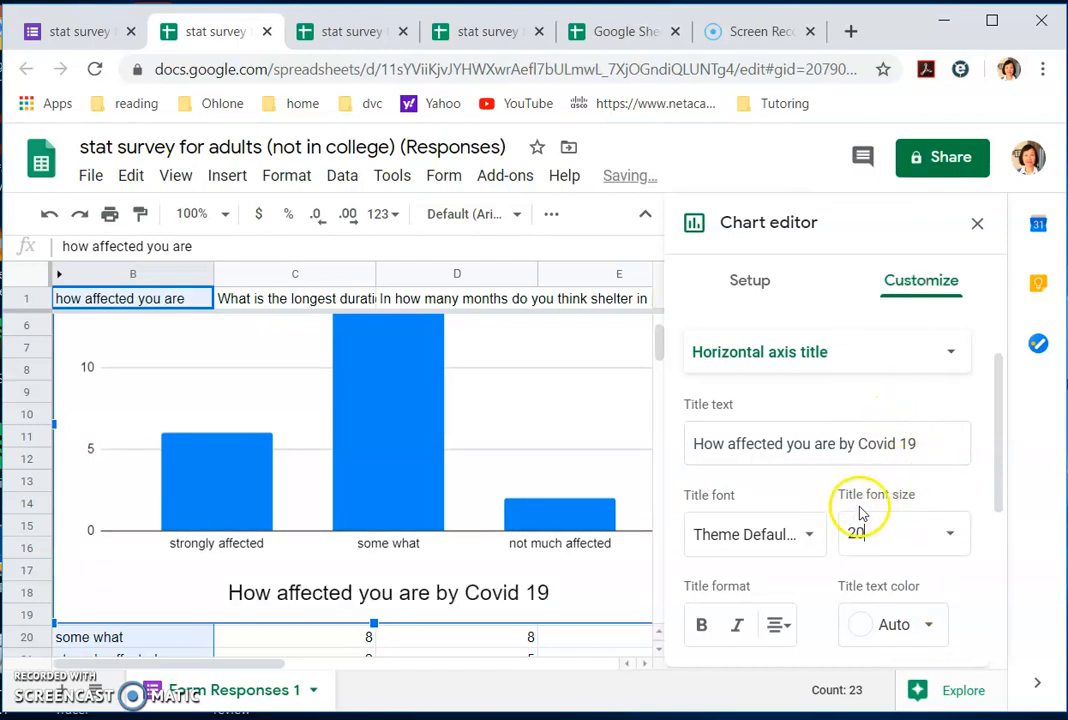
Add the vertical axis title "frequency" to the chart with font size 20
left_click(950, 345)
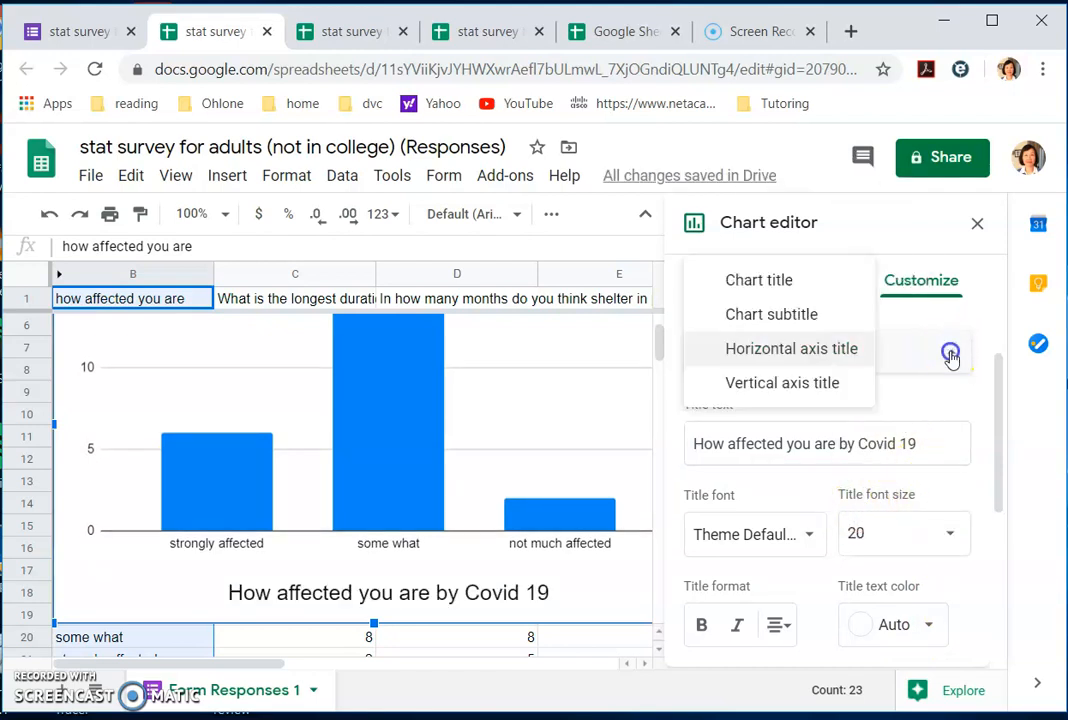
left_click(806, 388)
left_click(784, 443)
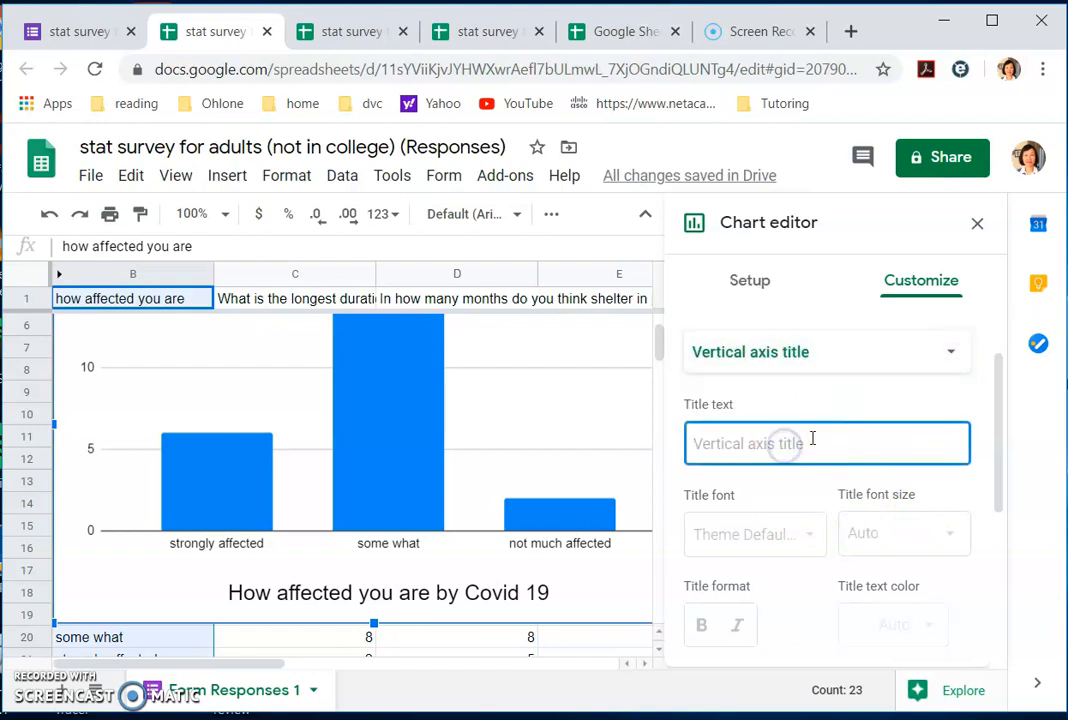
type("frequency")
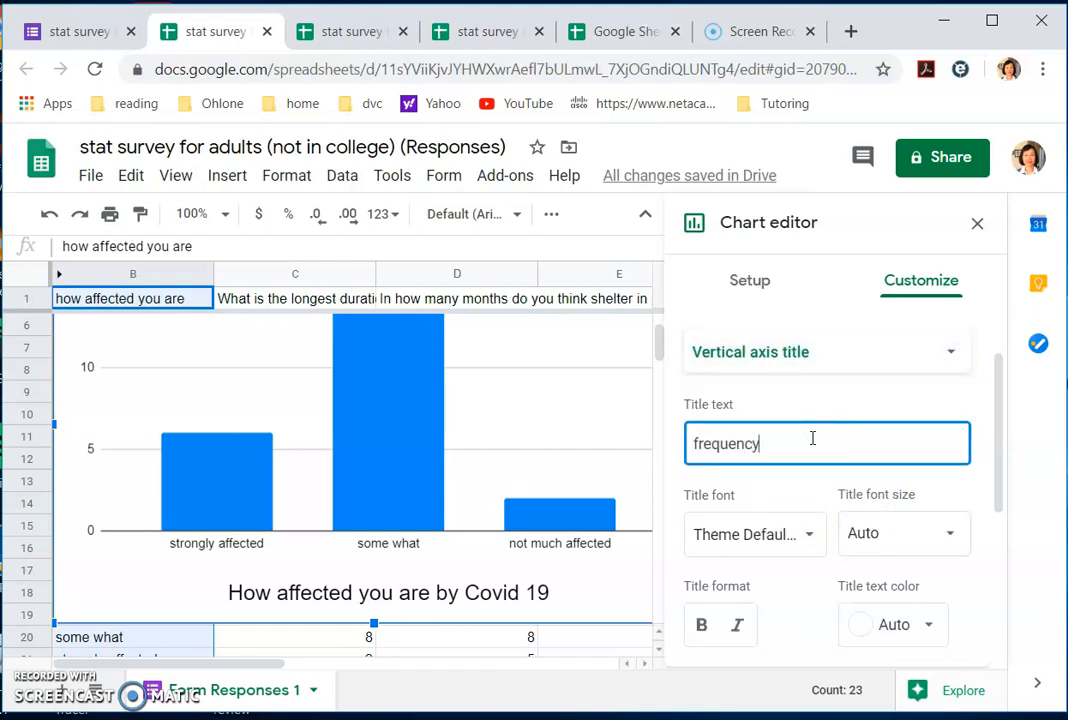
left_click(948, 531)
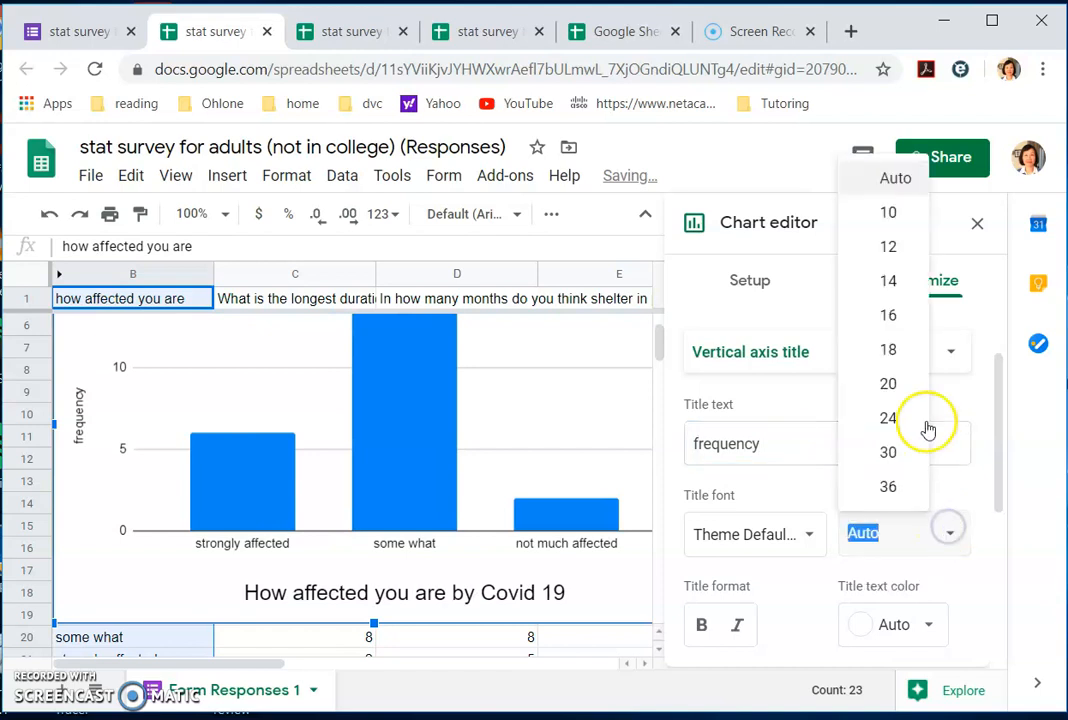
left_click(898, 383)
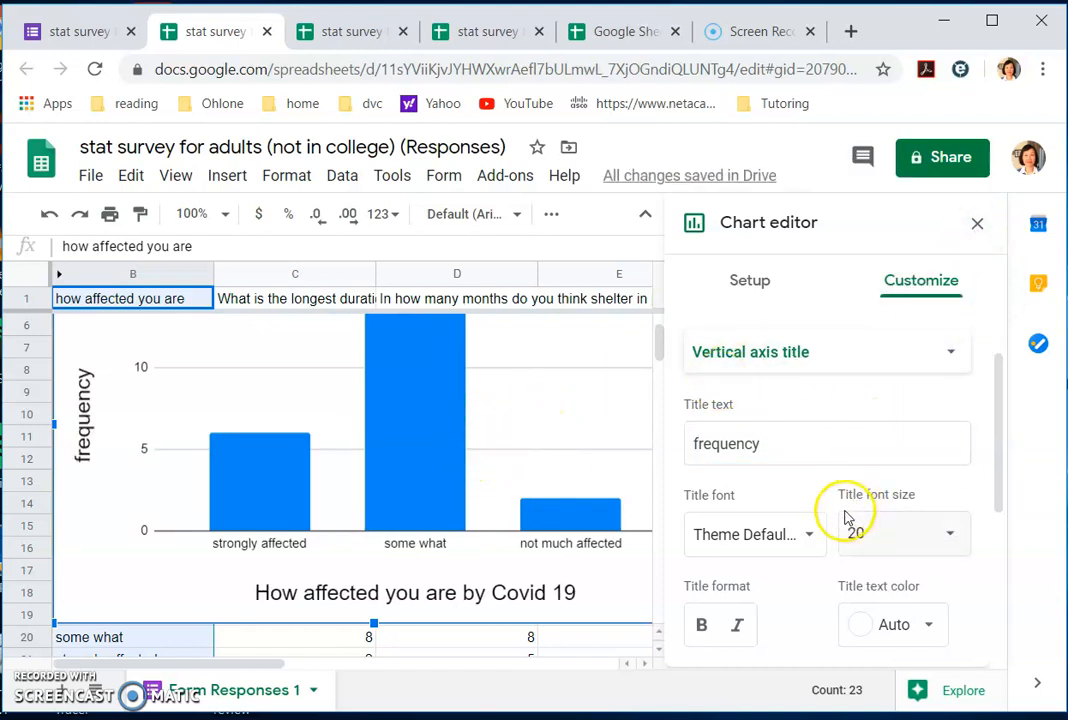
Turn on data labels for the chart's columns and close the chart editor
scroll(845, 517, "down", 2)
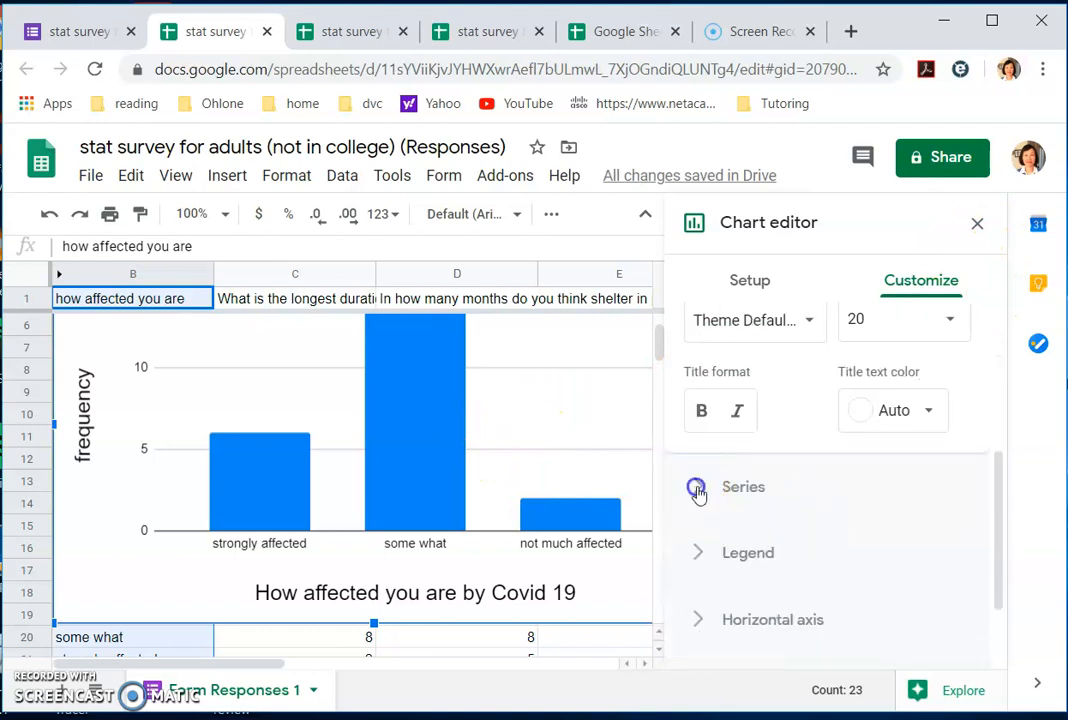
left_click(697, 488)
scroll(750, 585, "down", 1)
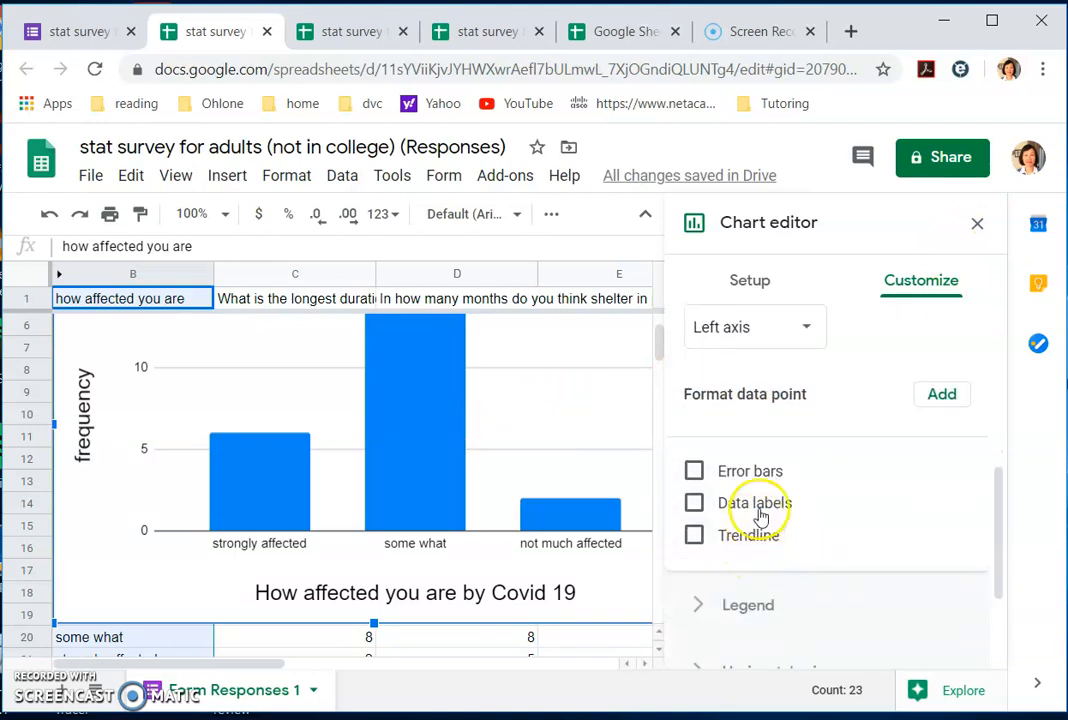
left_click(763, 508)
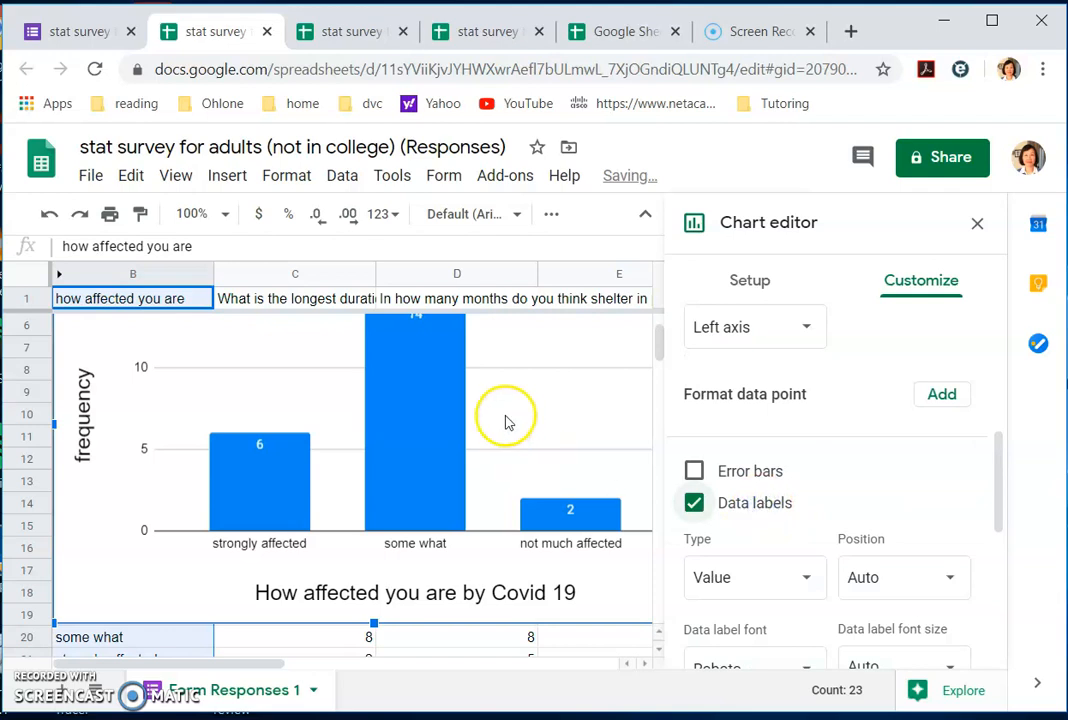
scroll(829, 455, "up", 1)
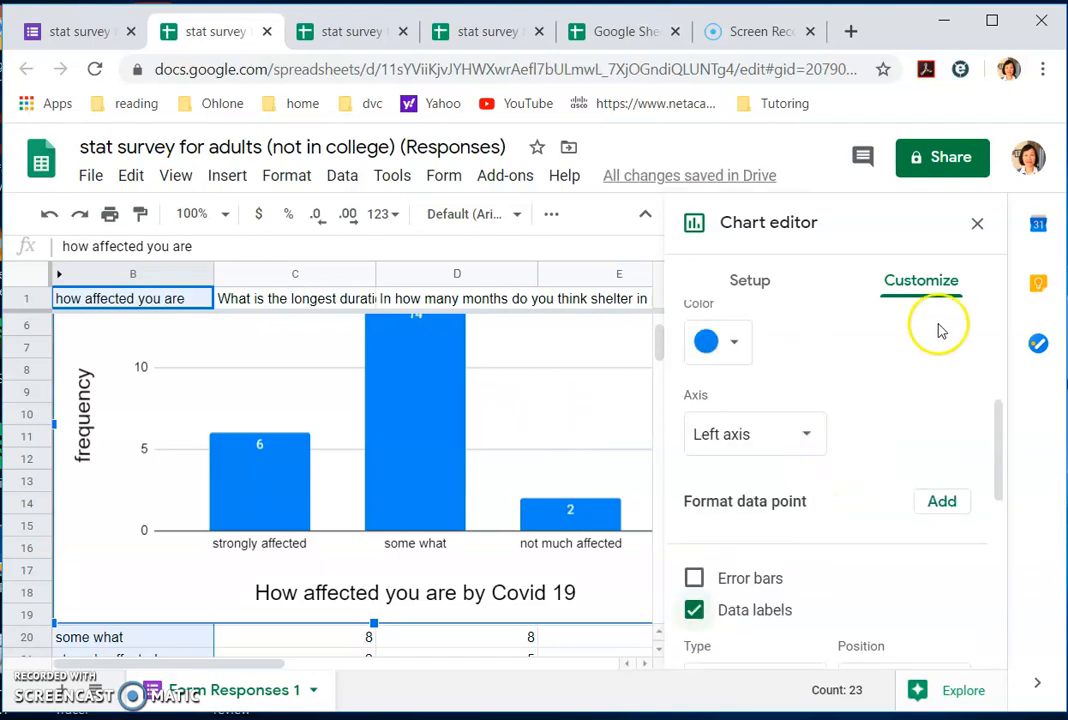
left_click(977, 228)
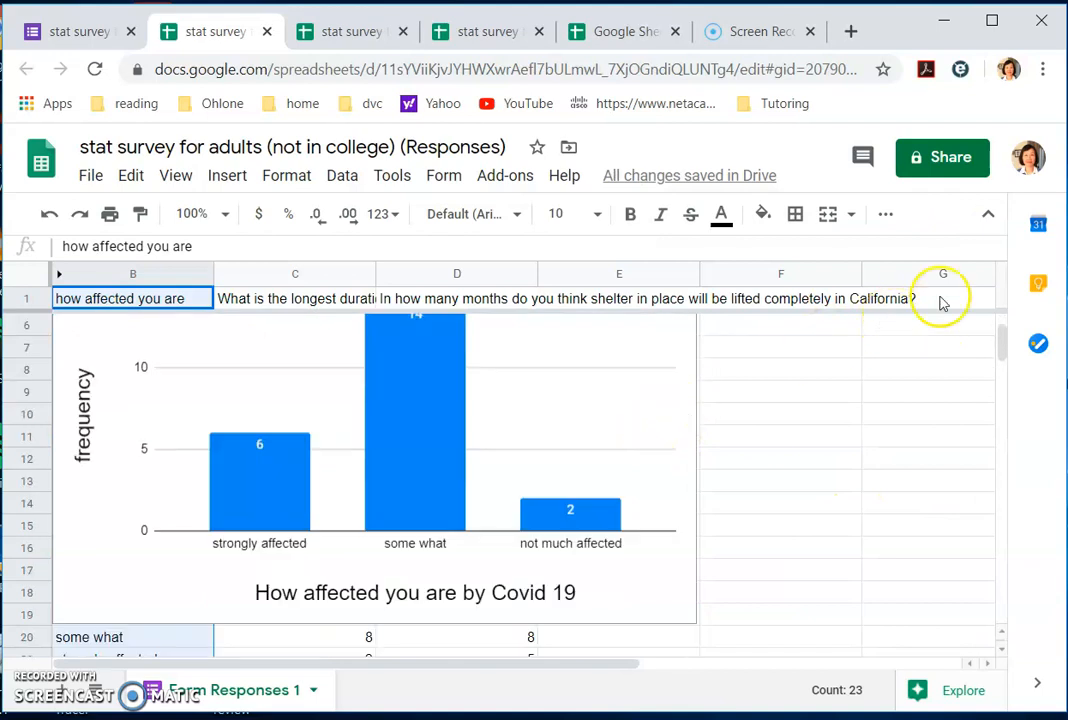
Reposition the non-college bar graph and shrink it slightly so the whole chart is in view below the header row
left_click(988, 213)
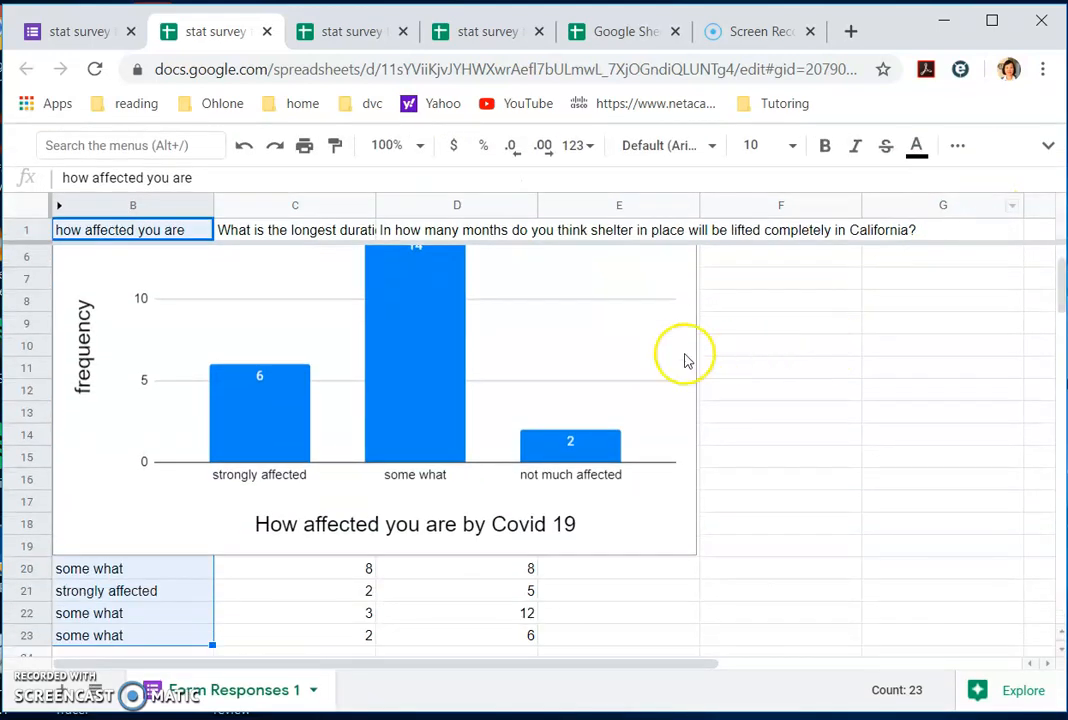
left_click_drag(603, 290, 650, 377)
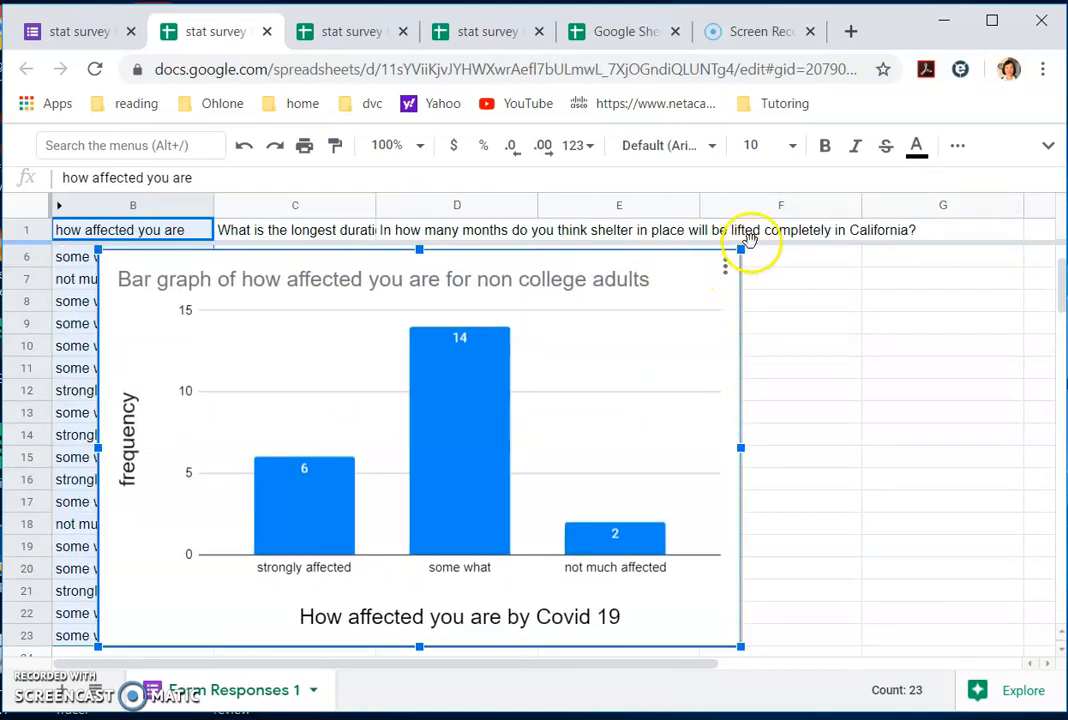
left_click_drag(740, 249, 693, 280)
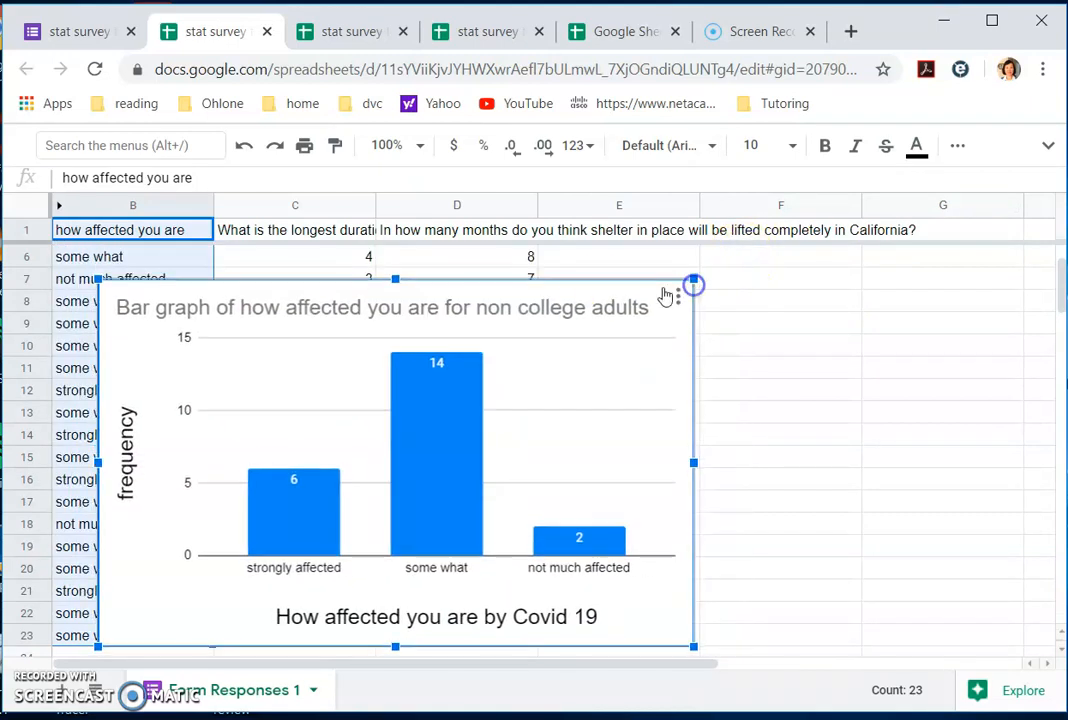
left_click_drag(603, 290, 639, 284)
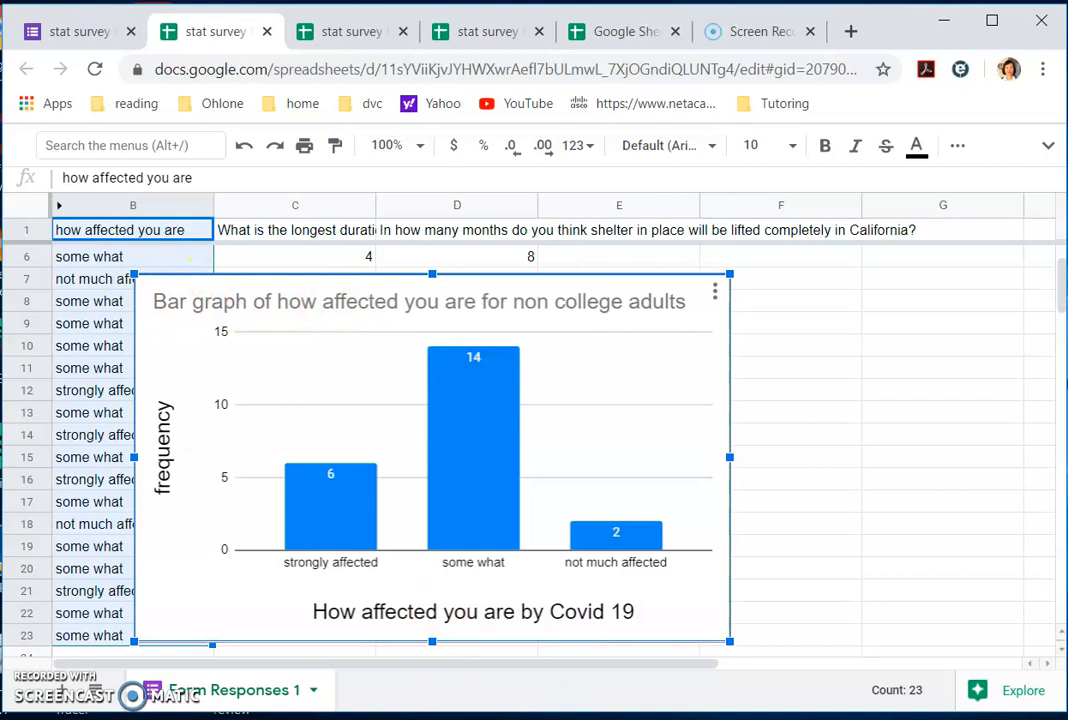
Capture the non-college bar graph as a new rectangular snip in Snipping Tool and copy it
left_click(210, 204)
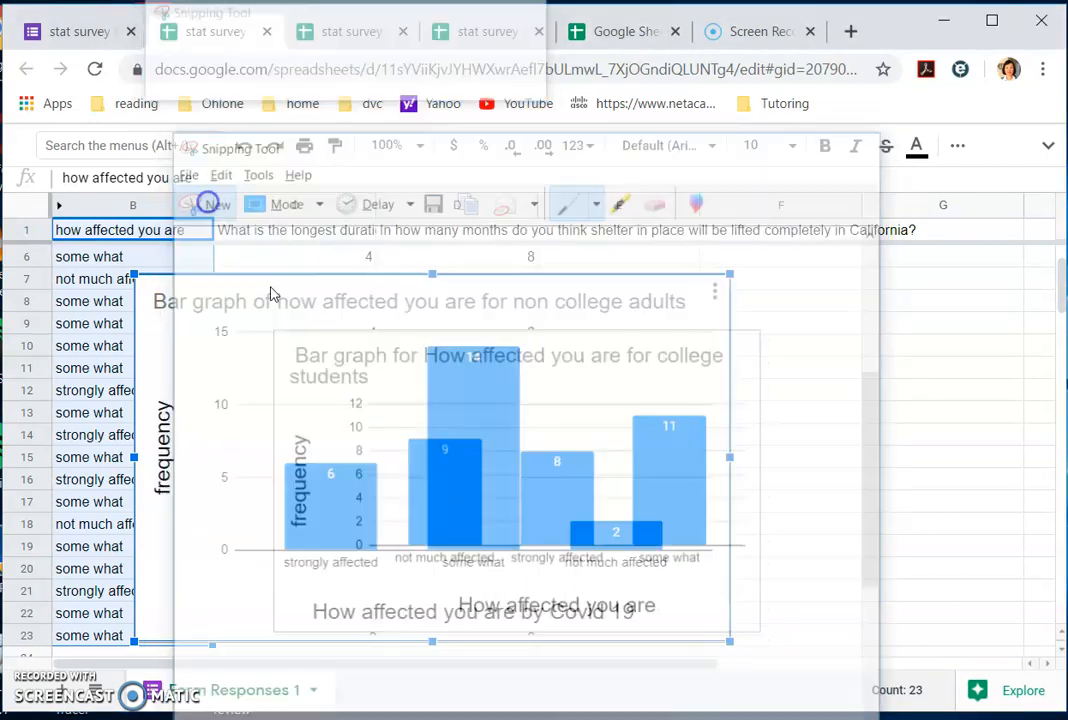
left_click_drag(133, 270, 735, 645)
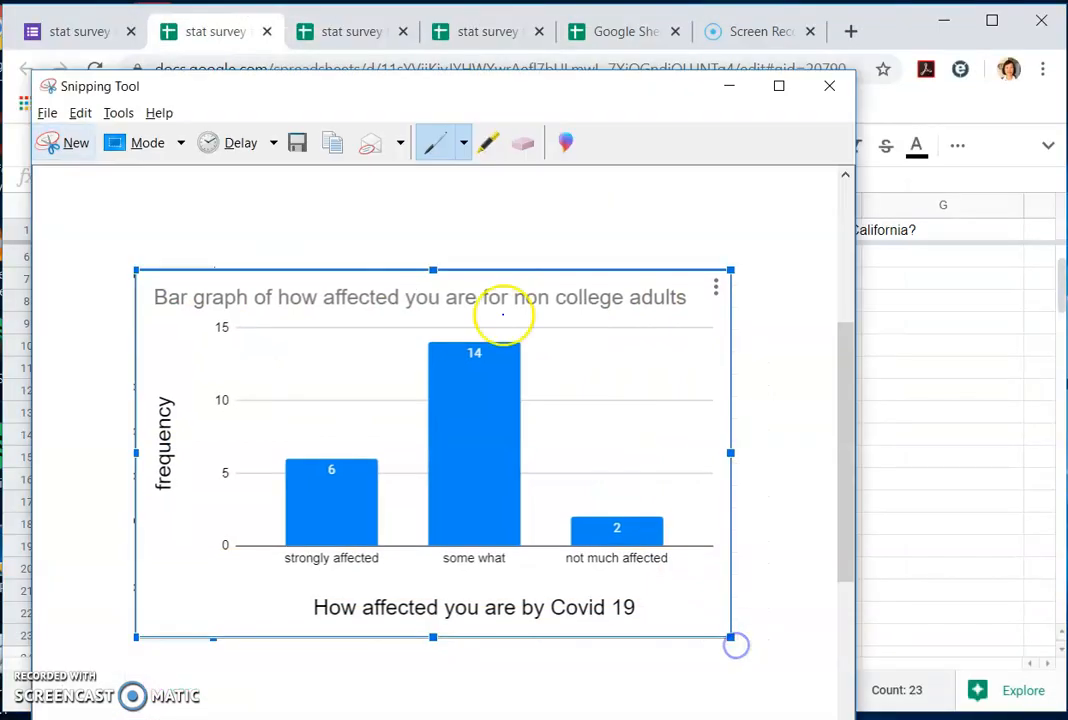
left_click(80, 113)
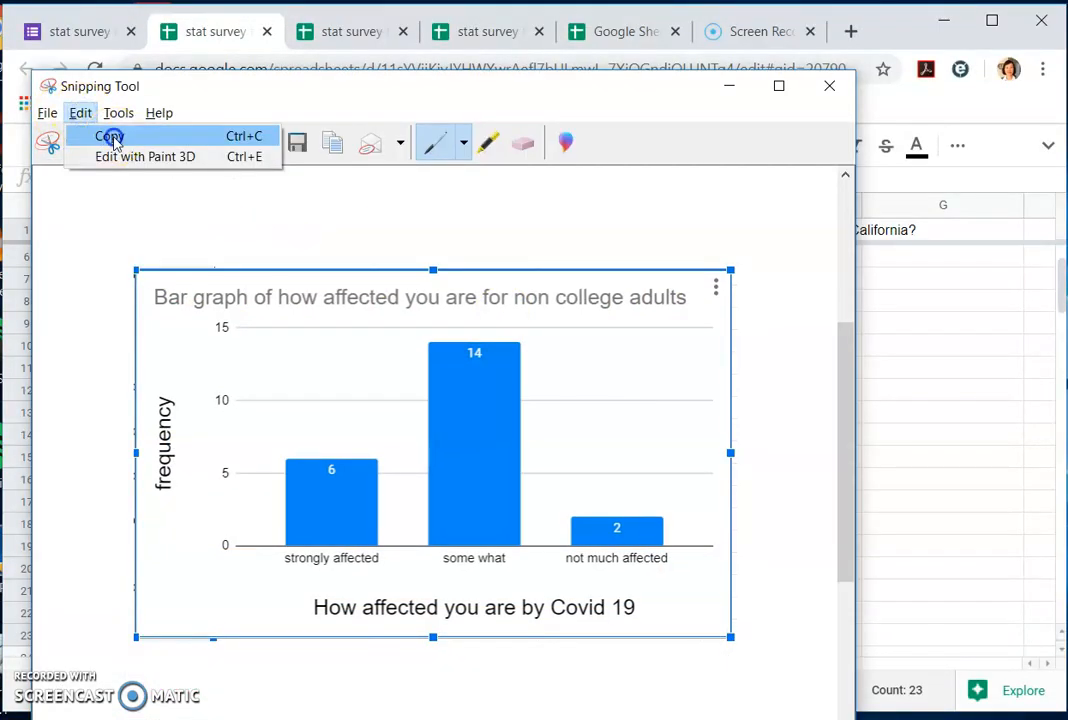
left_click(110, 137)
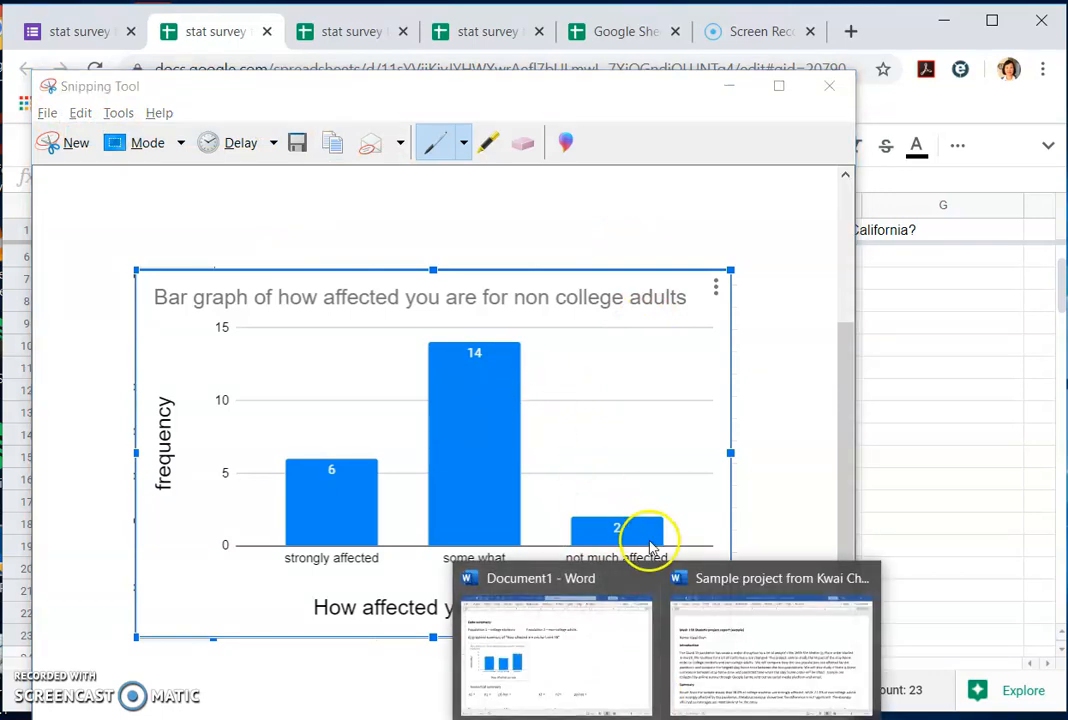
Switch to Document1 in Word, paste the non-college graph beside the college students' graph, and shrink it to a similar size
left_click(560, 600)
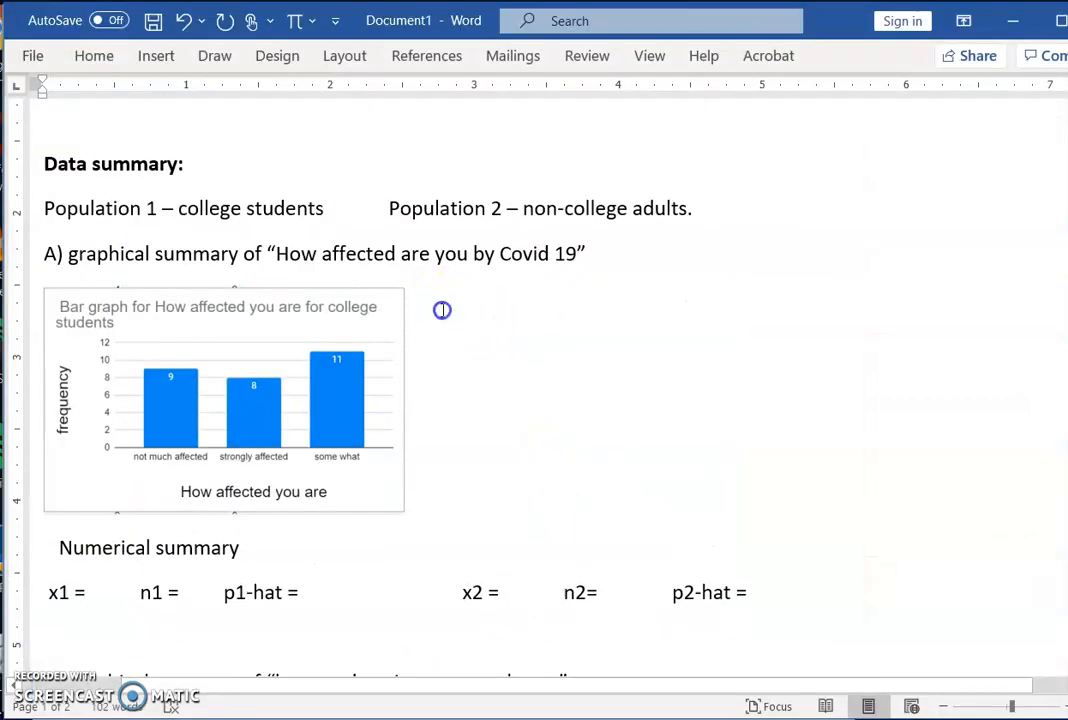
right_click(474, 422)
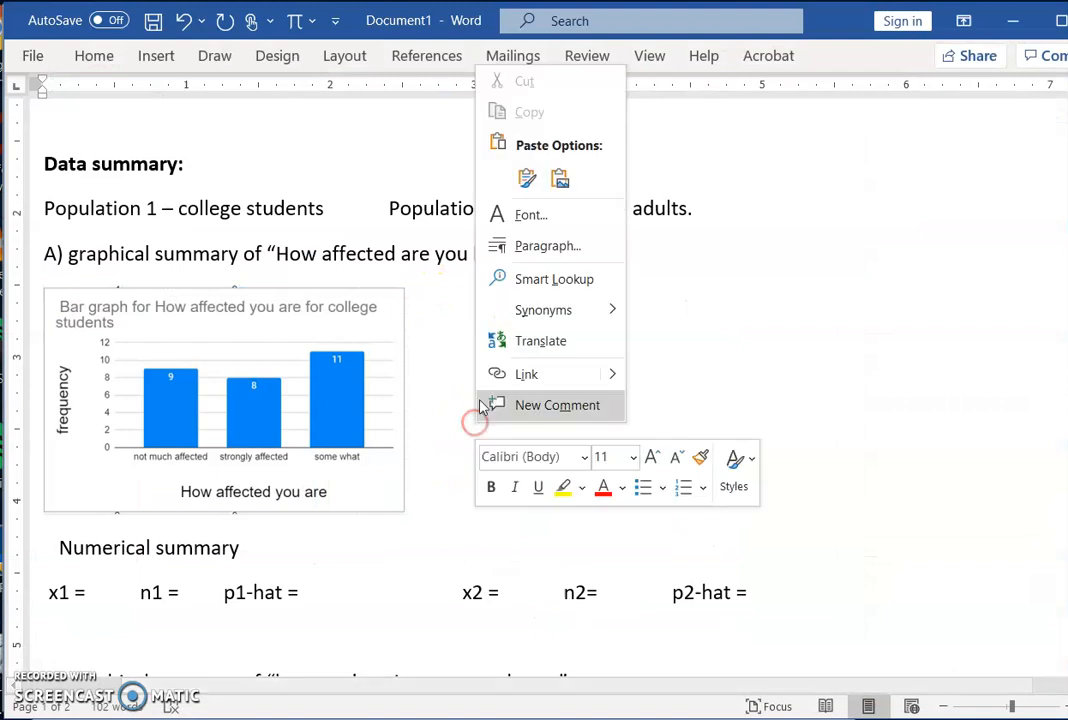
left_click(526, 179)
left_click(577, 356)
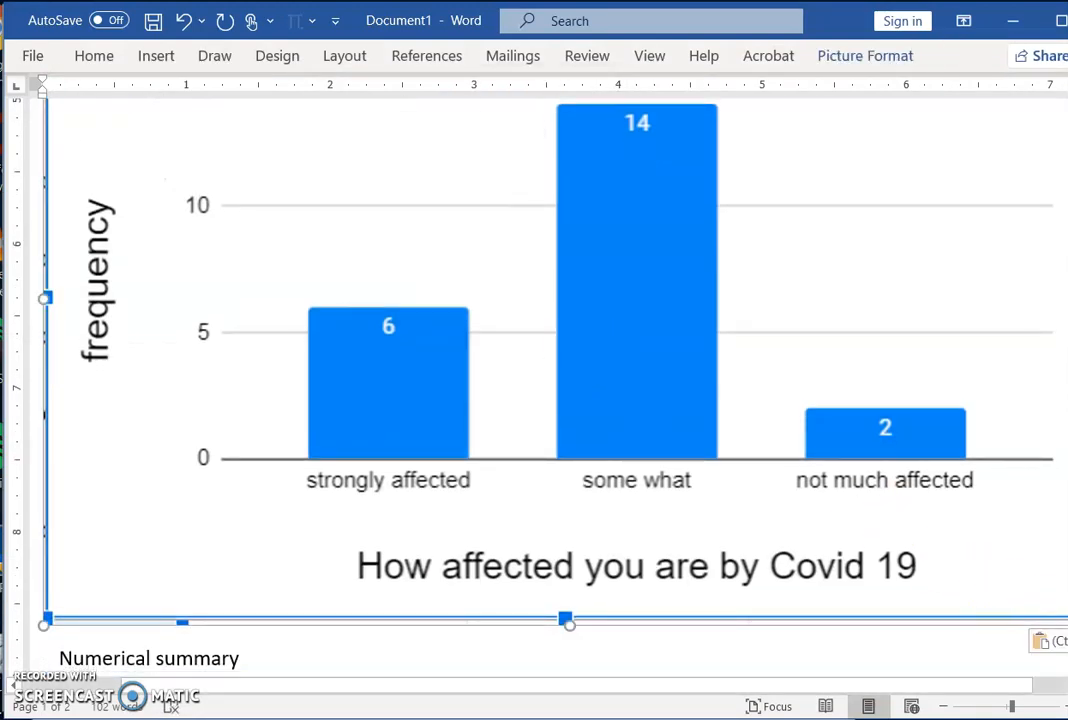
left_click_drag(1041, 581, 630, 272)
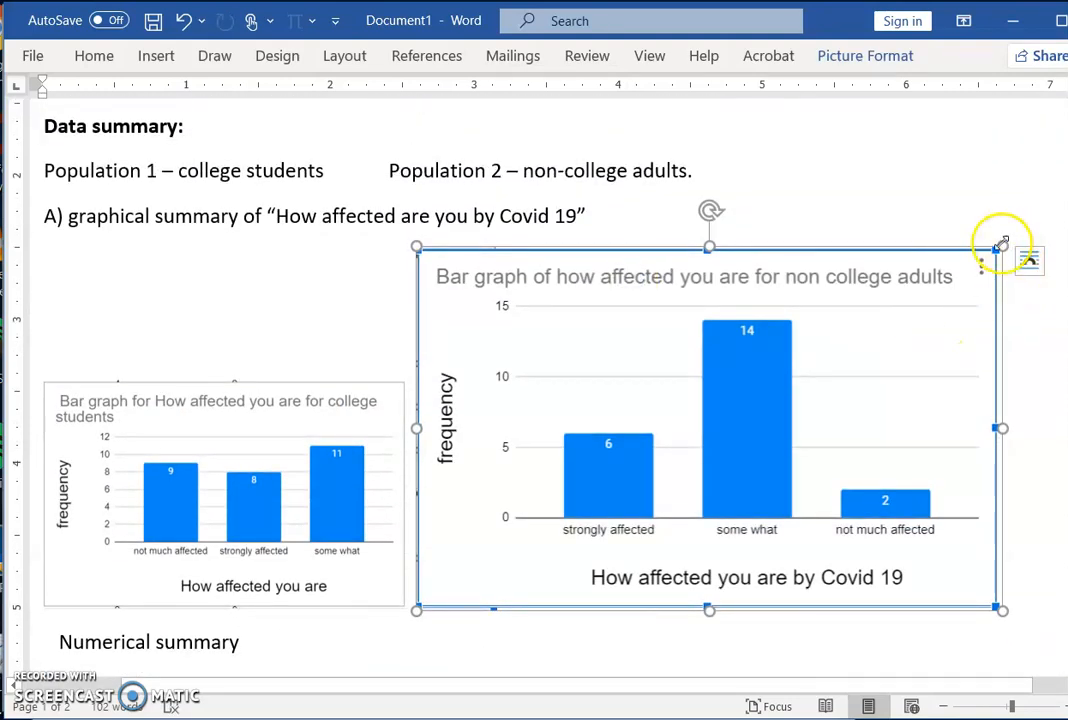
left_click_drag(1001, 428, 787, 381)
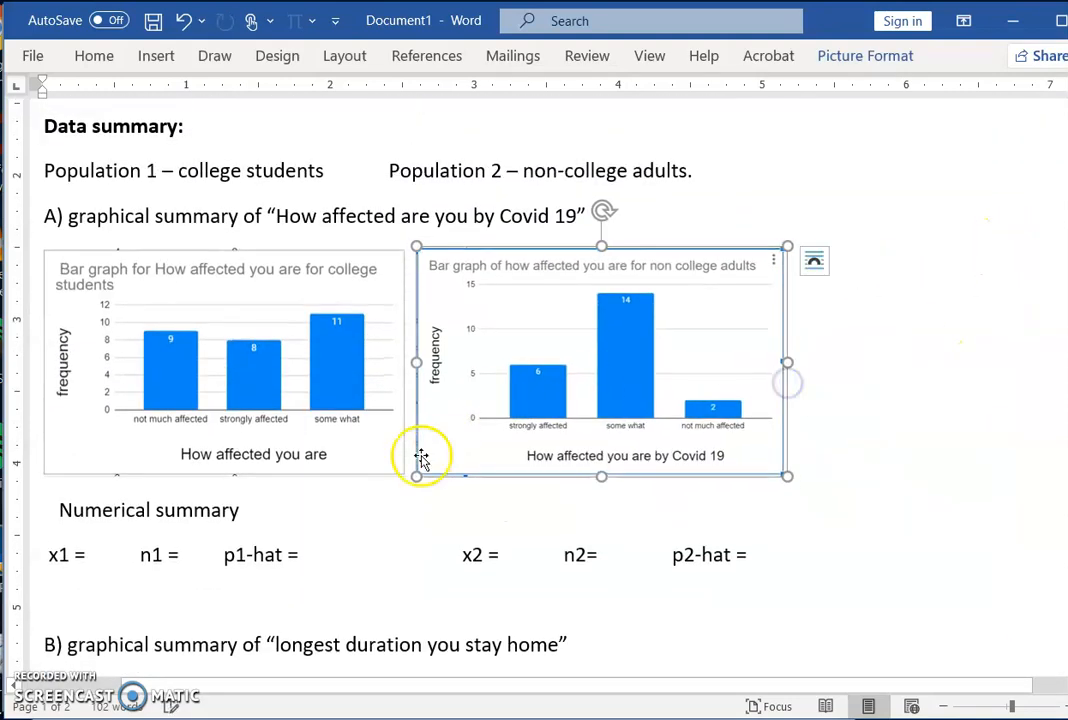
Add the line "success = strongly affected" under the Numerical summary heading
left_click(95, 552)
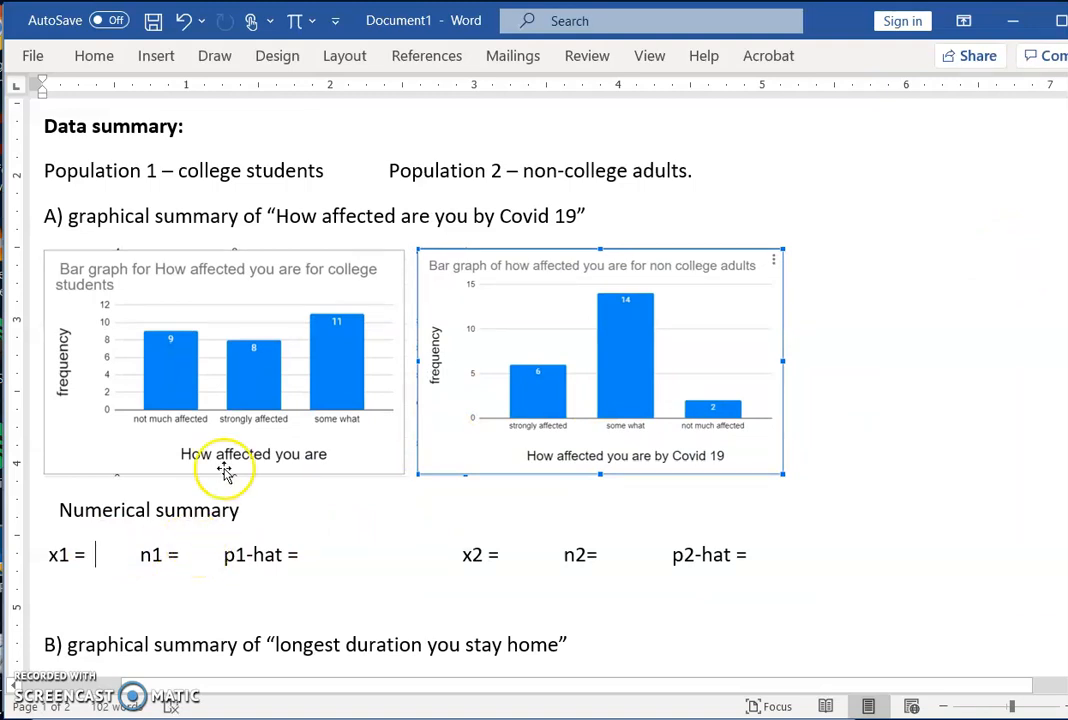
left_click(250, 508)
key("Return")
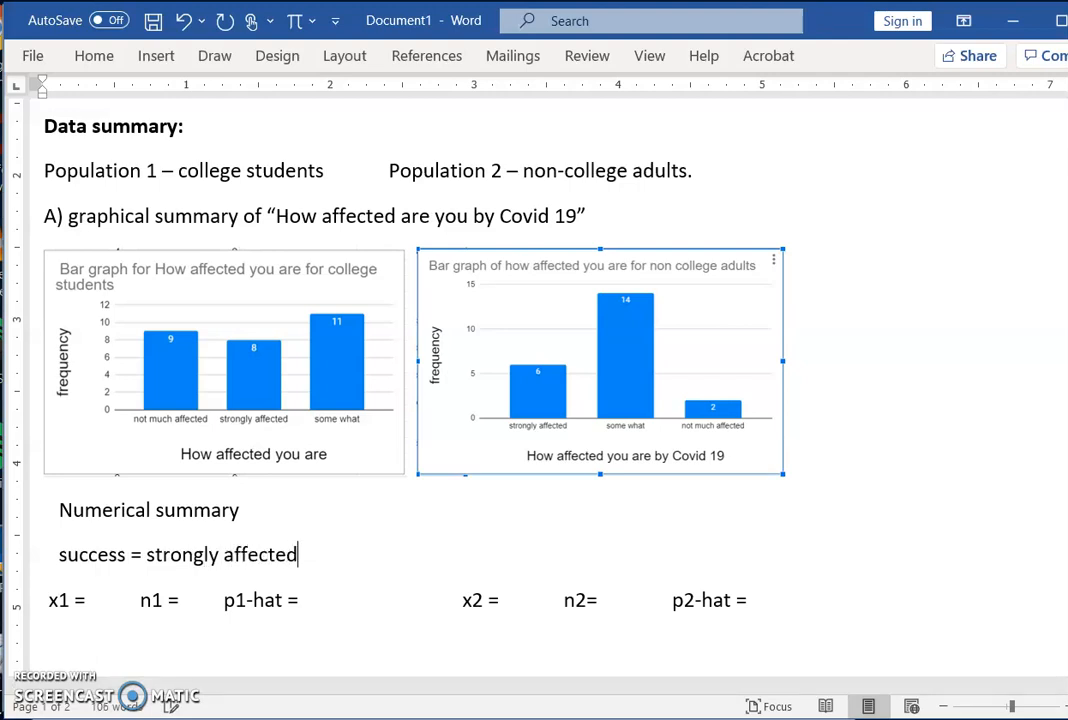
Fill in the college students' numerical summary with x1 = 8, n1 = 28 and p1-hat = 0.286
left_click(86, 600)
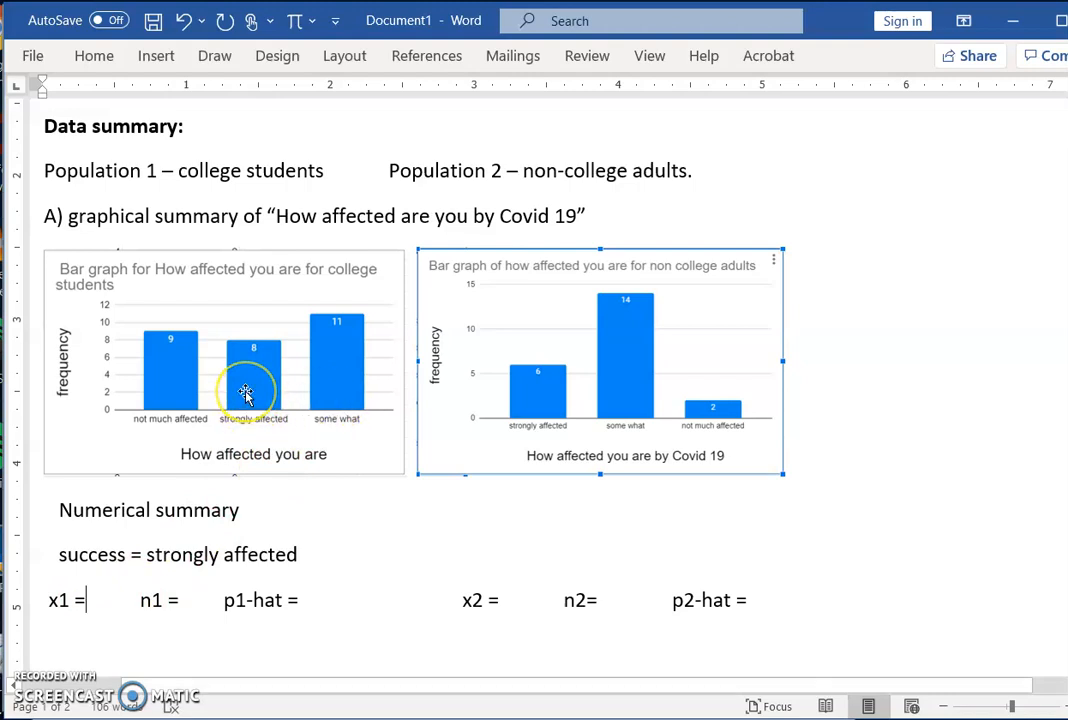
type("8")
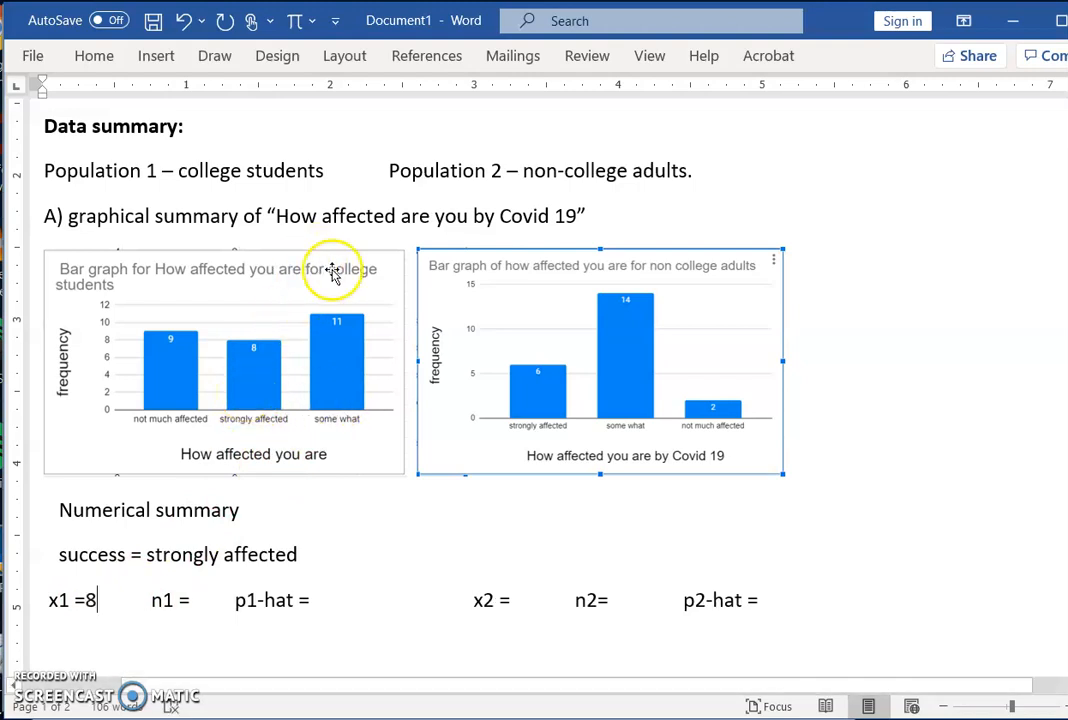
left_click(195, 598)
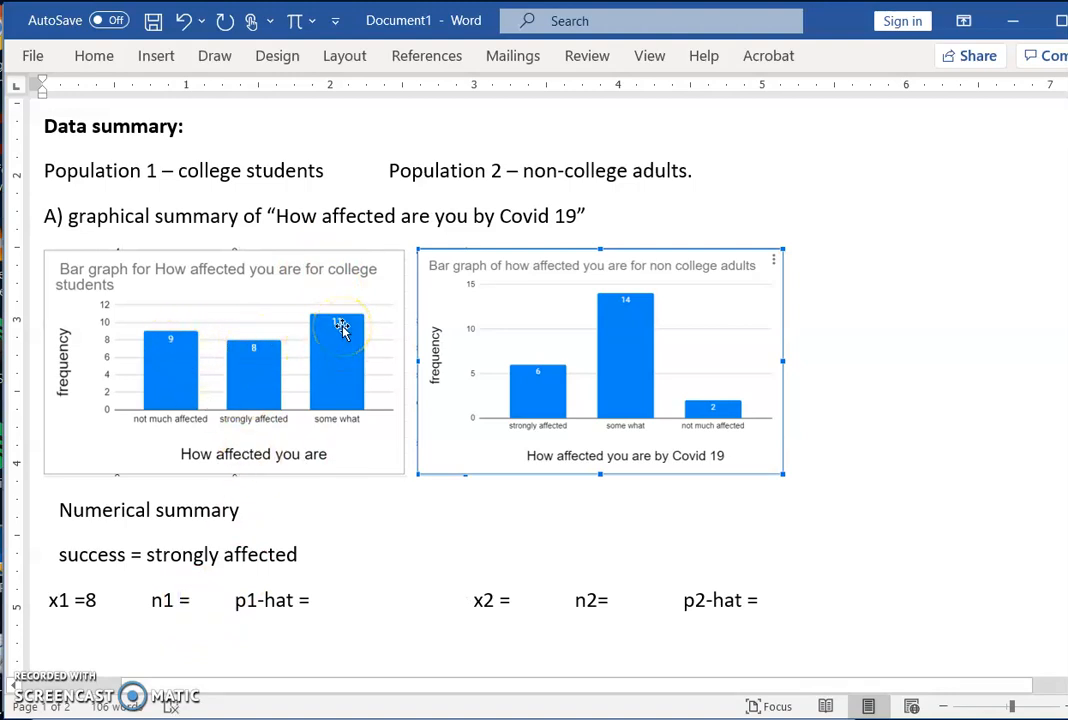
type("28")
left_click(339, 590)
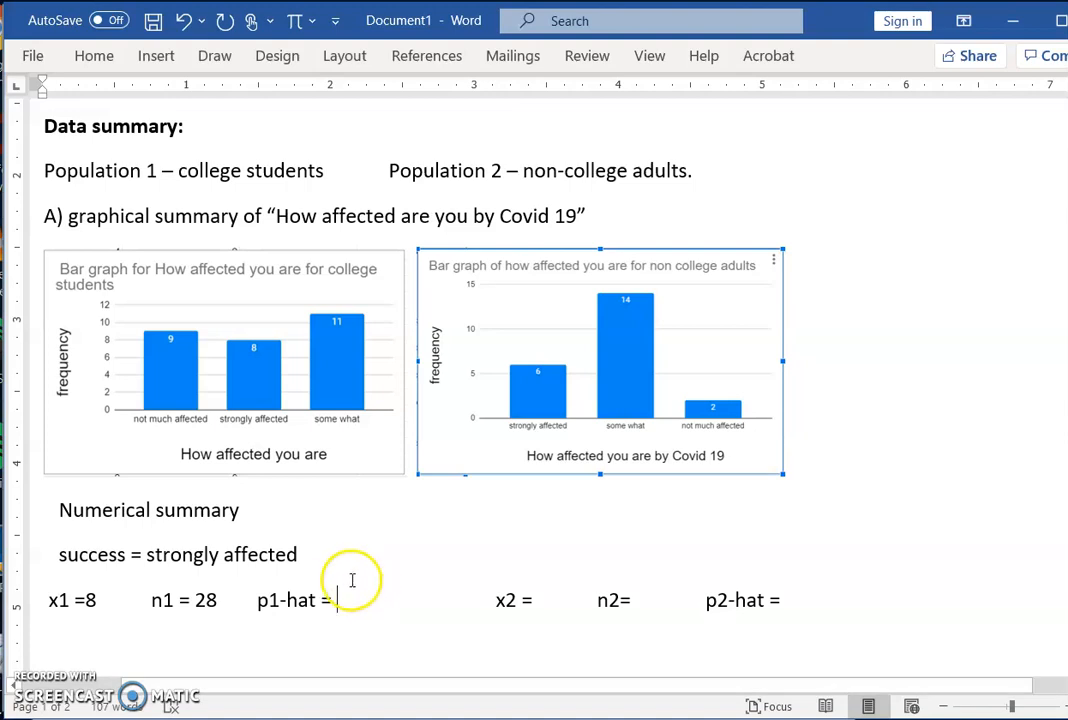
type("0.2")
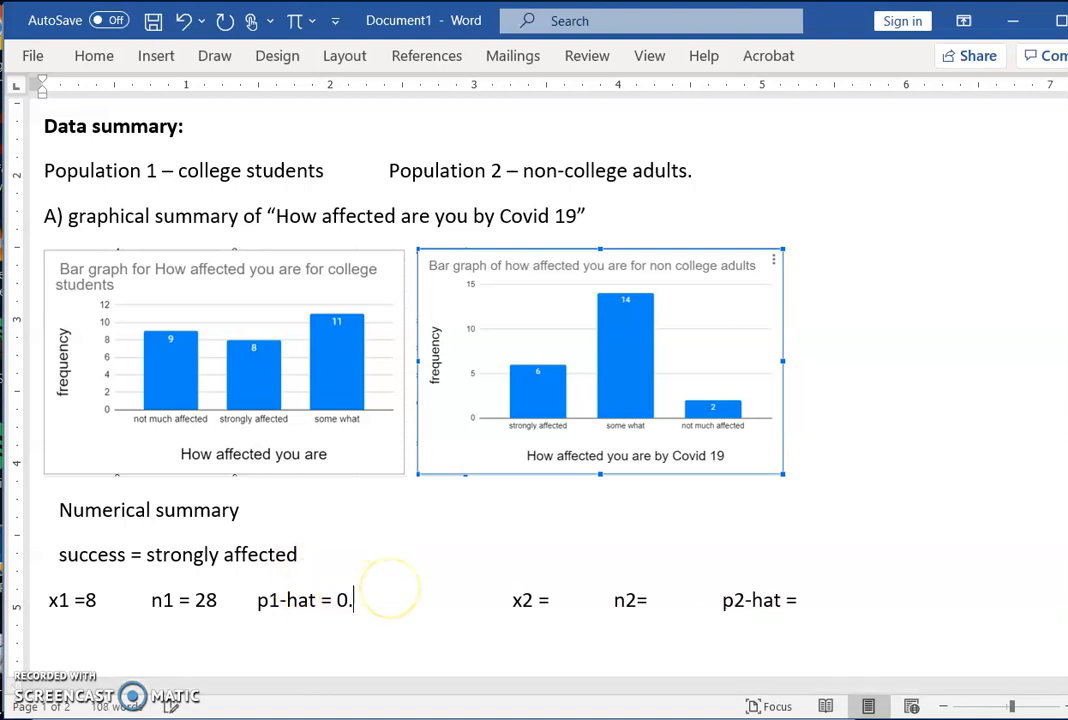
type("8")
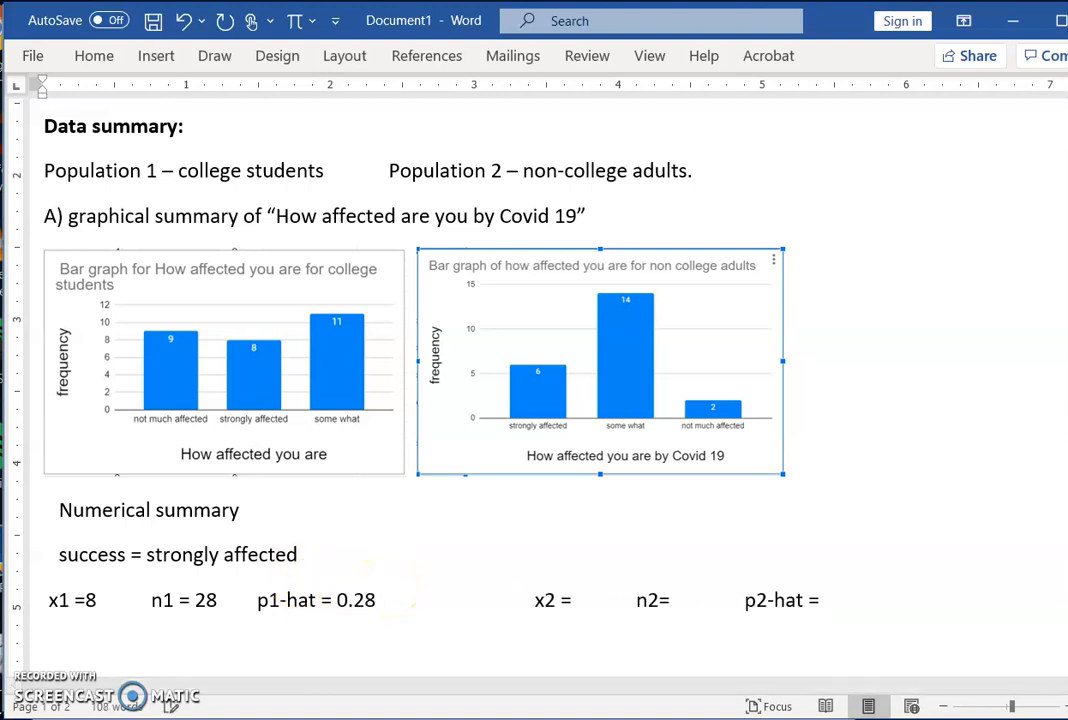
type("6")
Delete the surplus spaces between the p1-hat value and x2 to pull the population 2 entries closer
left_click(430, 599)
key("BackSpace")
key("BackSpace")
key("BackSpace")
key("BackSpace")
key("BackSpace")
key("BackSpace")
key("BackSpace")
key("BackSpace")
key("BackSpace")
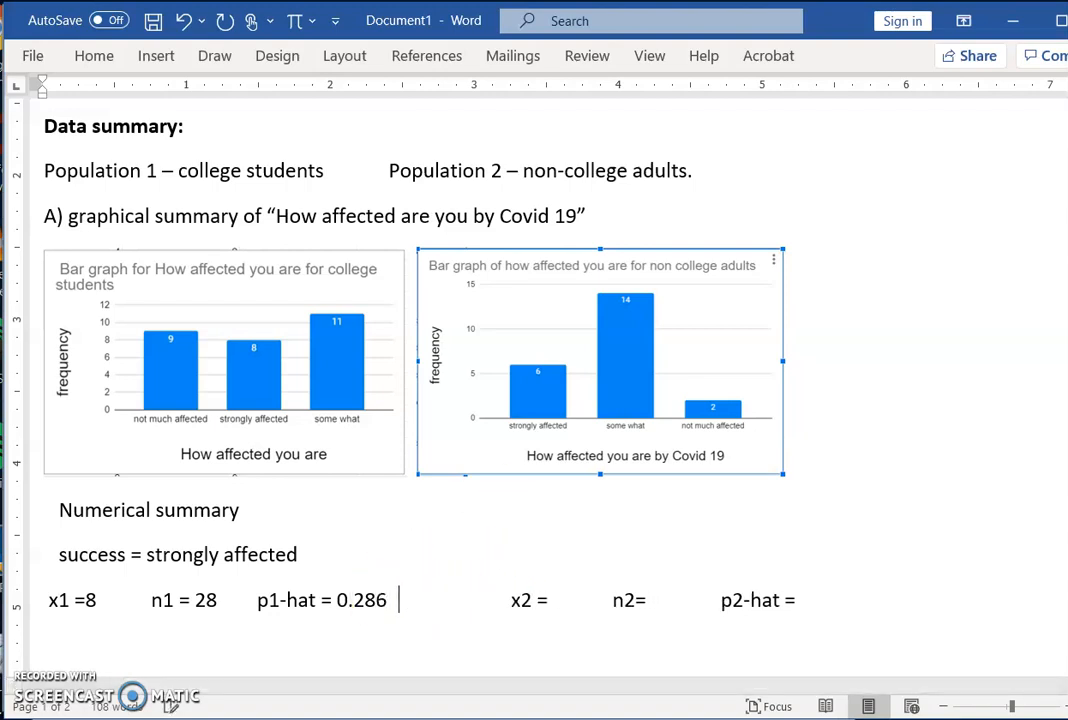
left_click(459, 595)
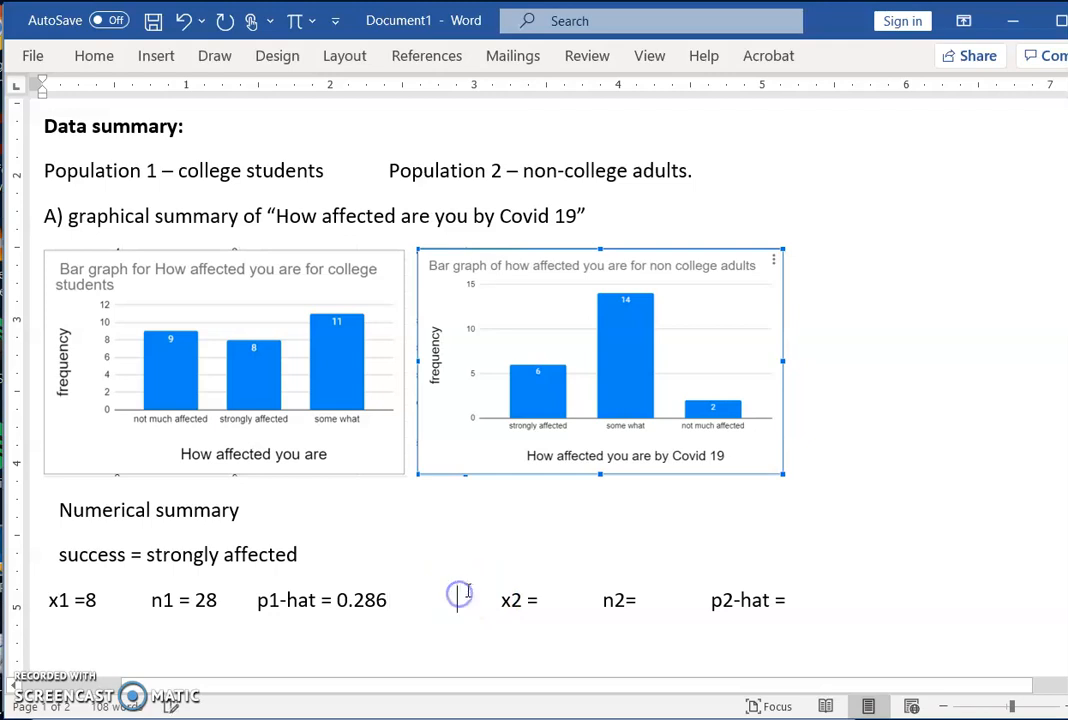
key("BackSpace")
key("BackSpace")
key("BackSpace")
key("BackSpace")
key("BackSpace")
key("BackSpace")
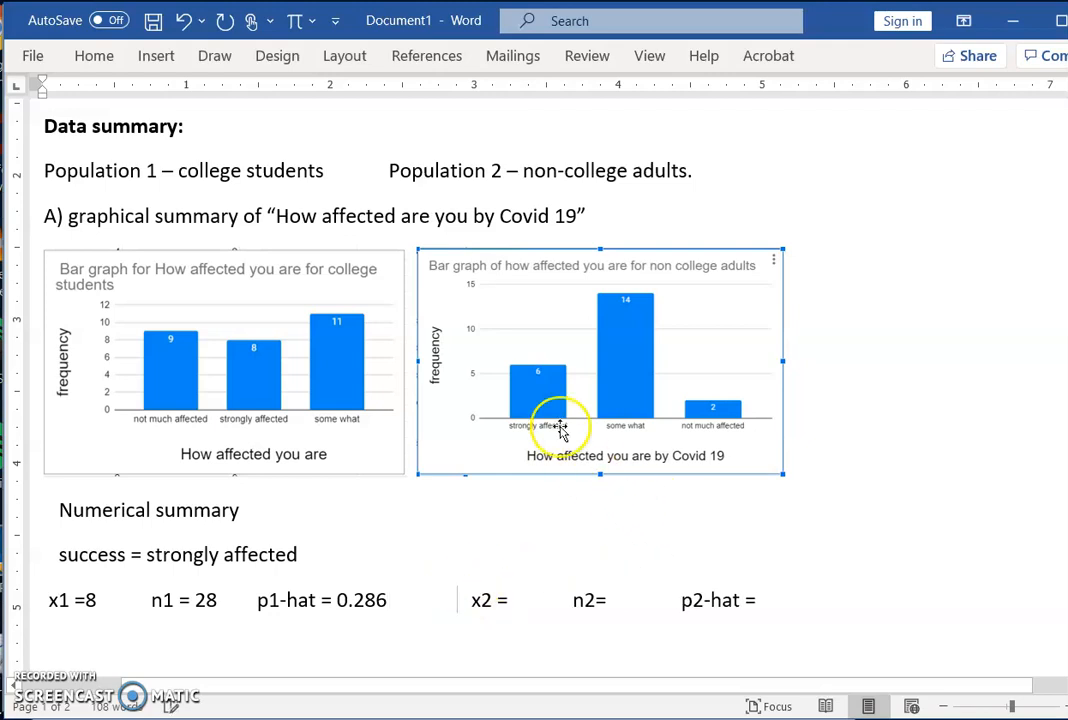
Fill in the non-college adults' numerical summary with x2 = 6, n2 = 22 and p2-hat = 0.273
left_click(514, 594)
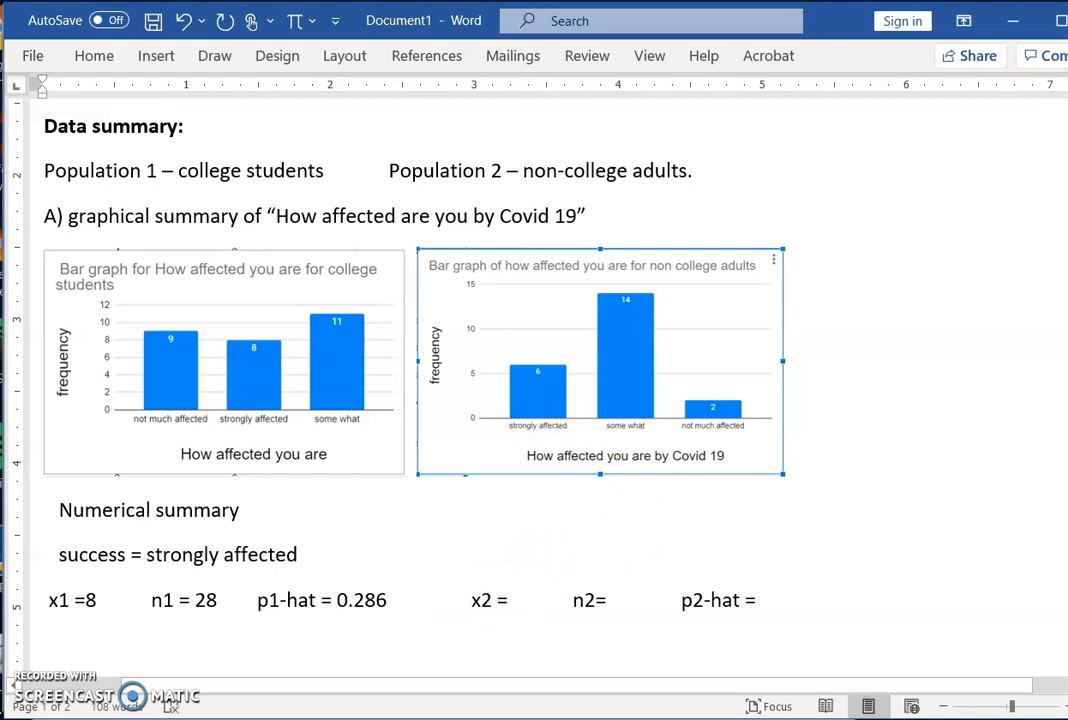
type("6")
left_click(624, 599)
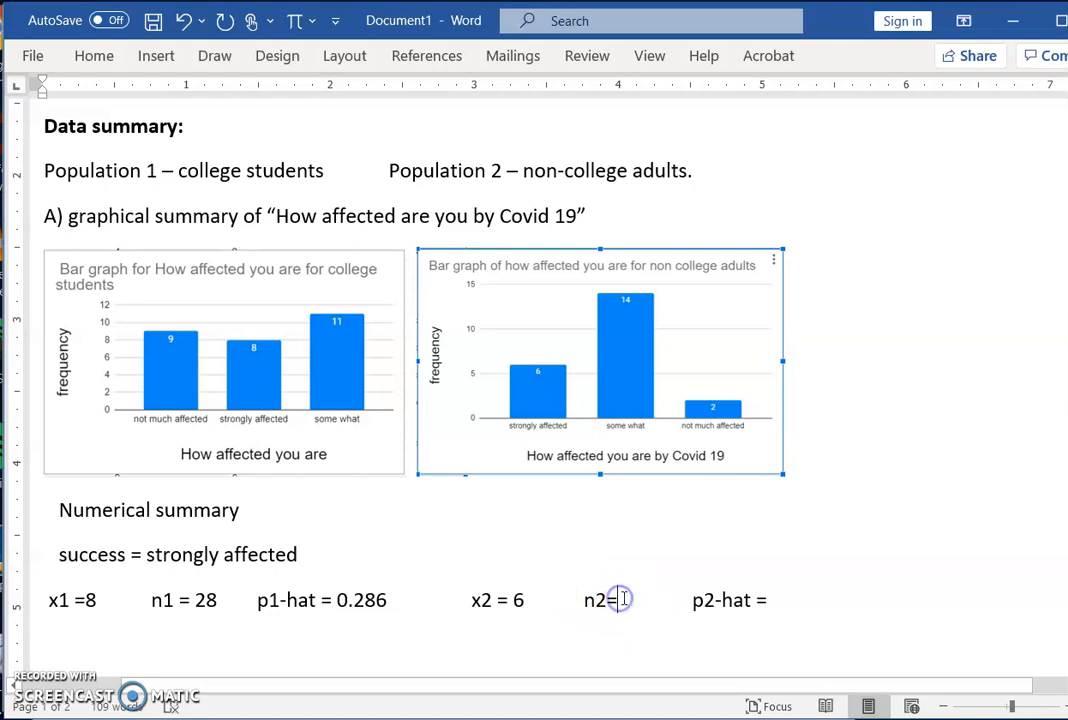
type("22")
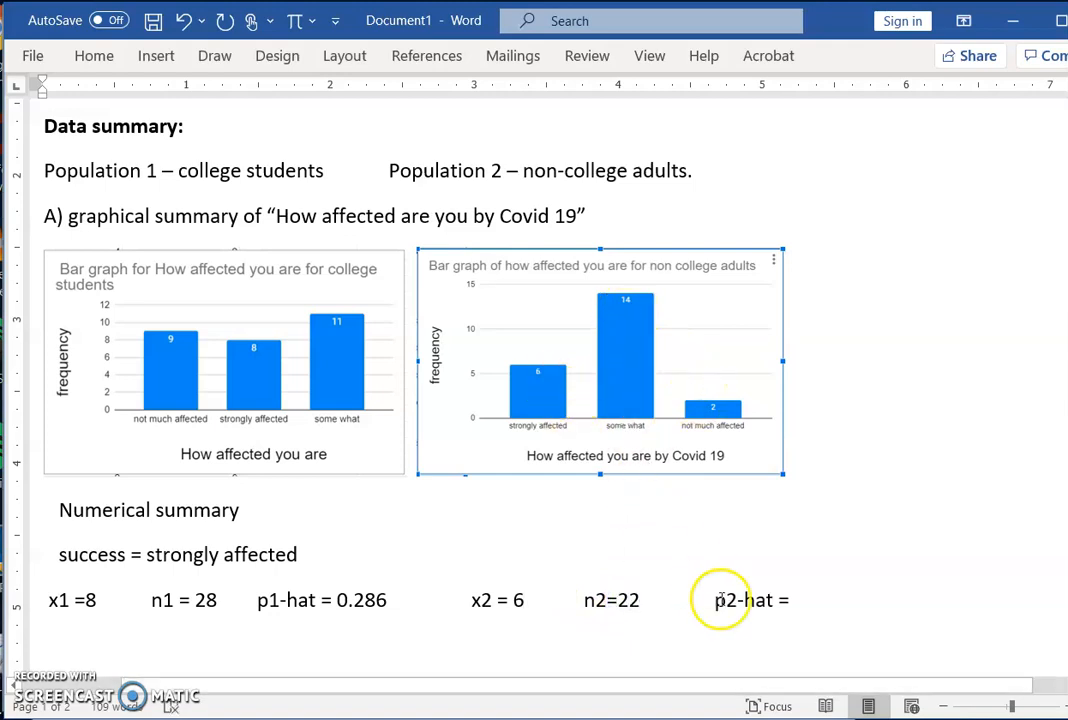
left_click(803, 601)
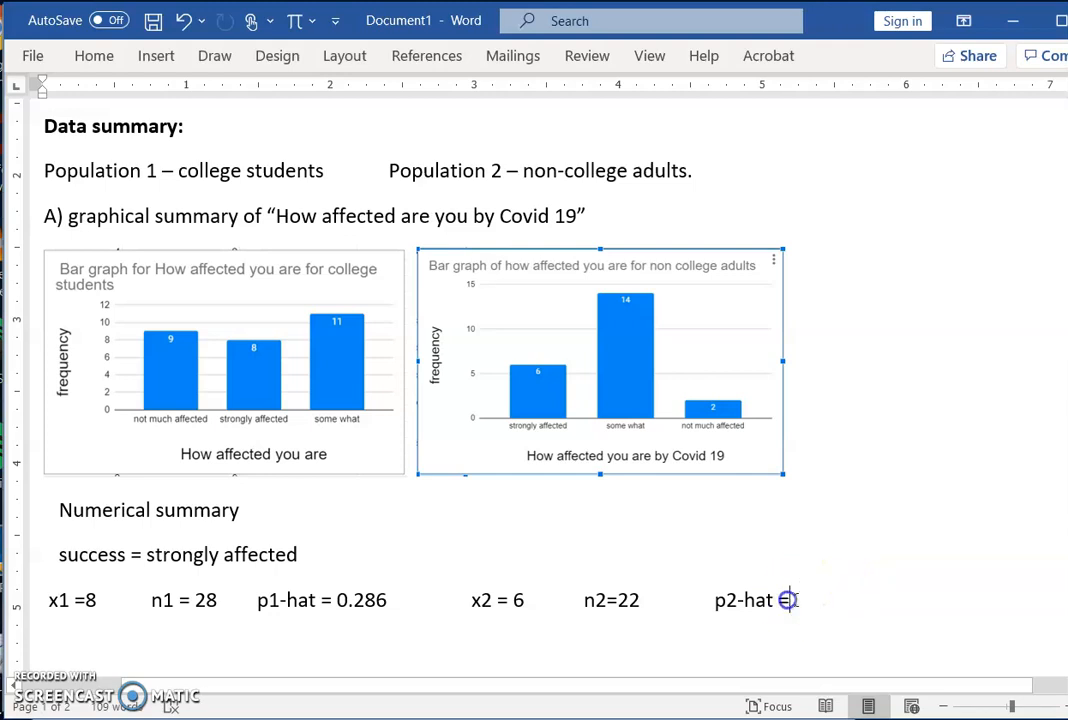
type("0.27")
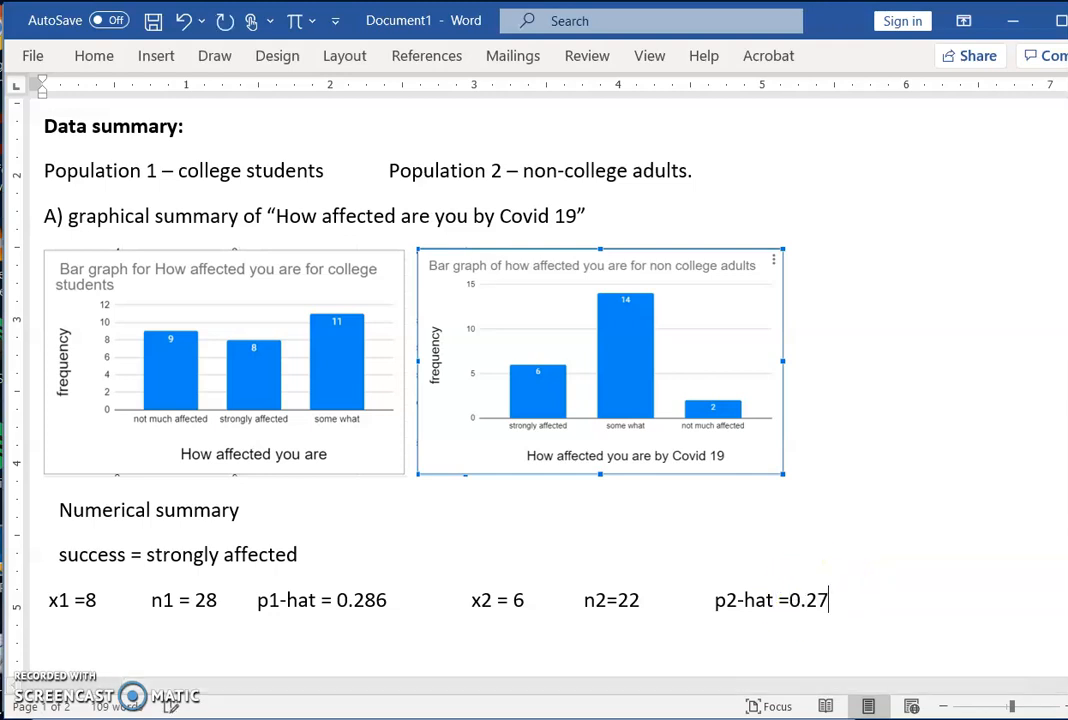
type("3")
Tighten the gap between the n2 value and p2-hat by deleting a couple of spaces
left_click(681, 598)
key("BackSpace")
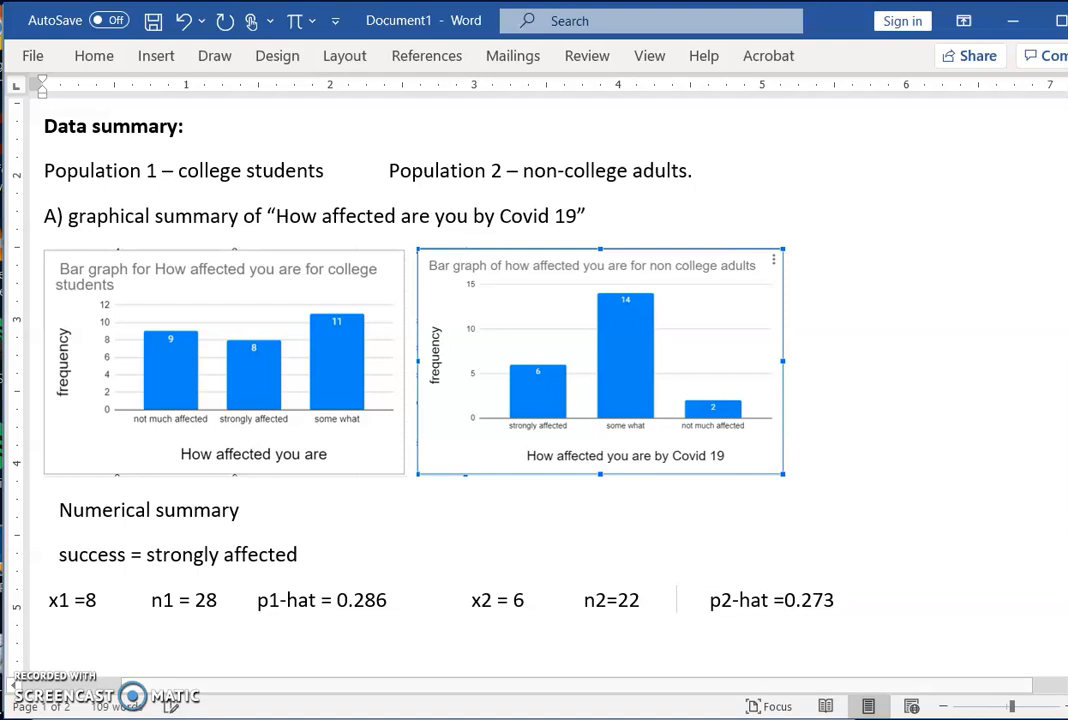
scroll(381, 453, "down", 1)
key("BackSpace")
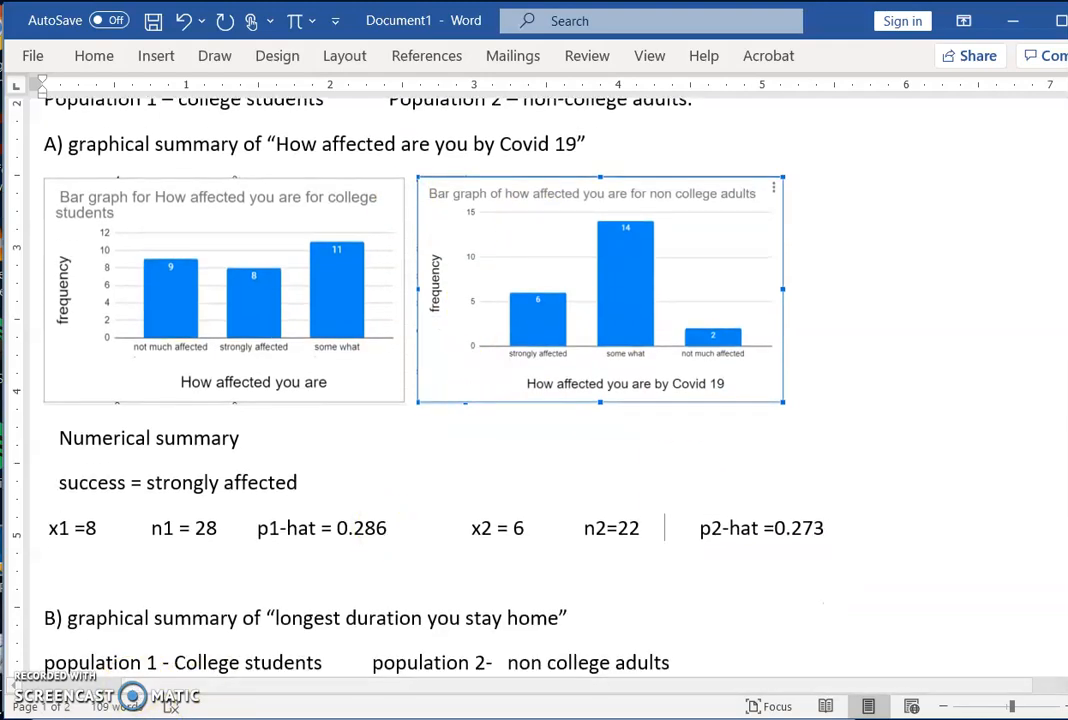